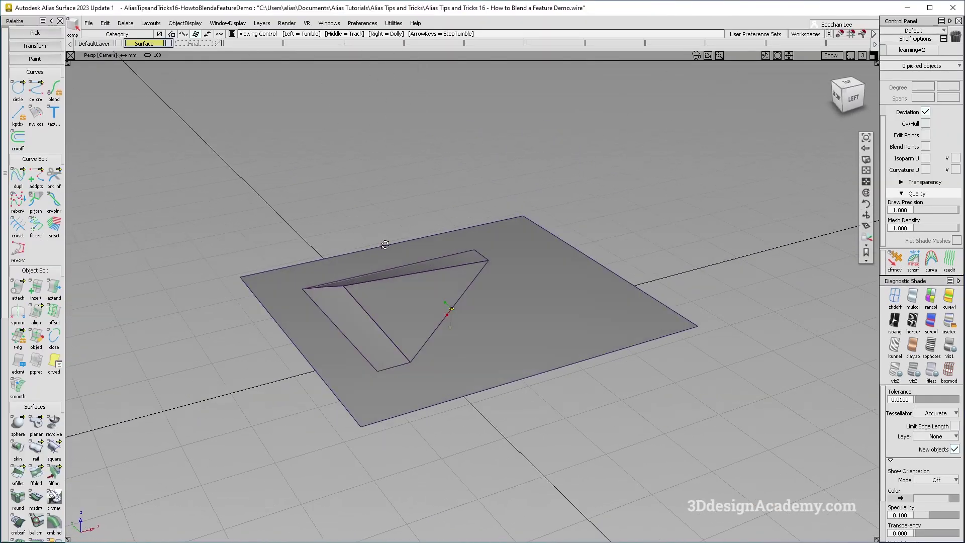
Examine the triangular sloped feature and its two side walls on the flat base surface from several angles
right_click_drag(527, 424, 455, 321, "ctrl+shift")
left_click_drag(436, 281, 563, 361, "alt+shift")
right_click_drag(515, 426, 442, 192, "ctrl+shift")
left_click_drag(383, 373, 238, 359, "alt+shift")
left_click_drag(414, 352, 514, 210, "alt+shift")
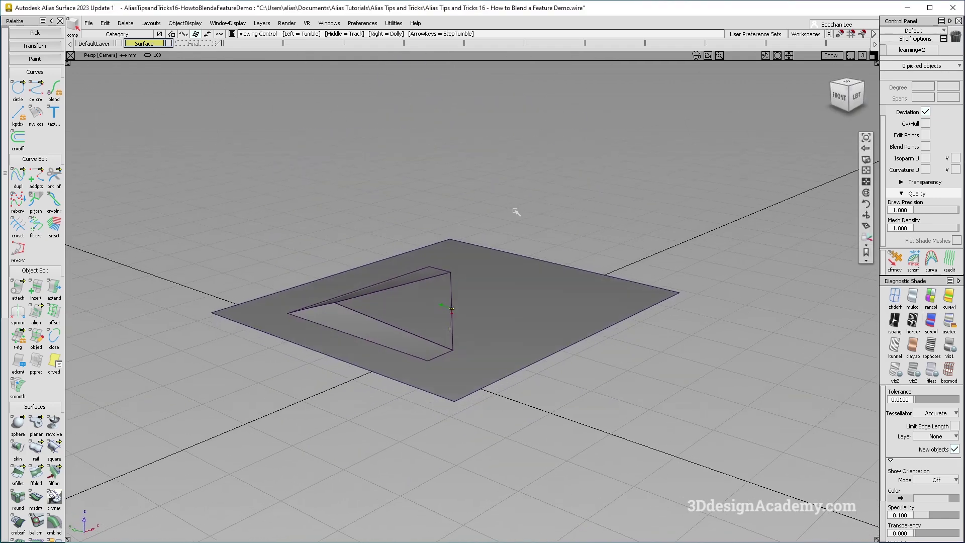
left_click(542, 297)
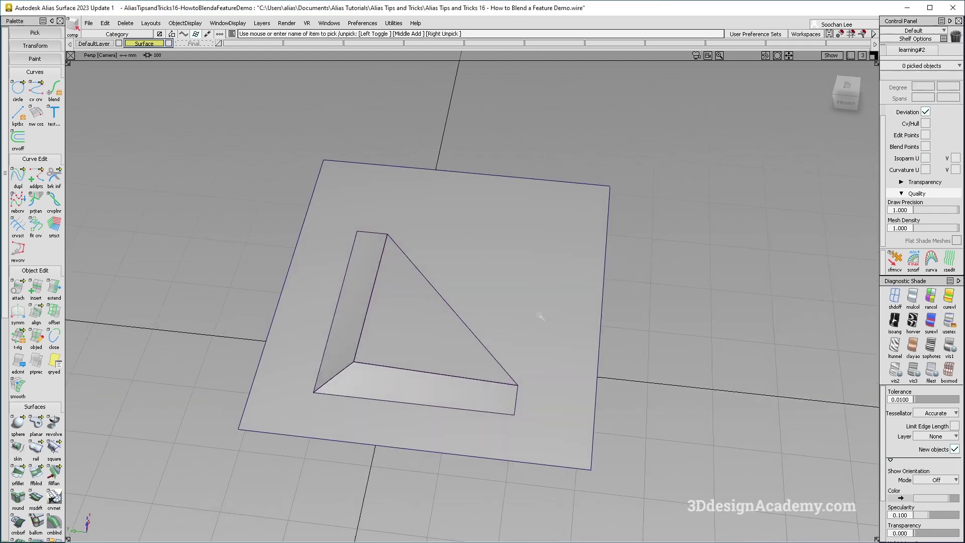
left_click_drag(601, 315, 772, 296, "alt+shift")
mouse_move(543, 332)
left_mouse_down("alt+shift")
mouse_move(421, 417)
mouse_move(475, 360)
left_mouse_up("alt+shift")
right_click_drag(537, 406, 436, 298, "ctrl+shift")
left_click_drag(648, 347, 624, 314, "alt+shift")
Apply the user-texture diagnostic shading with the Showroom map and check the reflections across the feature
left_click(944, 319)
mouse_move(566, 332)
left_mouse_down("alt+shift")
mouse_move(442, 362)
mouse_move(526, 369)
mouse_move(526, 405)
left_mouse_up("alt+shift")
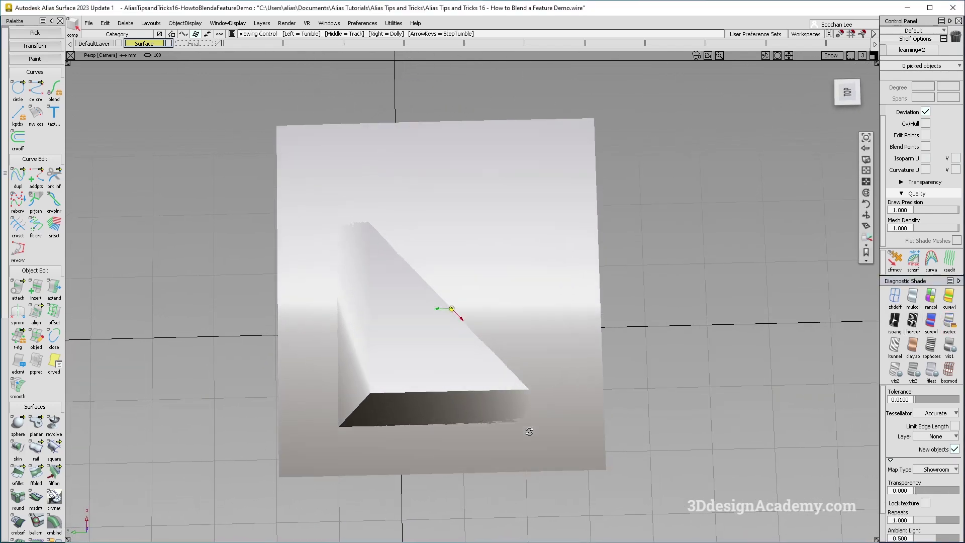
left_click_drag(343, 335, 447, 385, "alt+shift")
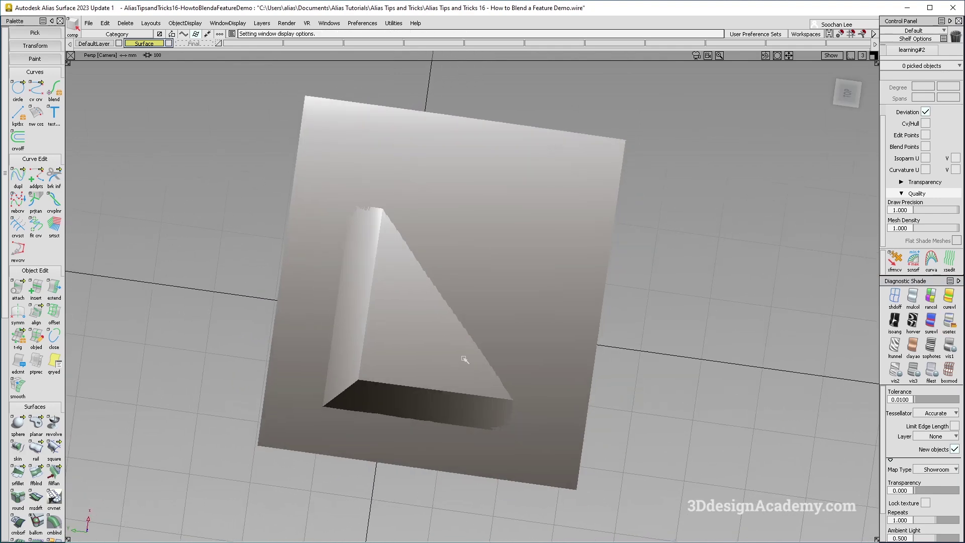
mouse_move(408, 337)
left_mouse_down("alt+shift")
mouse_move(448, 308)
mouse_move(438, 324)
mouse_move(465, 333)
mouse_move(444, 324)
mouse_move(442, 335)
left_mouse_up("alt+shift")
key("ctrl+m")
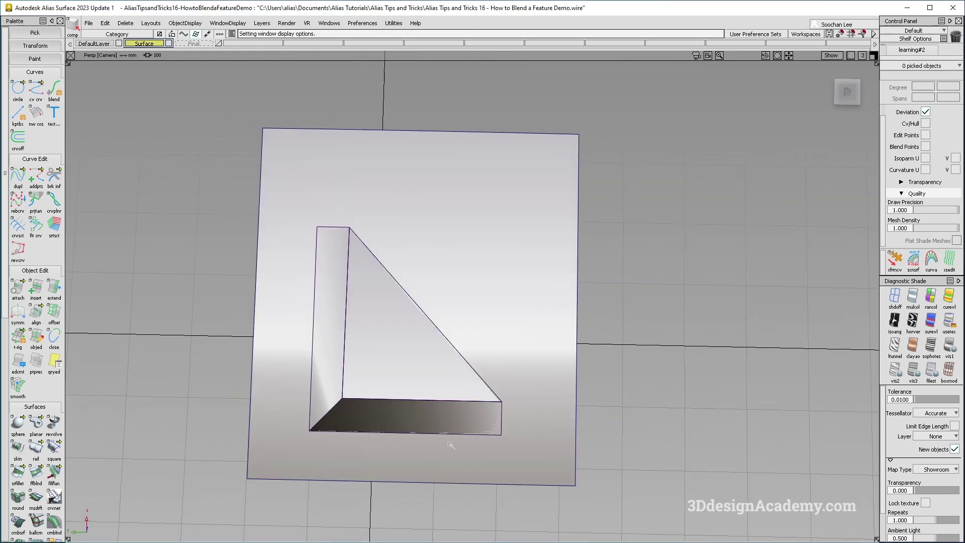
Inspect how the triangular surface's diagonal edge meets the surrounding base surface
mouse_move(628, 241)
left_mouse_down("ctrl+shift")
mouse_move(521, 306)
mouse_move(455, 330)
mouse_move(318, 318)
mouse_move(457, 387)
mouse_move(442, 332)
mouse_move(428, 322)
mouse_move(502, 405)
mouse_move(413, 354)
mouse_move(416, 371)
left_mouse_up("ctrl+shift")
left_click(521, 306)
mouse_move(462, 446)
left_mouse_down("ctrl+shift")
mouse_move(459, 389)
mouse_move(437, 416)
mouse_move(387, 371)
mouse_move(327, 370)
mouse_move(395, 386)
left_mouse_up("ctrl+shift")
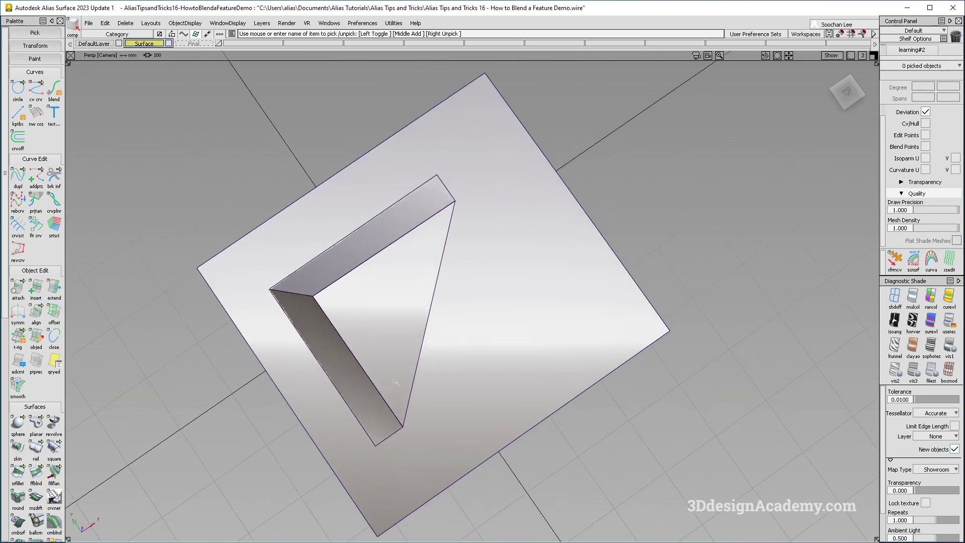
middle_click_drag(441, 369, 433, 359, "alt+shift")
left_click(388, 304)
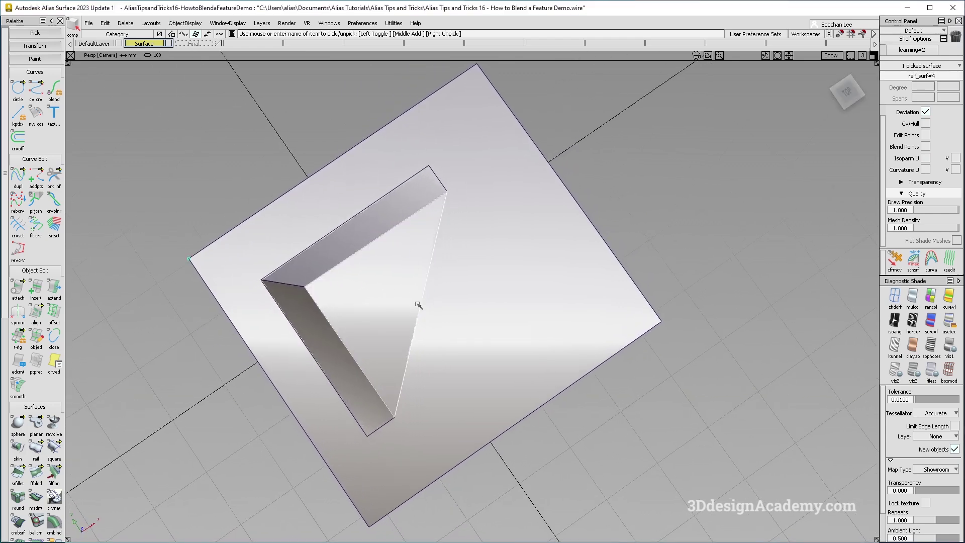
left_click(487, 303)
left_click_drag(456, 321, 405, 245, "alt+shift")
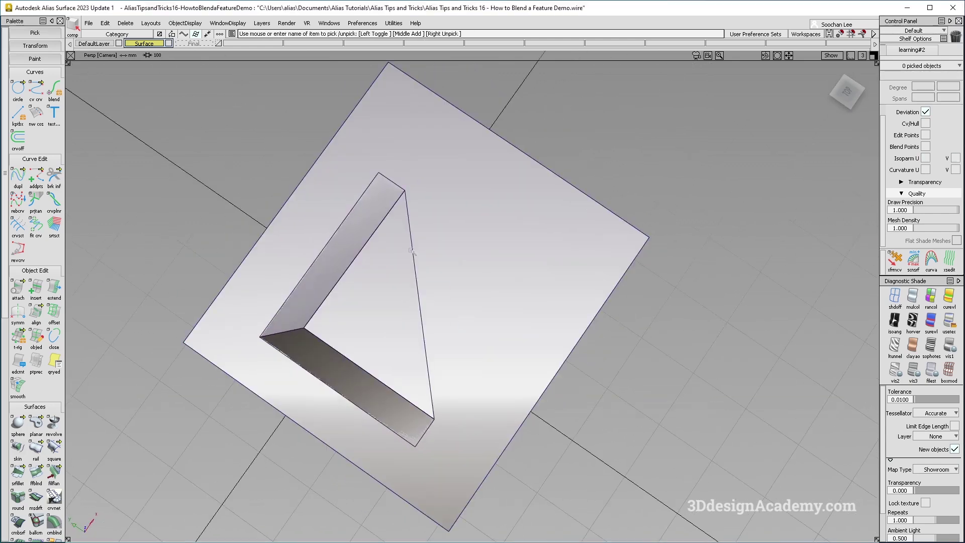
On DefaultLayer, draw a straight edit point curve in the top view from the triangle's inner corner along its vertical edge past the base surface
key("F5")
left_click(38, 95)
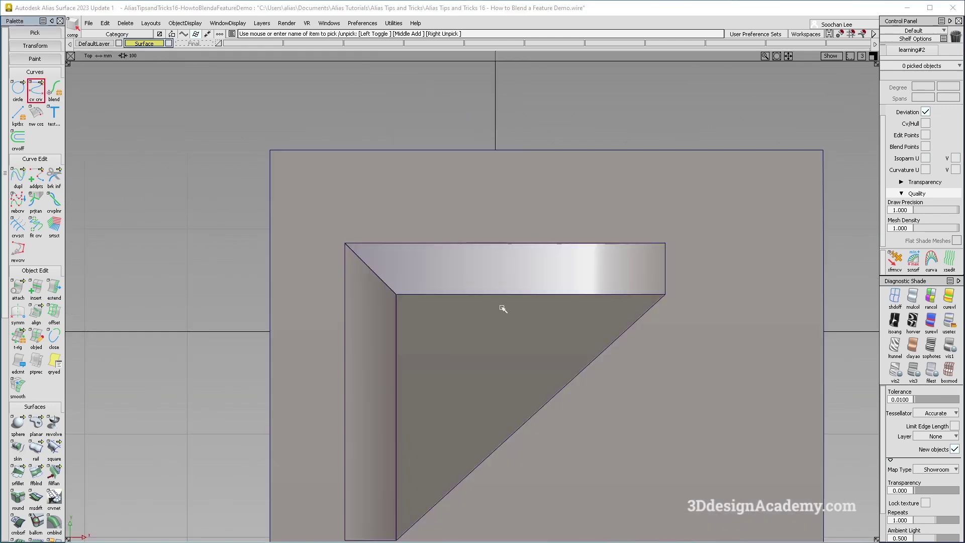
middle_click_drag(619, 312, 568, 308, "alt+shift")
right_click_drag(568, 308, 427, 319, "alt+shift")
middle_click_drag(442, 366, 471, 292, "alt+shift")
left_click(651, 229)
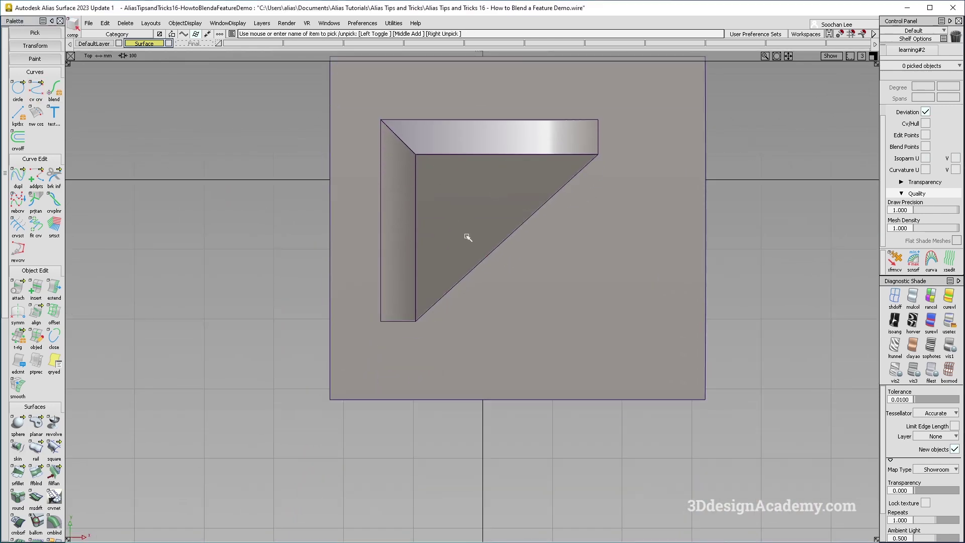
middle_click_drag(433, 301, 416, 358, "alt+shift")
left_click_drag(35, 89, 75, 96)
left_click(109, 45)
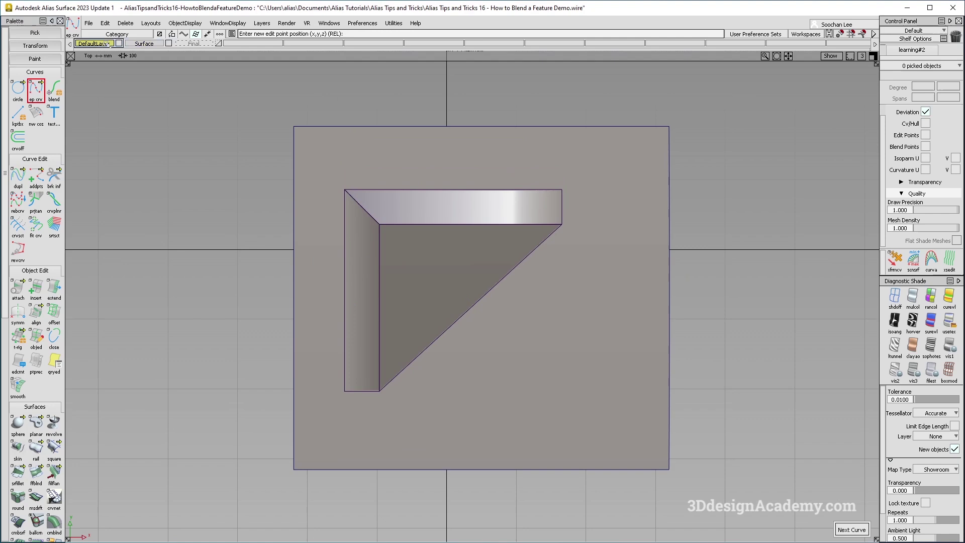
left_click(381, 245, "ctrl")
right_click_drag(412, 252, 388, 509)
key("space")
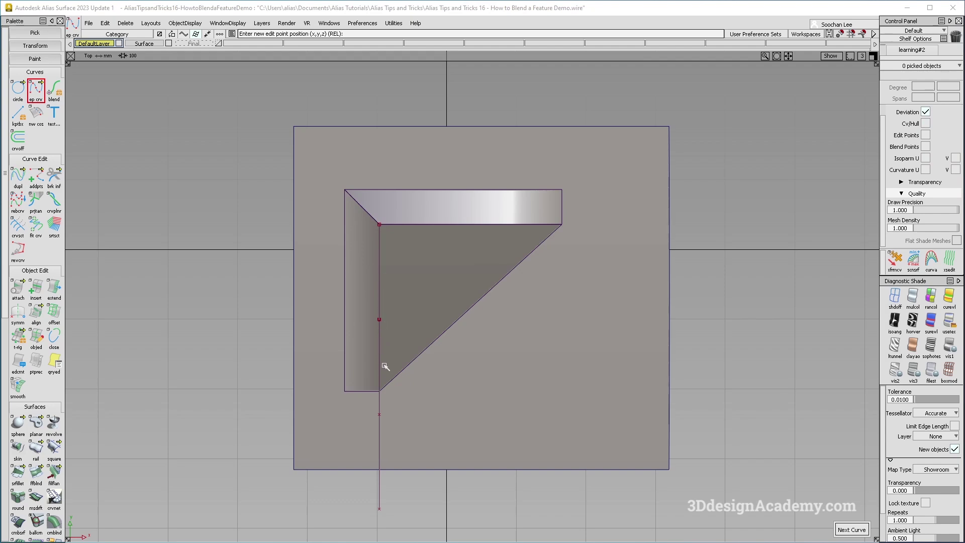
Draw a second straight edit point curve from the inner corner along the triangle's horizontal edge past the base surface
left_click(395, 228, "ctrl")
middle_click_drag(420, 226, 795, 284)
middle_click_drag(599, 329, 593, 285, "alt+shift")
key("space")
Project both curves onto the base surface along the top view direction as curves on surface
scroll(3, 482, "down", 3)
double_click(17, 495)
left_click(474, 314)
key("space")
left_click_drag(319, 137, 493, 243)
key("space")
key("F8")
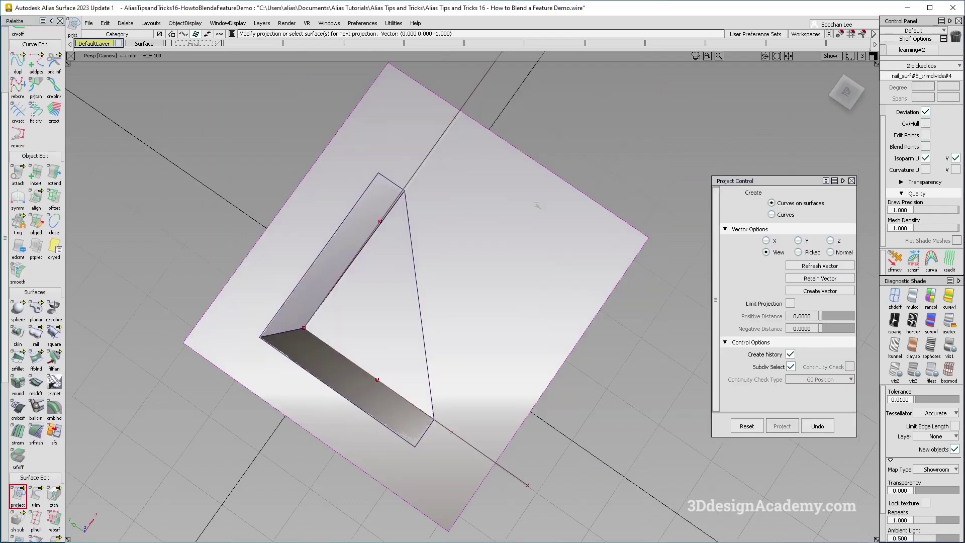
mouse_move(457, 348)
left_mouse_down("alt+shift")
mouse_move(517, 217)
mouse_move(506, 238)
mouse_move(445, 276)
left_mouse_up("alt+shift")
left_click_drag(444, 275, 445, 397, "ctrl+shift")
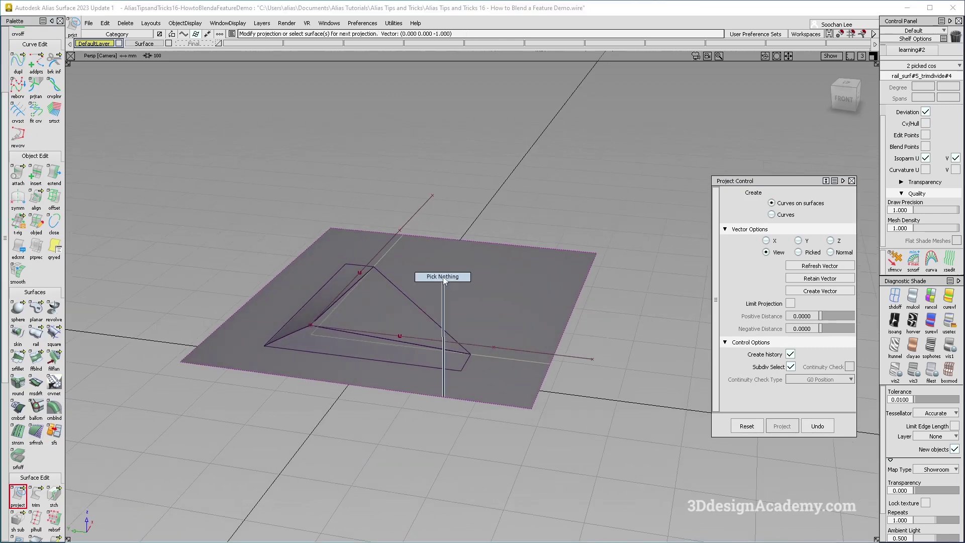
mouse_move(530, 218)
left_mouse_down("ctrl+shift")
mouse_move(444, 301)
mouse_move(455, 382)
left_mouse_up("ctrl+shift")
left_click(505, 333)
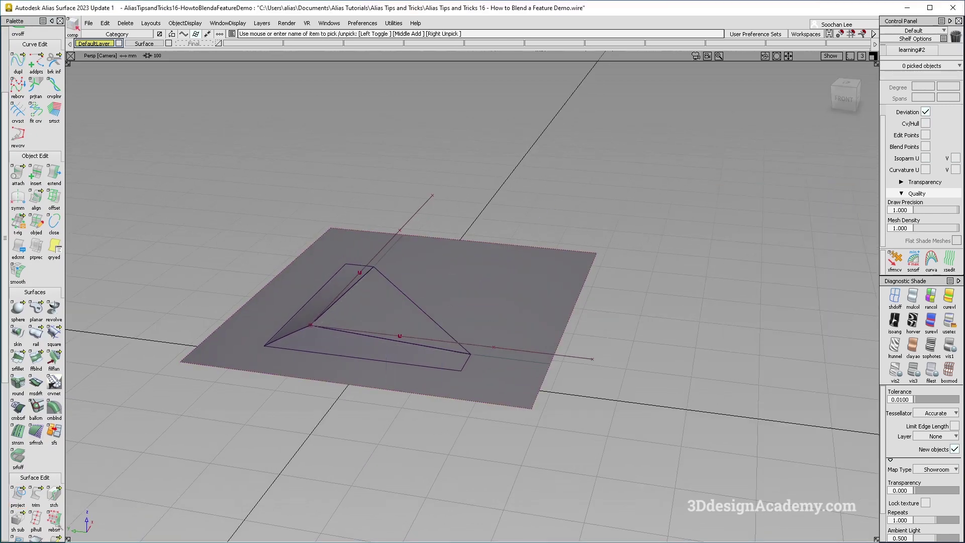
Divide the base surface along the projected curves with the Trim tool
left_click(36, 495)
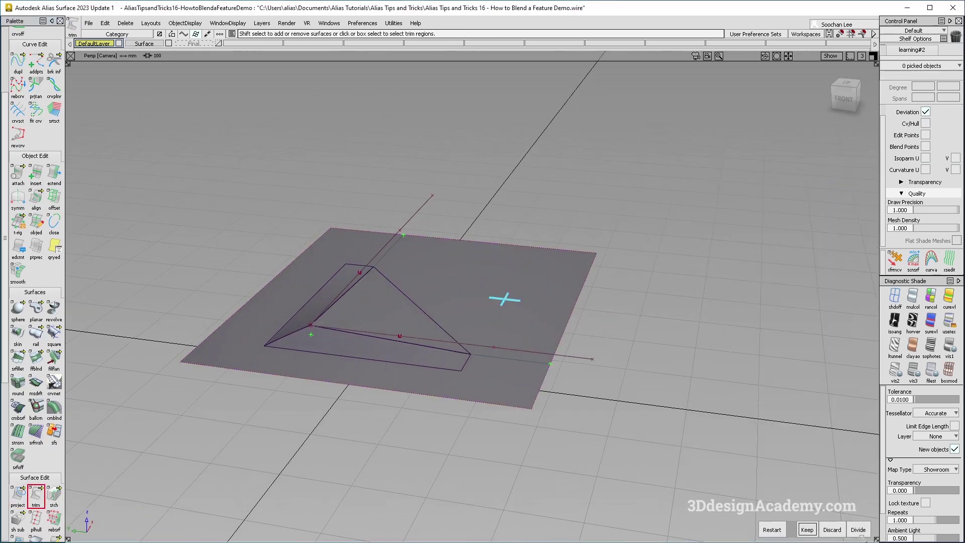
left_click(861, 534)
left_click_drag(651, 182, 547, 246, "alt+shift")
left_click(547, 250)
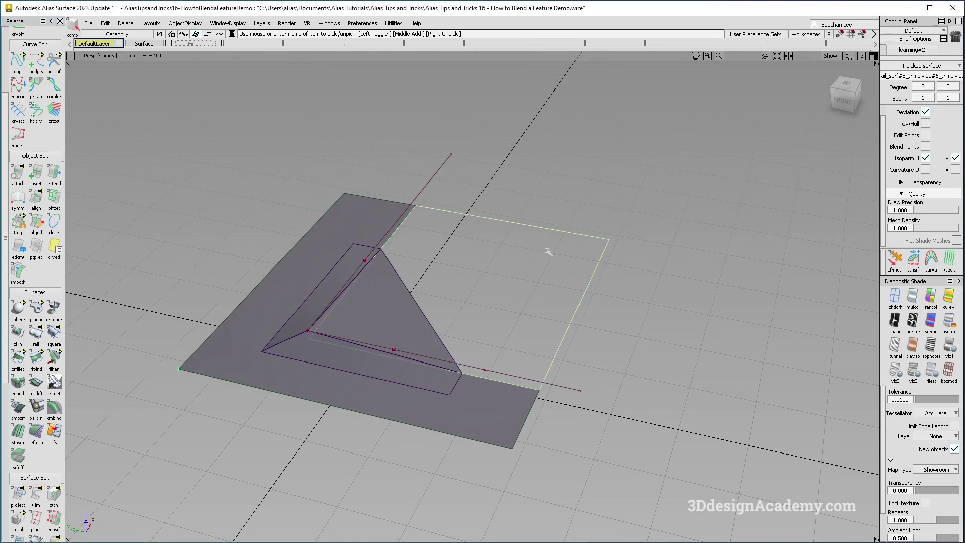
Delete the two construction curves that were used for the projection
mouse_move(386, 284)
left_mouse_down("ctrl+shift")
mouse_move(382, 195)
mouse_move(318, 246)
left_mouse_up("ctrl+shift")
left_click(373, 226)
mouse_move(374, 227)
left_mouse_down("alt+shift")
mouse_move(434, 333)
mouse_move(477, 207)
left_mouse_up("alt+shift")
key("F5")
left_click_drag(301, 129, 378, 207, "ctrl+shift")
left_click_drag(353, 158, 482, 258)
key("Delete")
left_click(429, 333)
left_click_drag(418, 391, 336, 182, "ctrl+shift")
Configure Surface Fillet with Existing Theoretical construction, G2 Curvature section, chordal length 50 and form factor 1
double_click(17, 359)
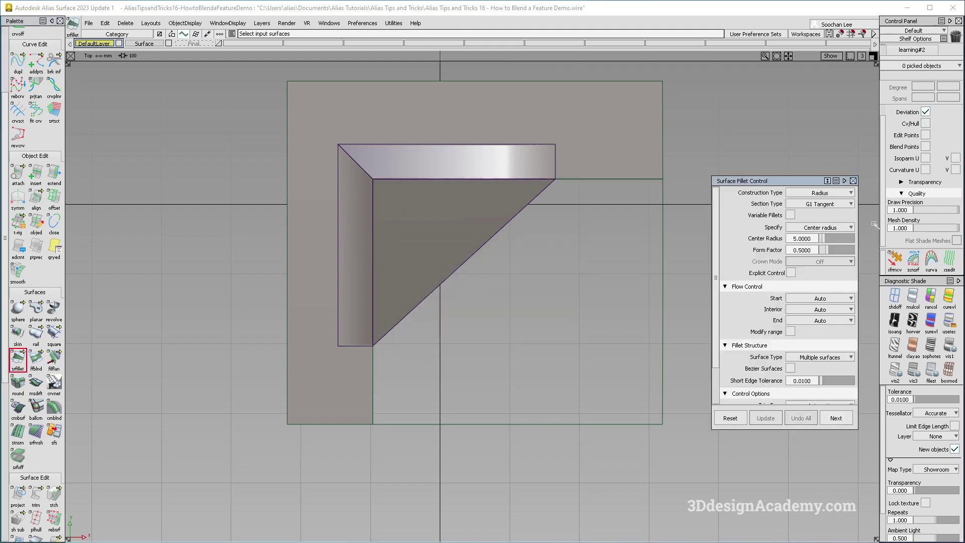
left_click(822, 193)
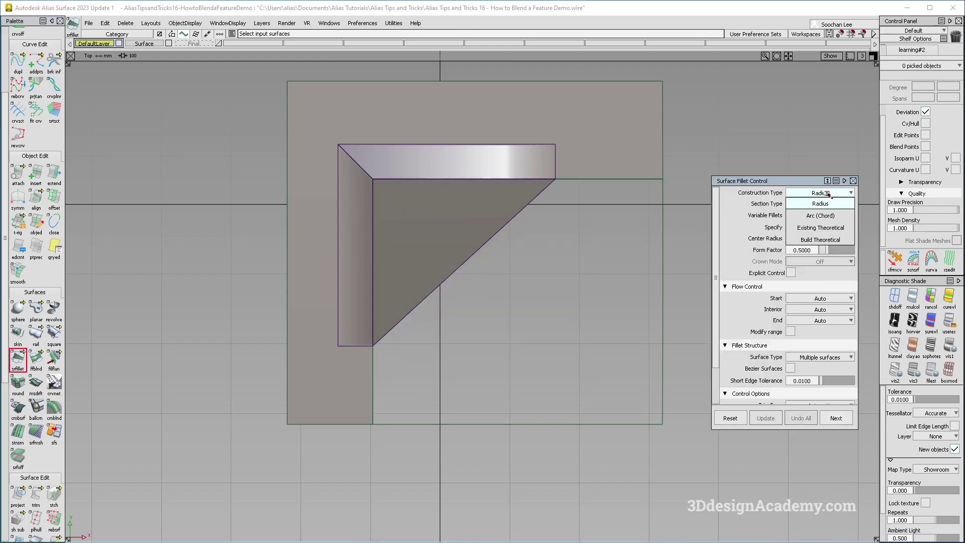
left_click(837, 229)
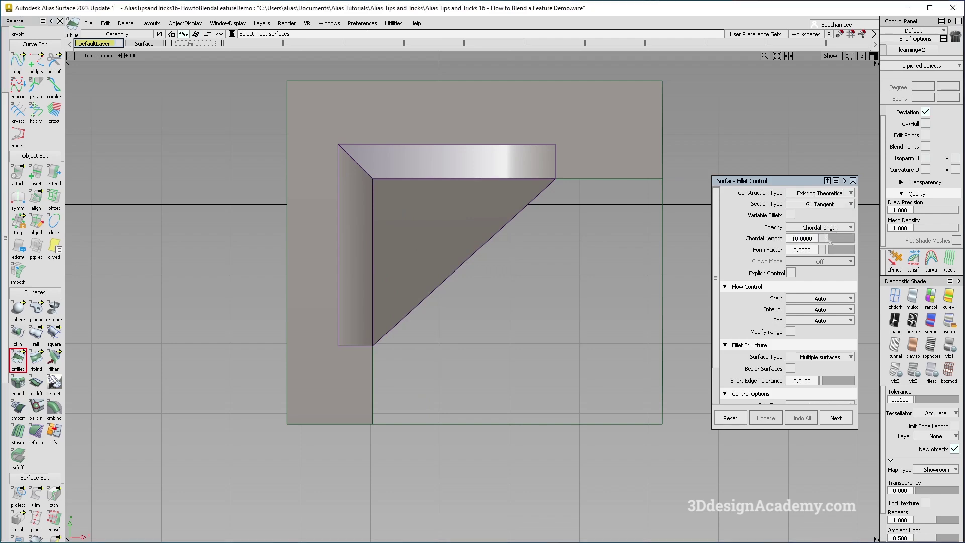
left_click(839, 204)
left_click(827, 251)
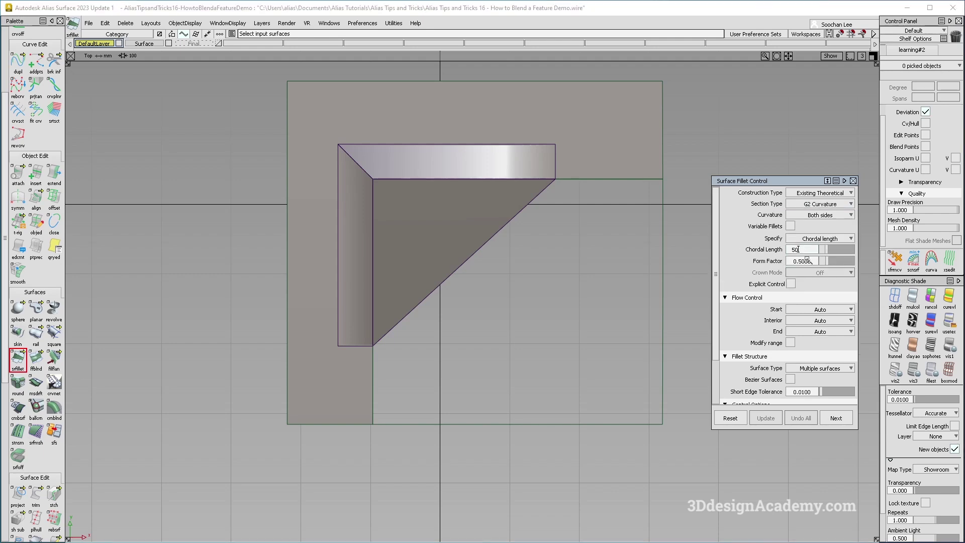
left_click(813, 262)
left_click(475, 252)
key("F8")
left_click_drag(440, 323, 478, 308, "alt+shift")
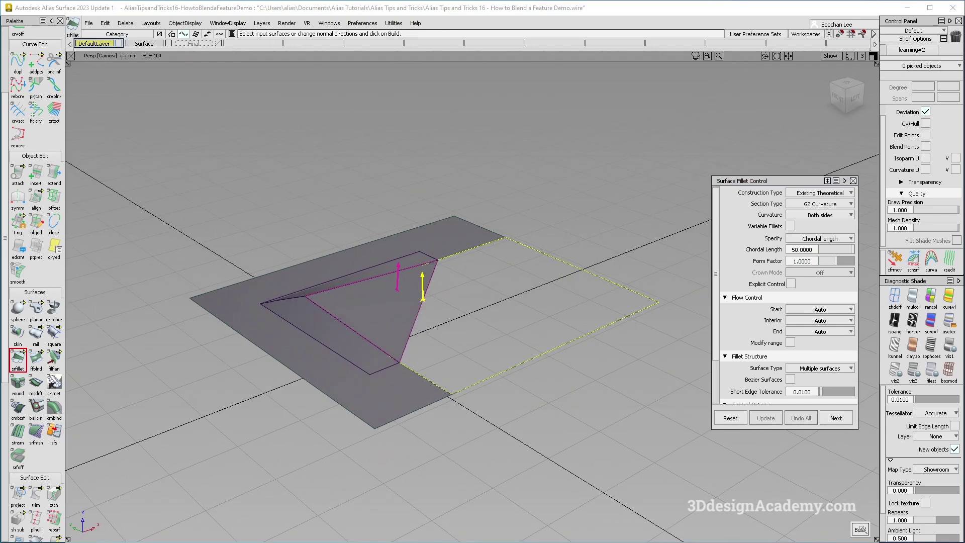
left_click_drag(453, 321, 409, 397, "alt+shift")
left_click_drag(568, 226, 577, 181, "ctrl+shift")
left_click(559, 221)
left_click_drag(481, 360, 412, 318, "alt+shift")
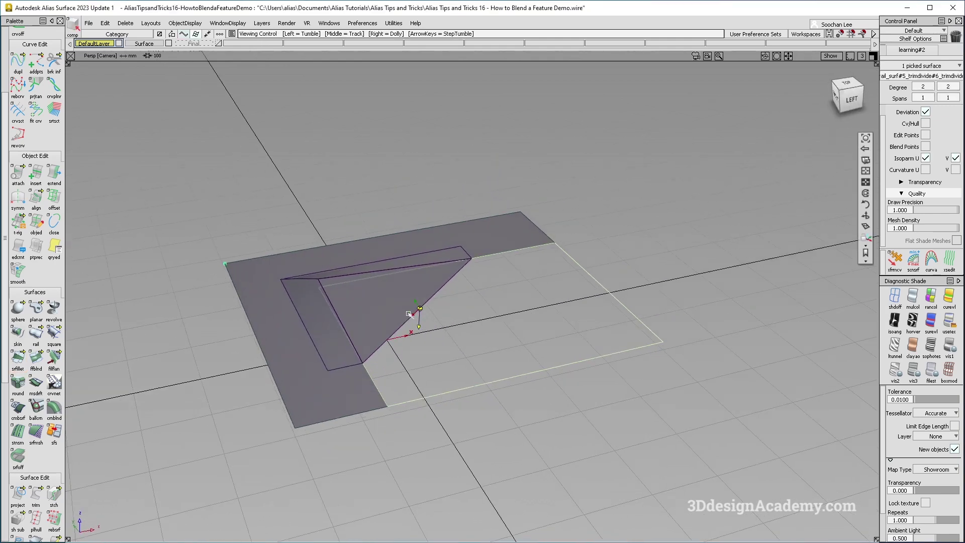
left_click(398, 182)
Set the Surface Fillet construction type to Build Theoretical and build the fillet between the triangular surface and the divided base section
left_click(17, 357)
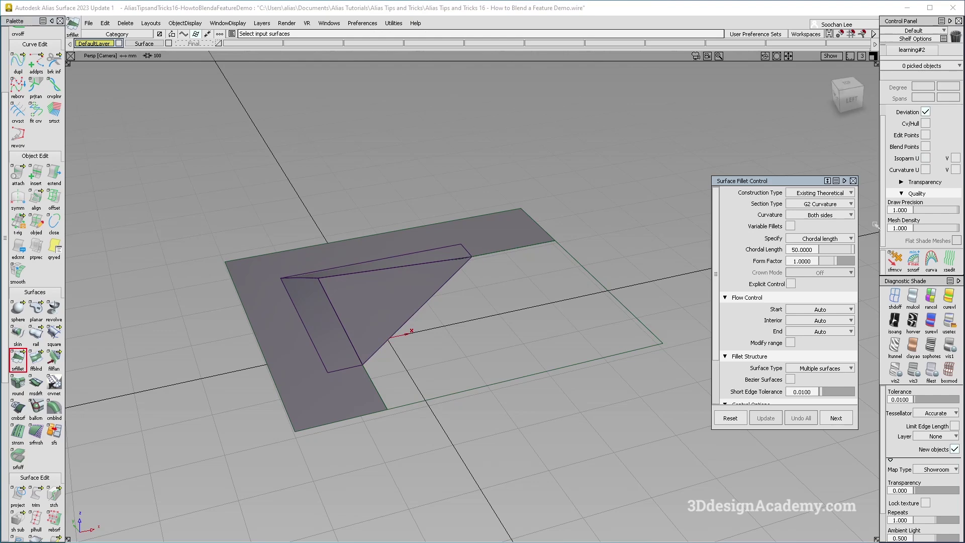
left_click(836, 193)
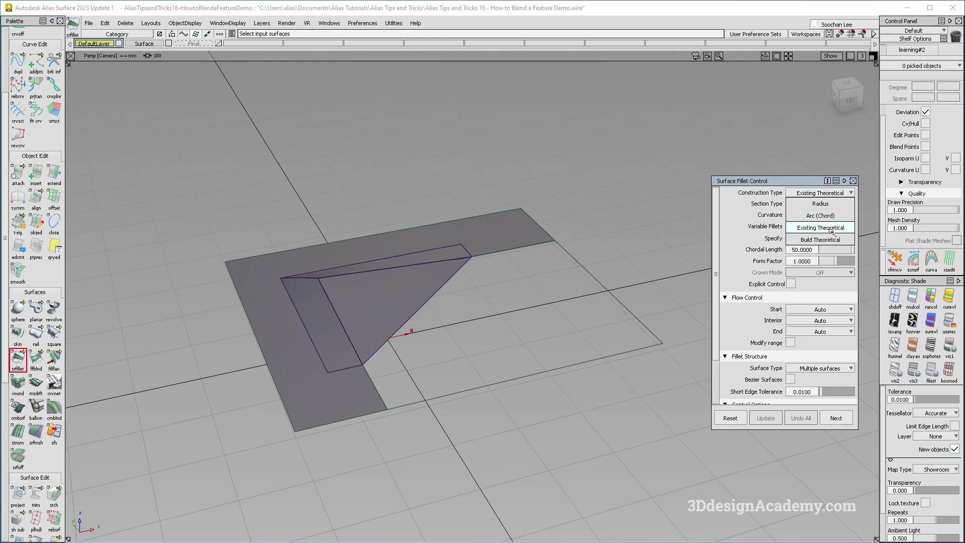
left_click(828, 230)
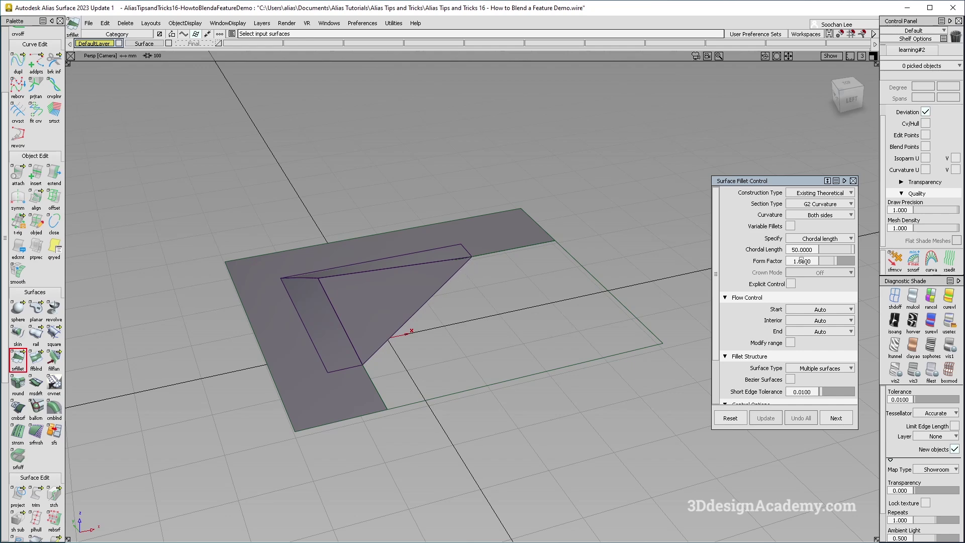
left_click(843, 193)
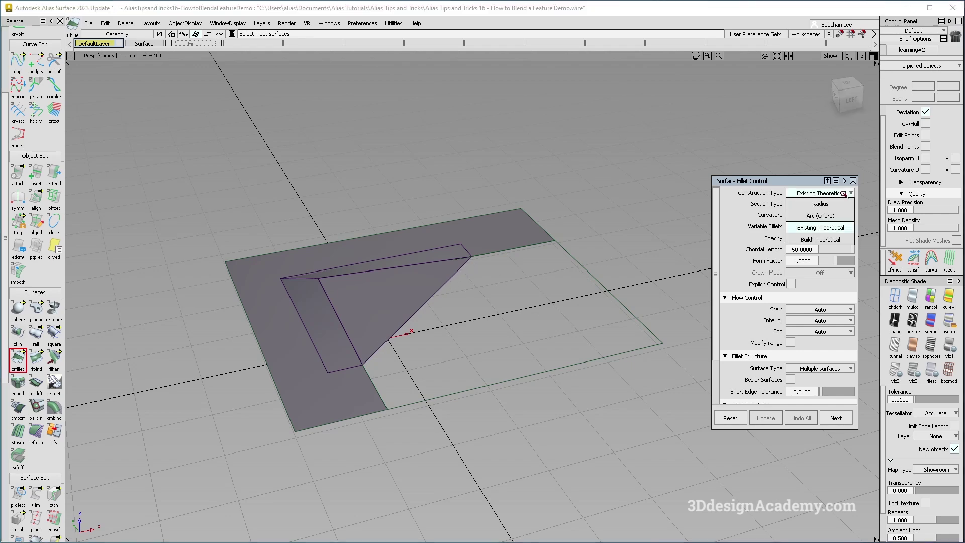
left_click(828, 239)
left_click_drag(402, 307, 384, 420, "alt+shift")
left_click(408, 296)
left_click(464, 351)
key("space")
key("F5")
middle_click_drag(529, 243, 469, 321, "alt+shift")
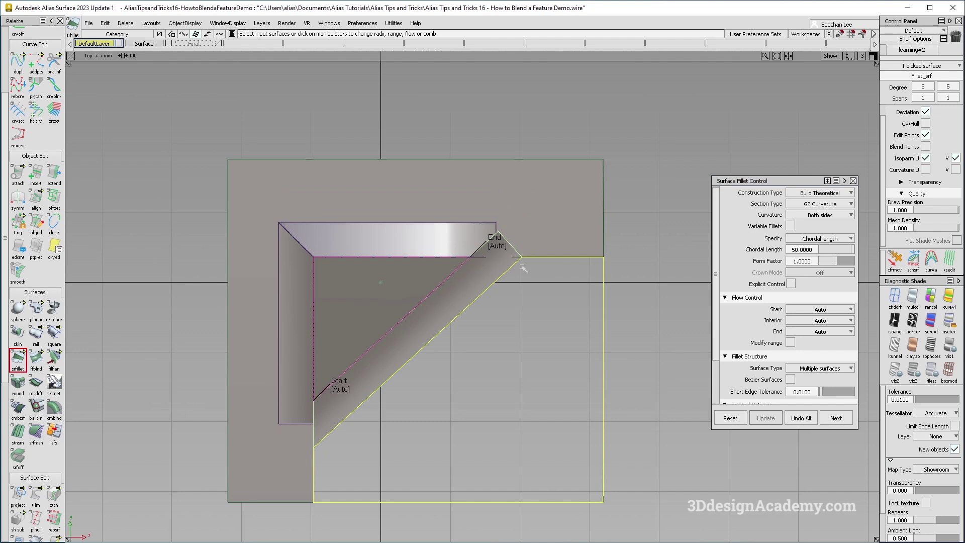
Set the fillet's start and end flow to Edge align and its interior flow to Default
left_click(834, 310)
left_click(839, 342)
left_click(838, 331)
left_click(829, 363)
left_click(838, 320)
left_click(837, 335)
mouse_move(481, 329)
middle_mouse_down("alt+shift")
mouse_move(524, 326)
mouse_move(505, 335)
middle_mouse_up("alt+shift")
key("space")
left_click_drag(505, 420, 526, 352, "ctrl+shift")
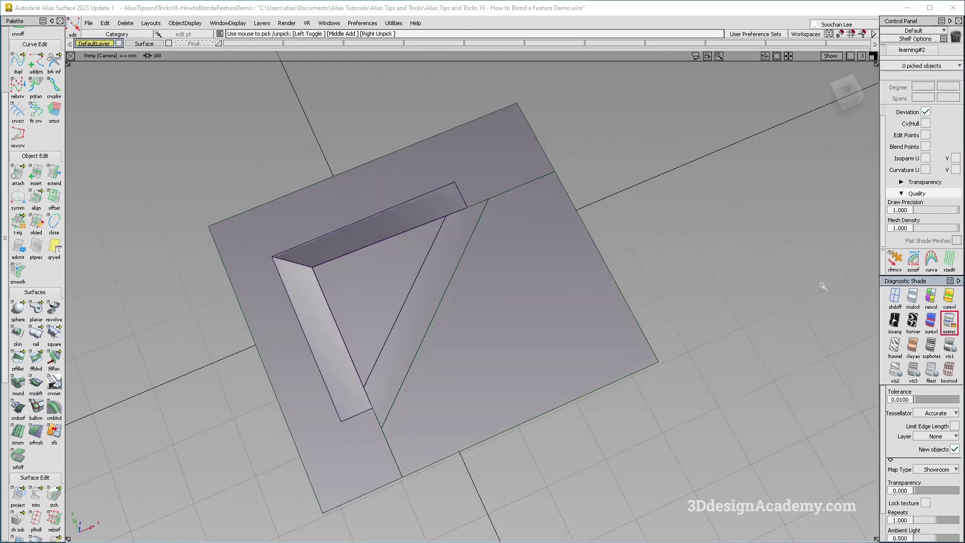
Query-edit the fillet surface and update it with a chordal length of 100
left_click_drag(421, 228, 378, 266, "alt+shift")
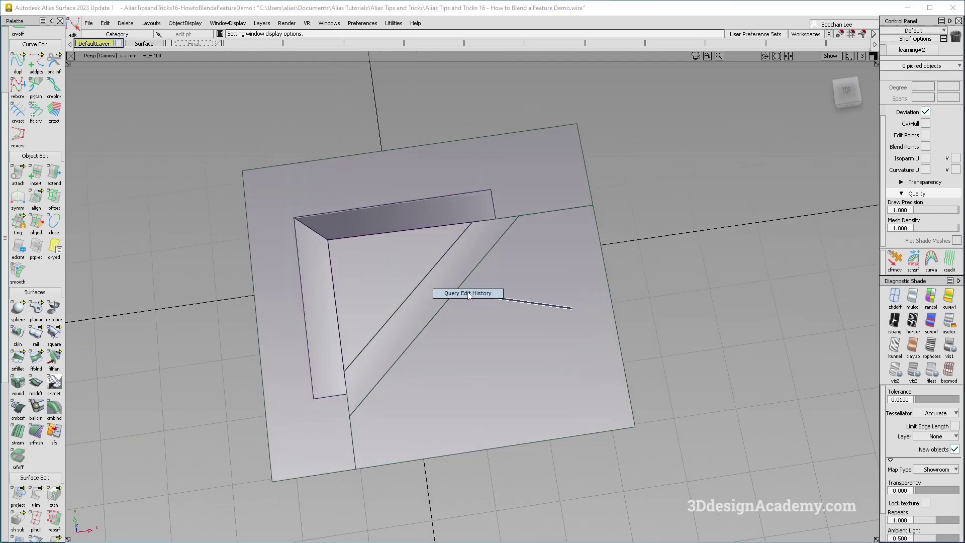
left_click(467, 292)
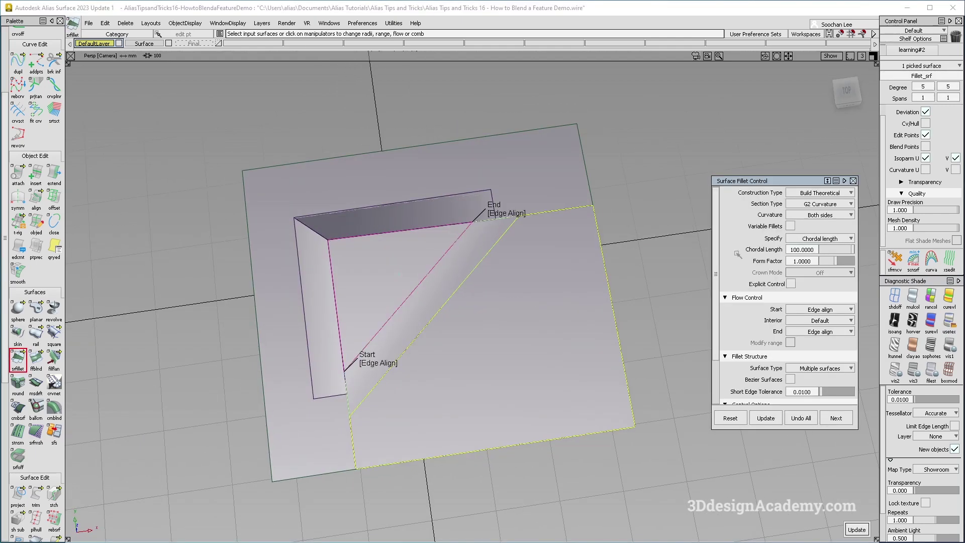
key("Return")
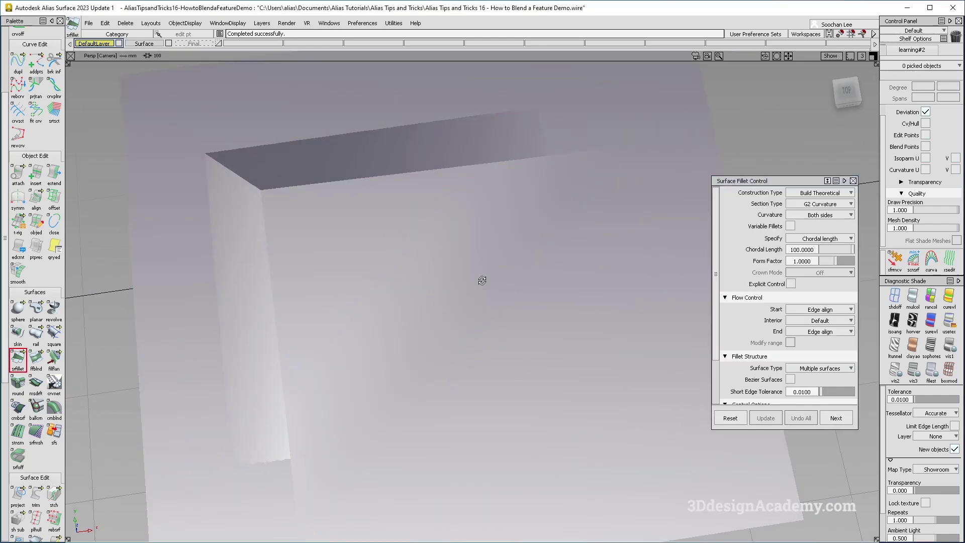
Examine the reflections across the updated fillet and along the neighbouring side walls from different angles
right_click_drag(485, 276, 480, 279, "alt+shift")
mouse_move(480, 280)
left_mouse_down("alt+shift")
mouse_move(459, 323)
mouse_move(455, 310)
mouse_move(453, 344)
mouse_move(460, 313)
left_mouse_up("alt+shift")
mouse_move(374, 334)
left_mouse_down("alt+shift")
mouse_move(459, 360)
mouse_move(520, 346)
left_mouse_up("alt+shift")
middle_click_drag(520, 346, 432, 295, "alt+shift")
left_click_drag(433, 295, 476, 390, "alt+shift")
right_click_drag(420, 330, 460, 322, "alt+shift")
left_click_drag(460, 322, 464, 335, "alt+shift")
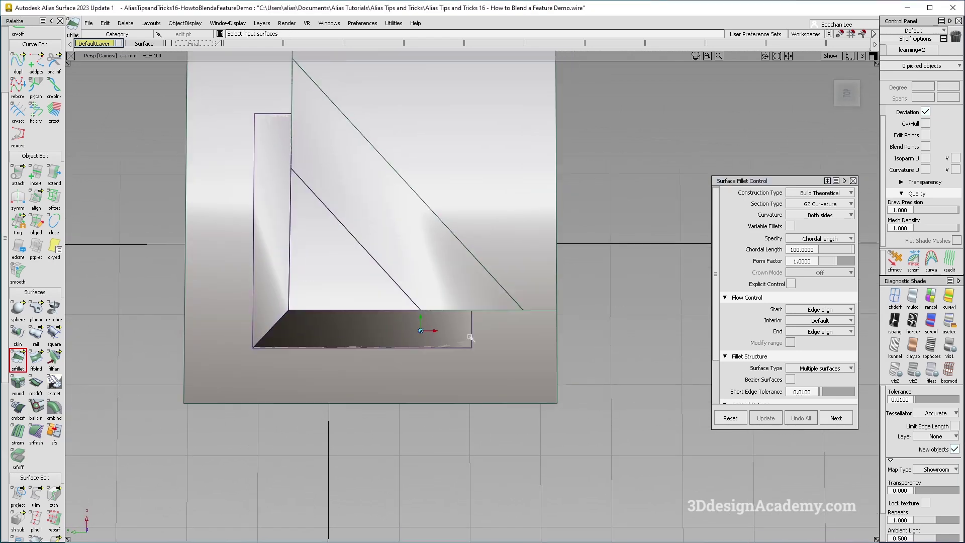
mouse_move(368, 329)
left_mouse_down("alt+shift")
mouse_move(369, 347)
mouse_move(308, 313)
left_mouse_up("alt+shift")
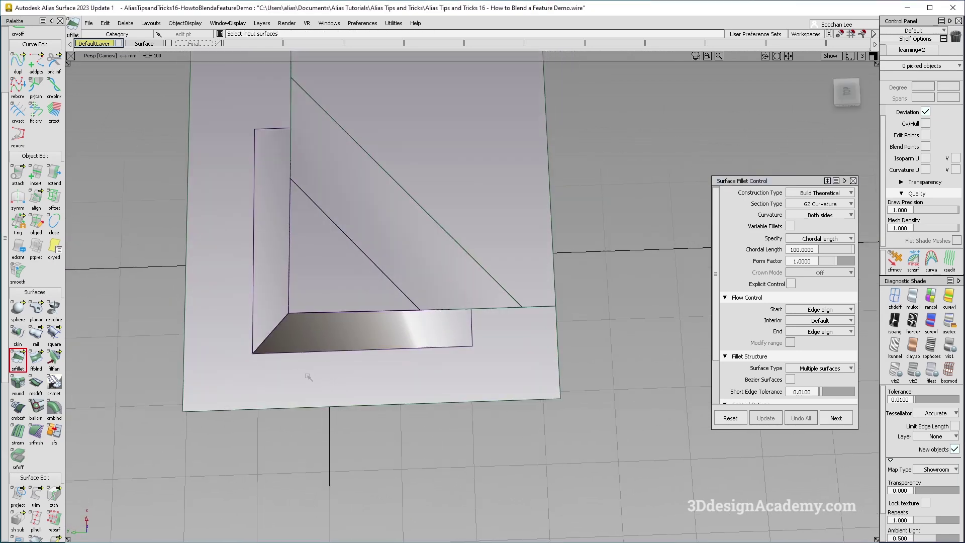
left_click_drag(424, 334, 347, 380, "alt+shift")
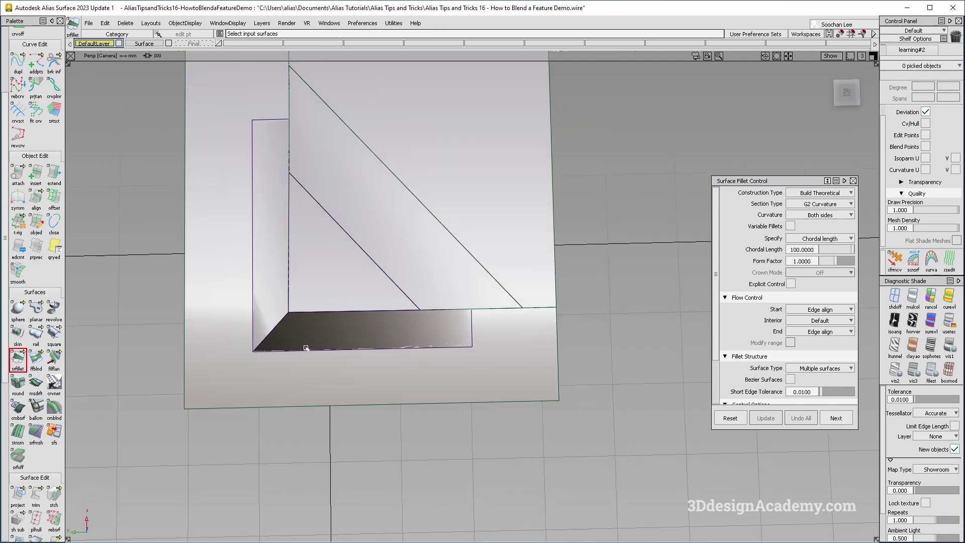
Try a surface fillet between the front side wall and base section with chordal length 90 and Default start and end flow
left_click(363, 341)
left_click(370, 373)
left_click_drag(369, 373, 470, 229, "alt+shift")
left_click_drag(369, 381, 390, 368, "alt+shift")
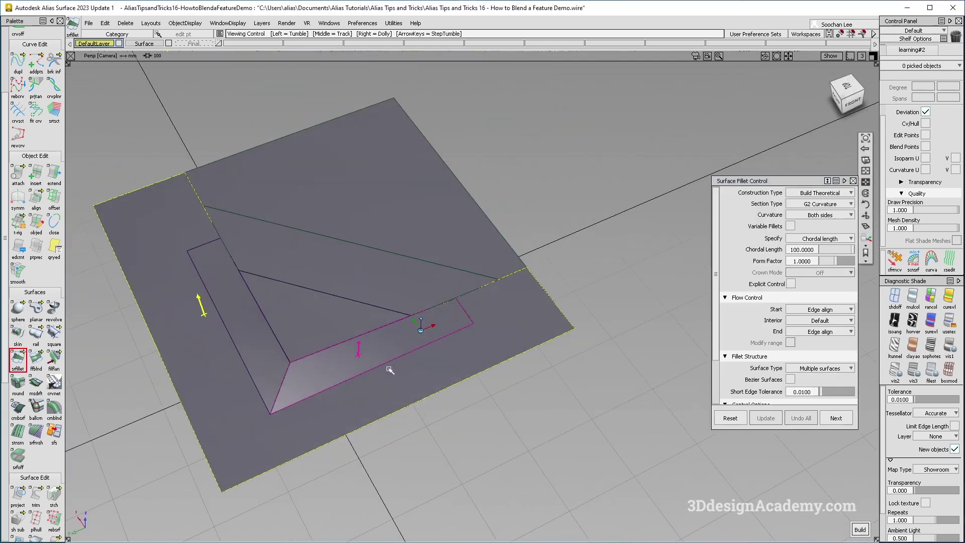
left_click_drag(400, 332, 370, 329, "alt+shift")
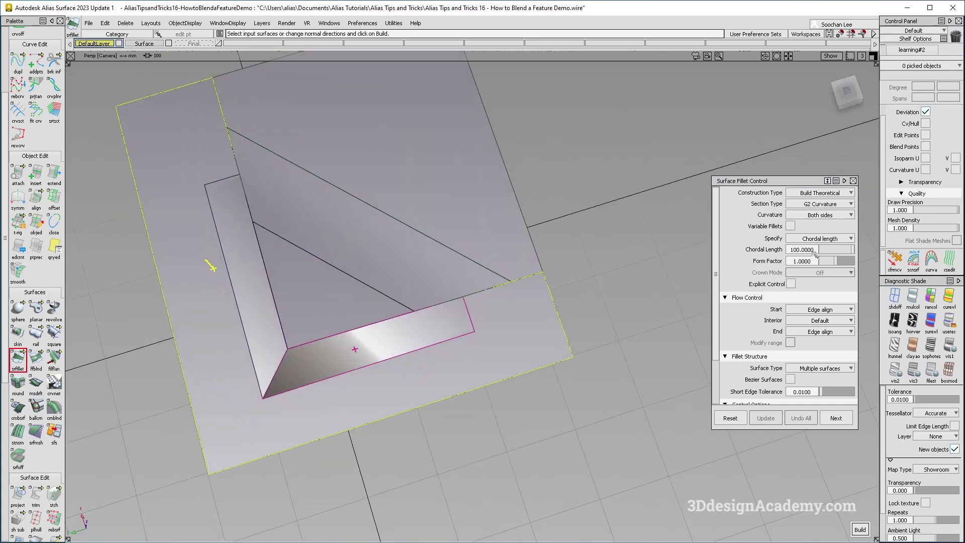
left_click_drag(814, 249, 739, 247)
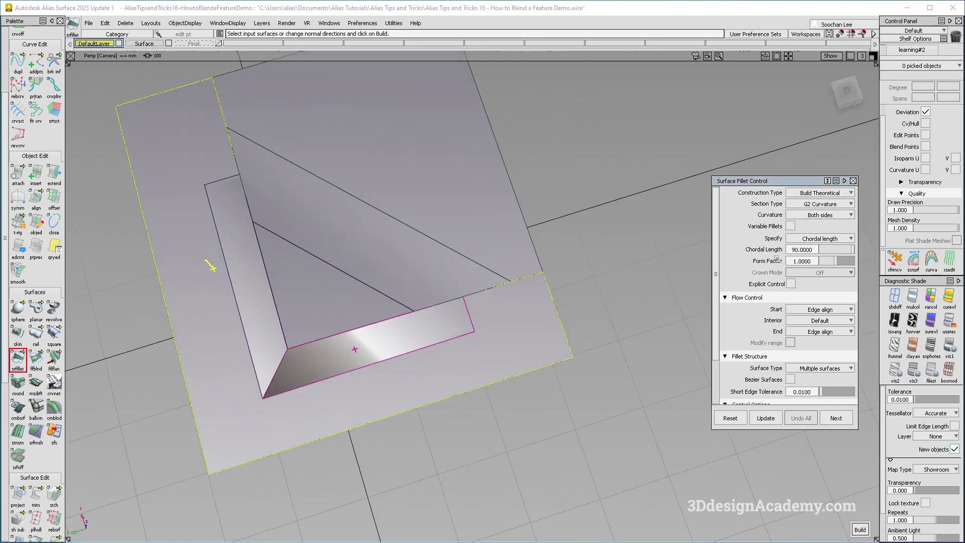
left_click(850, 310)
left_click(819, 322)
left_click(850, 331)
left_click(819, 343)
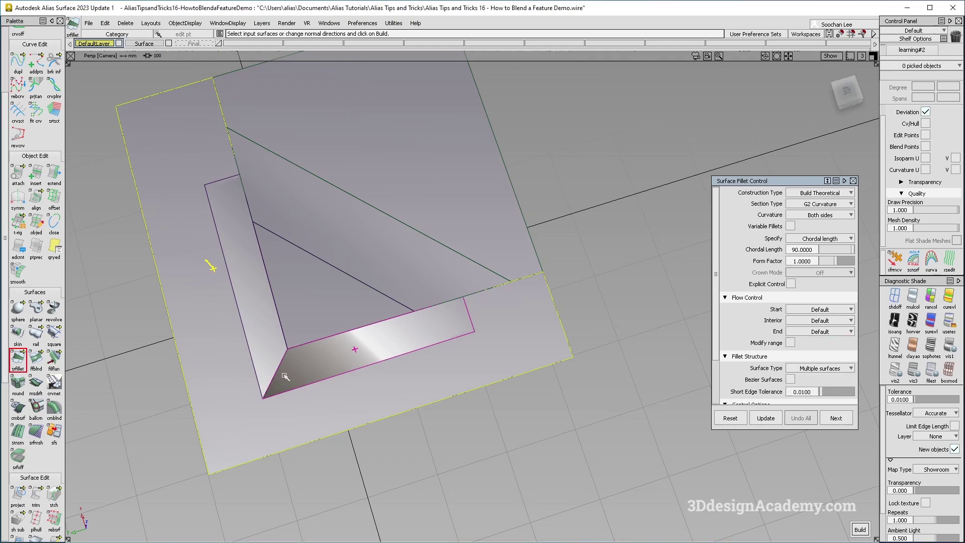
Build the trial fillet, check its reflections and undo it
left_click_drag(476, 358, 477, 313, "alt+shift")
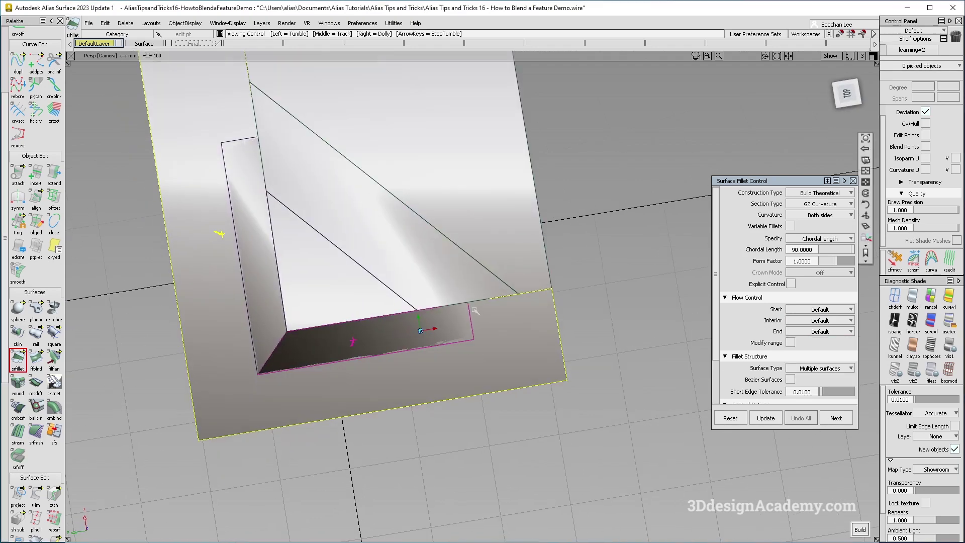
mouse_move(480, 367)
left_mouse_down("alt+shift")
mouse_move(422, 364)
mouse_move(396, 340)
mouse_move(394, 387)
mouse_move(442, 403)
mouse_move(407, 379)
mouse_move(405, 416)
mouse_move(406, 383)
left_mouse_up("alt+shift")
key("space")
left_click_drag(492, 456, 425, 369, "ctrl+shift")
right_click_drag(425, 368, 425, 368, "ctrl+shift")
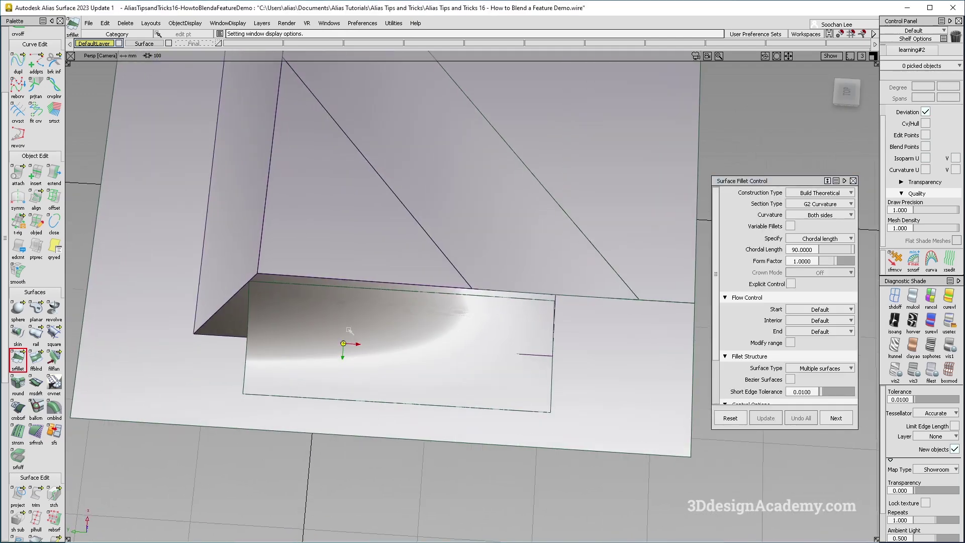
left_click_drag(264, 278, 361, 195, "alt+shift")
left_click(485, 340)
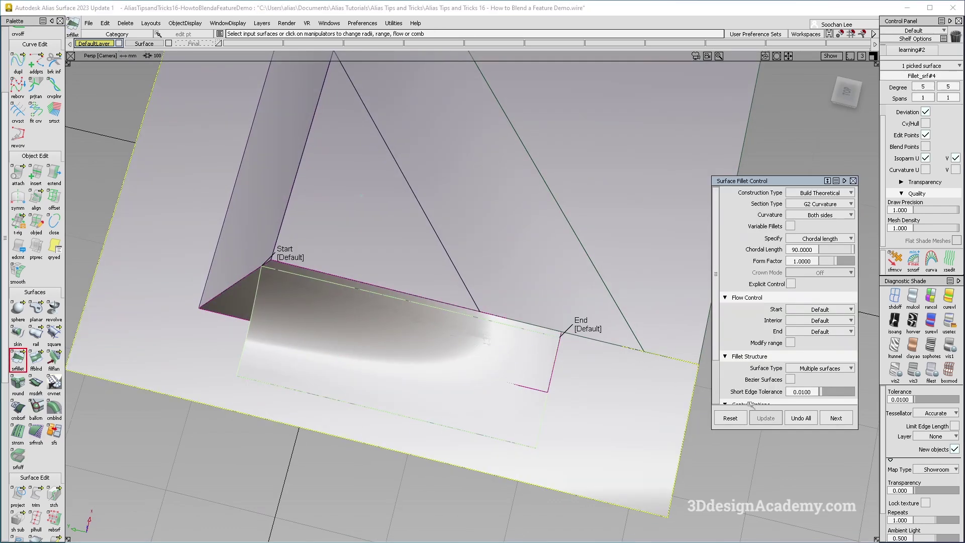
left_click(802, 418)
left_click_drag(312, 349, 242, 378, "alt+shift")
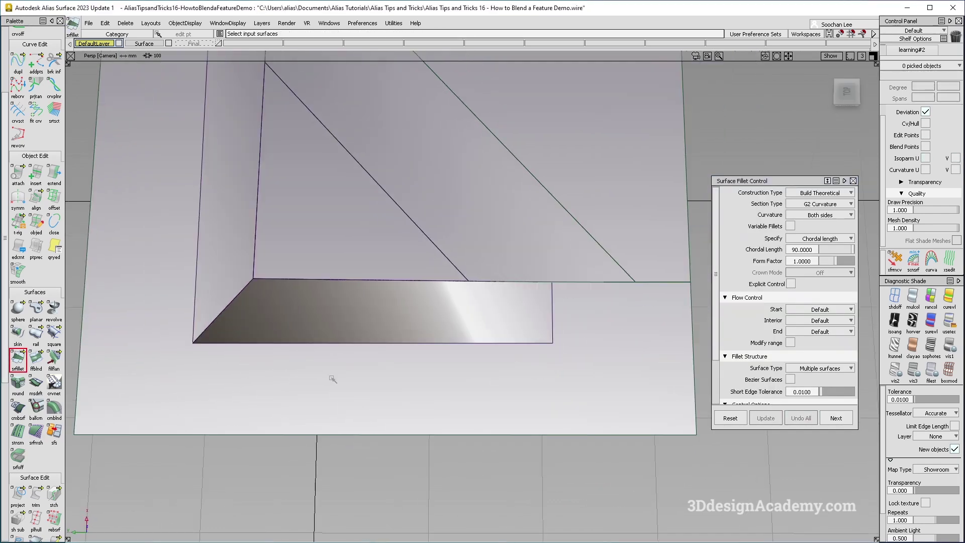
Turn off Blend for the 100 mm curve offset and project the offset curves onto the base surface in the top view
key("F5")
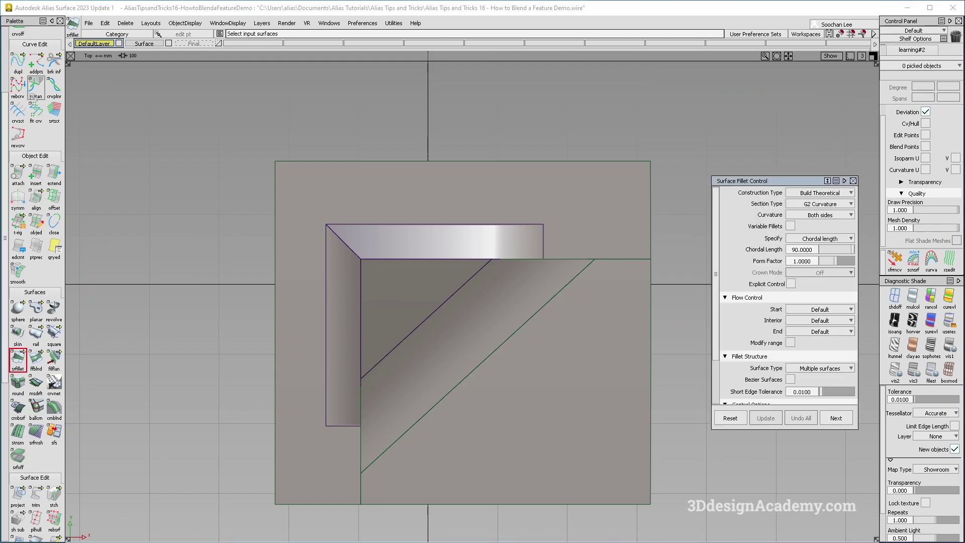
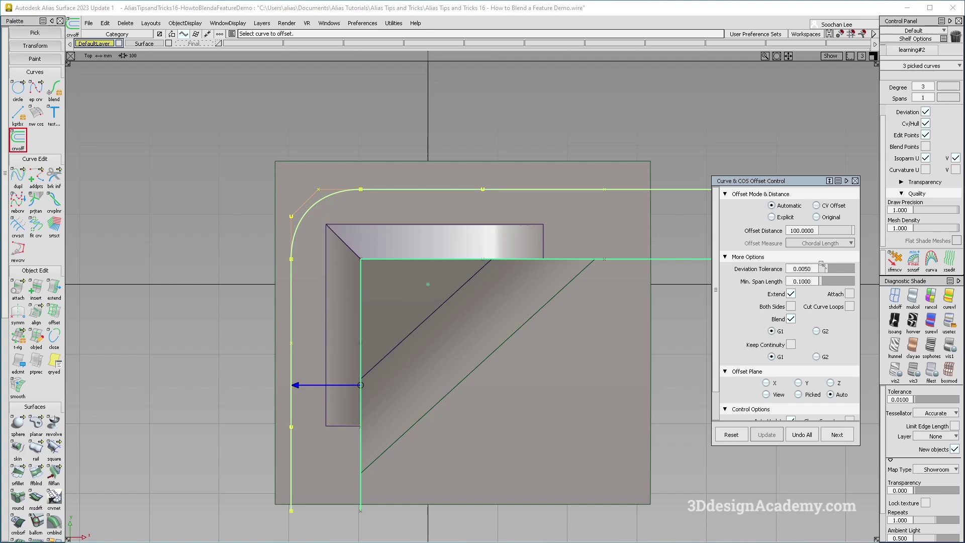
left_click(791, 319)
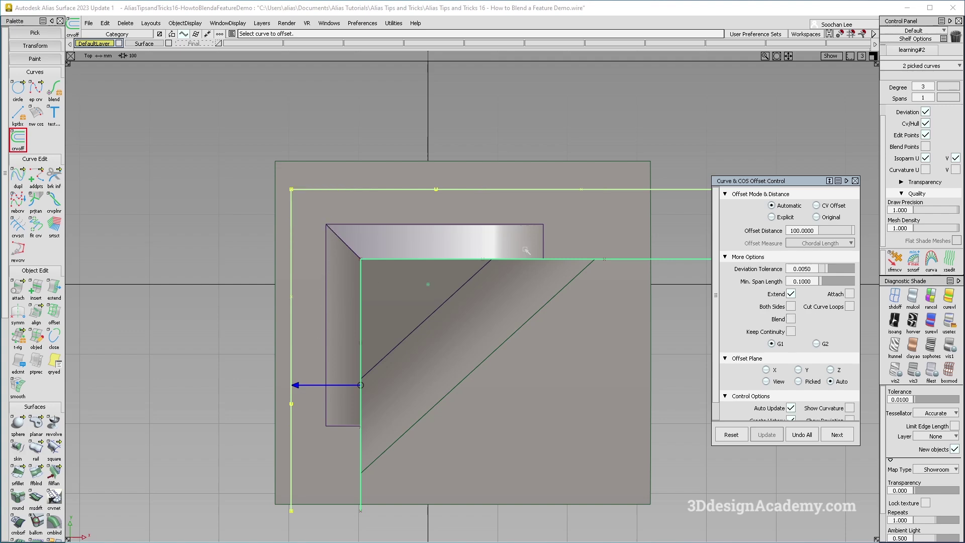
left_click(427, 245)
scroll(22, 477, "down", 2)
left_click(17, 504)
left_click(309, 252)
key("space")
left_click_drag(284, 176, 334, 204)
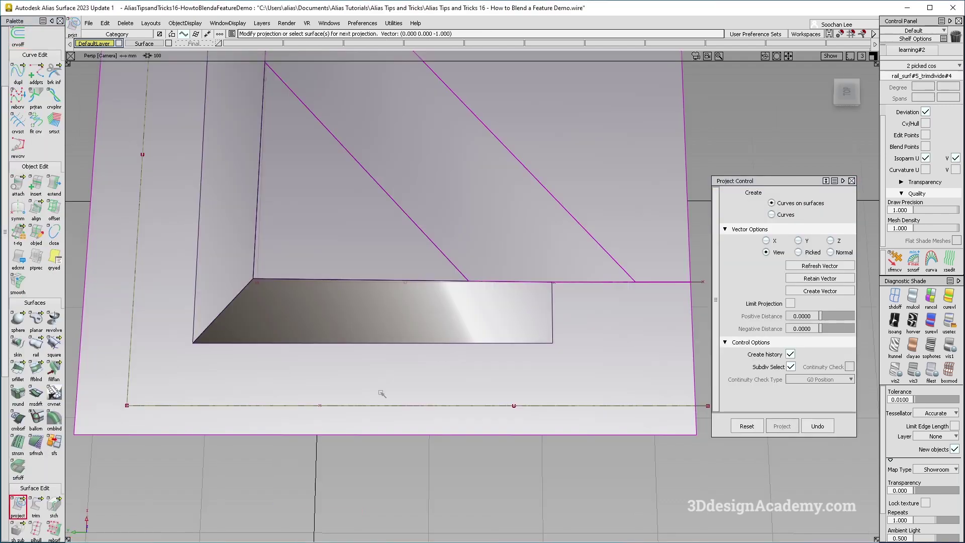
Delete the original offset curves and keep their projections on the base surface
left_click_drag(97, 371, 156, 411)
key("Delete")
key("Return")
Delete the construction history of the fillet surface next to the triangular face
left_click_drag(283, 407, 194, 341, "alt+shift")
middle_click_drag(194, 342, 251, 374, "alt+shift")
left_click_drag(354, 392, 391, 436, "alt+shift")
left_click_drag(391, 436, 369, 273, "ctrl+shift")
left_click_drag(602, 265, 513, 262, "ctrl+shift")
left_click(579, 272)
middle_click_drag(513, 263, 442, 335, "alt+shift")
left_click_drag(455, 332, 496, 376, "alt+shift")
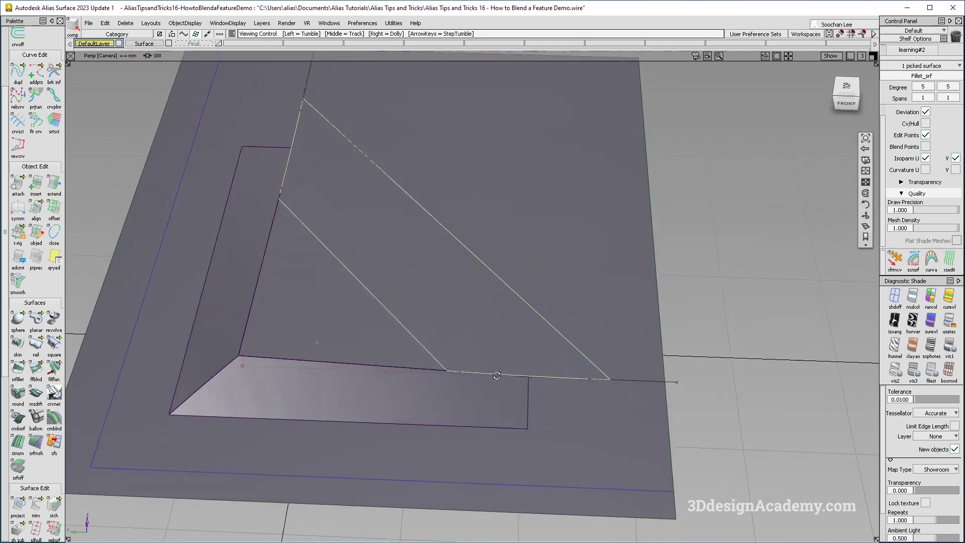
middle_click_drag(495, 434, 509, 351, "alt+shift")
middle_click_drag(482, 286, 494, 350, "alt+shift")
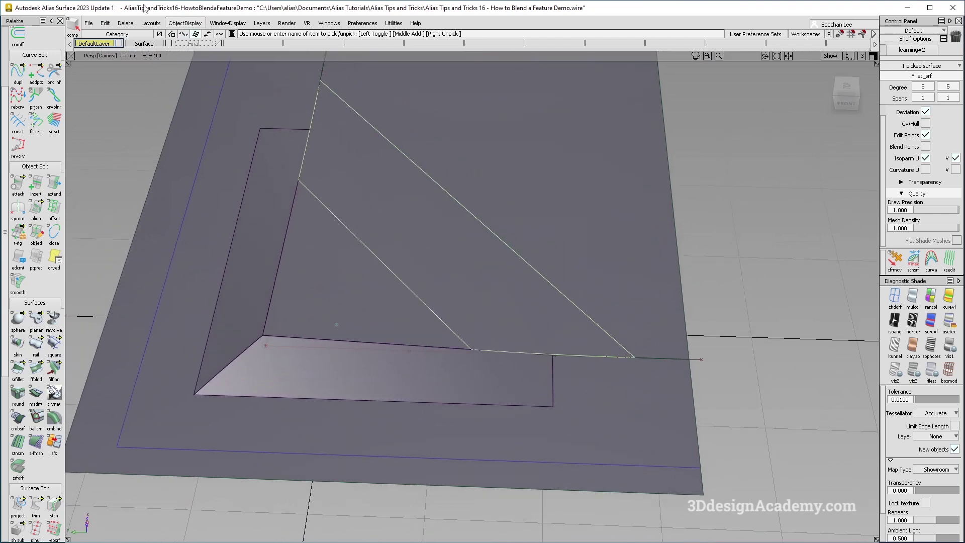
left_click(121, 23)
left_click(127, 48)
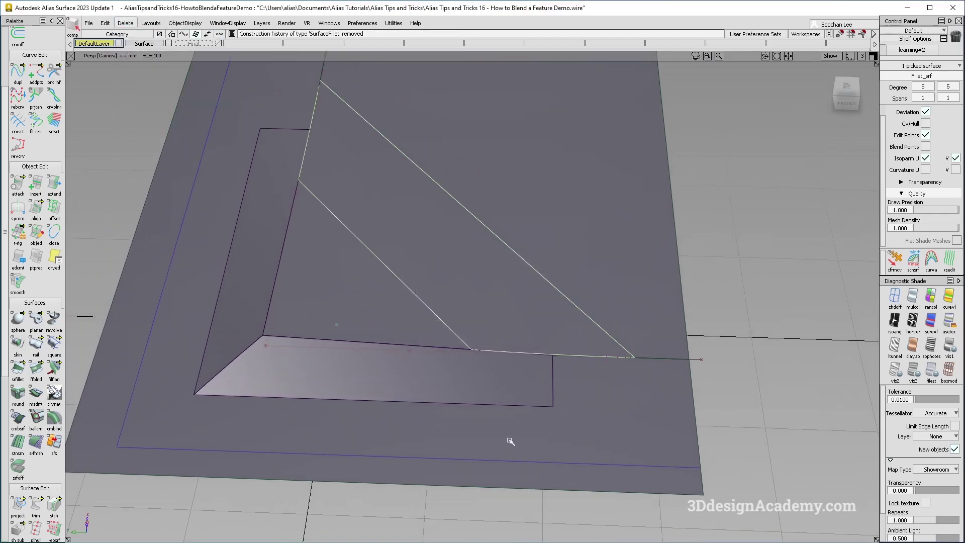
Untrim the triangular surface that meets the side walls
left_click(364, 305)
left_click_drag(36, 505, 73, 507)
left_click_drag(550, 361, 504, 375, "alt+shift")
middle_click_drag(385, 295, 418, 341, "alt+shift")
left_click_drag(418, 341, 458, 357, "alt+shift")
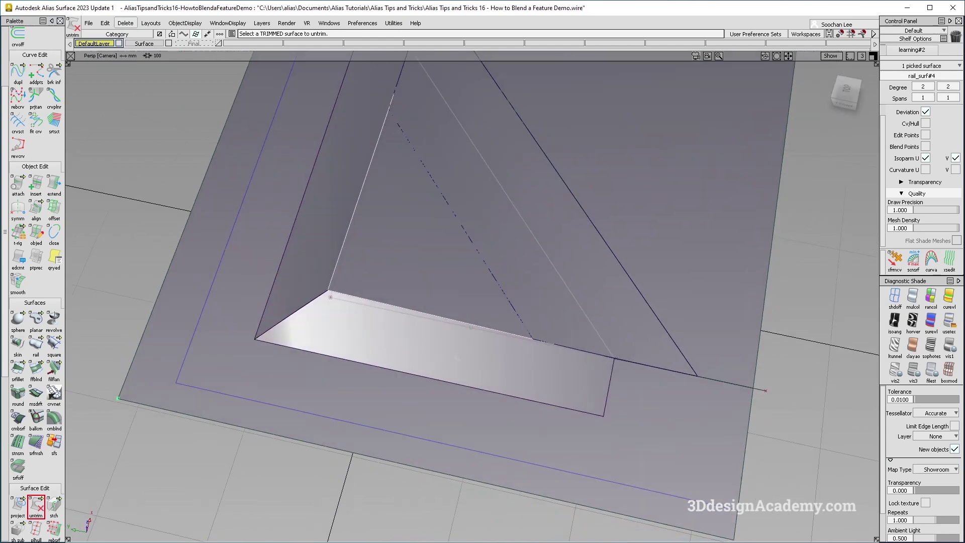
left_click_drag(456, 358, 486, 319, "alt+shift")
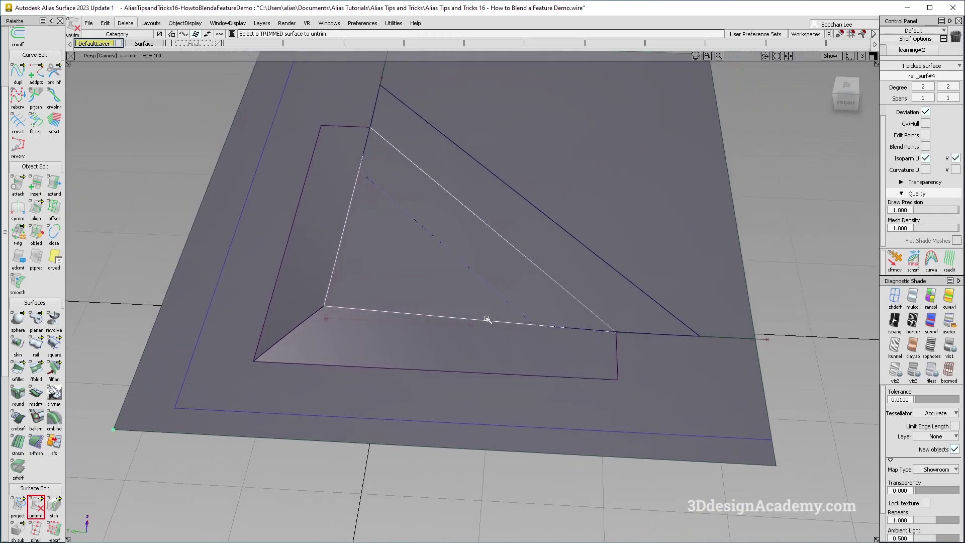
left_click_drag(552, 321, 627, 327, "alt+shift")
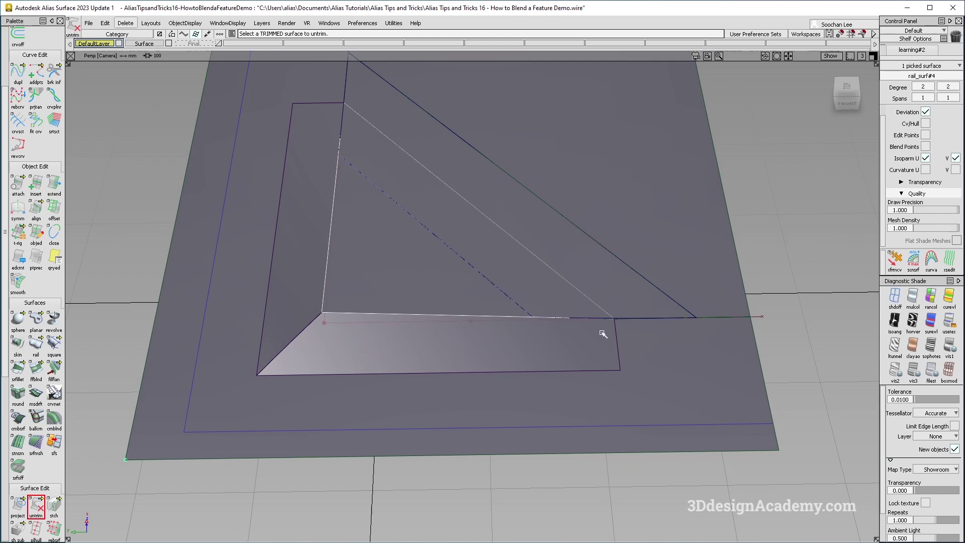
left_click_drag(432, 330, 370, 338, "alt+shift")
left_click_drag(441, 398, 465, 310, "ctrl+shift")
left_click_drag(517, 335, 436, 380, "alt+shift")
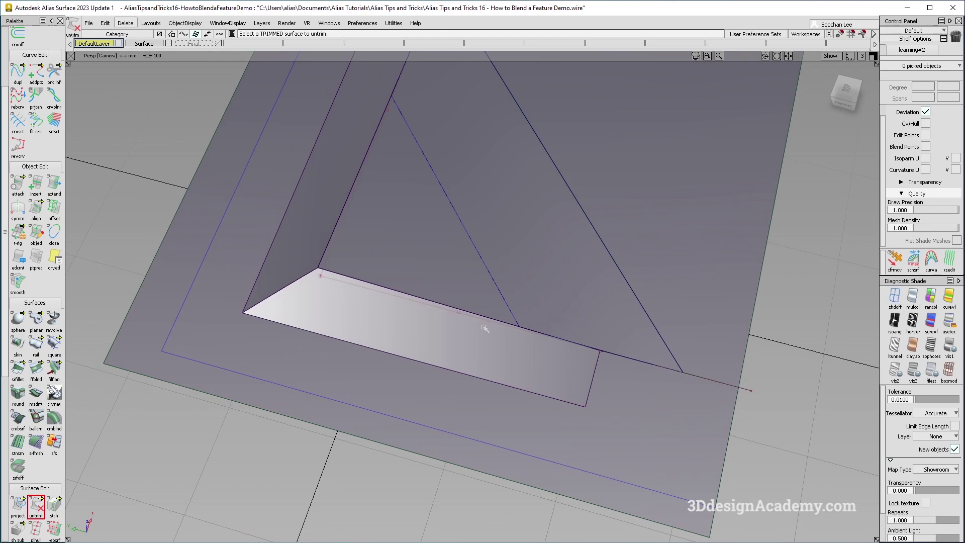
mouse_move(485, 328)
left_mouse_down("alt+shift")
mouse_move(422, 301)
mouse_move(646, 333)
mouse_move(502, 345)
mouse_move(512, 382)
mouse_move(517, 351)
mouse_move(475, 314)
left_mouse_up("alt+shift")
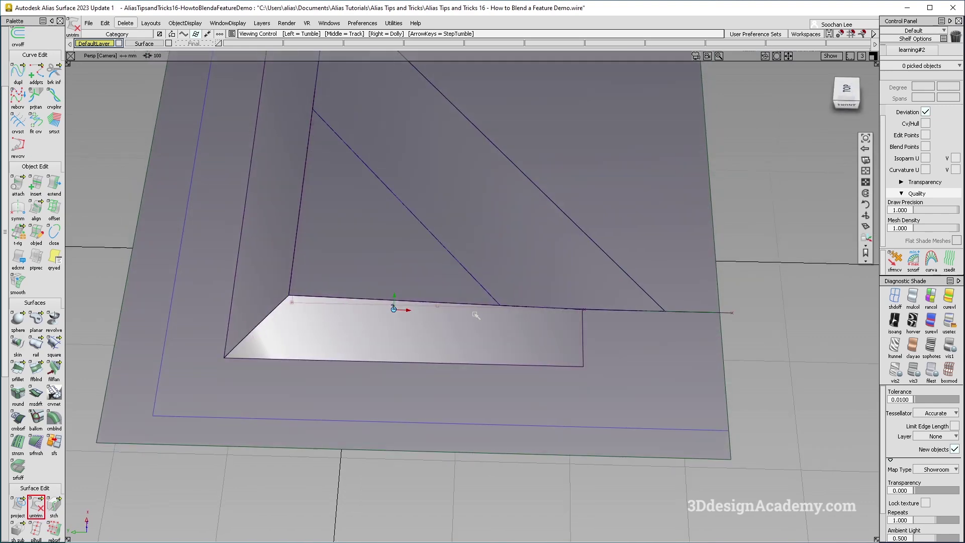
Start a Freeform Blend with side 1 continuity G2 Curvature and side 2 continuity G0 Position
left_click(39, 373)
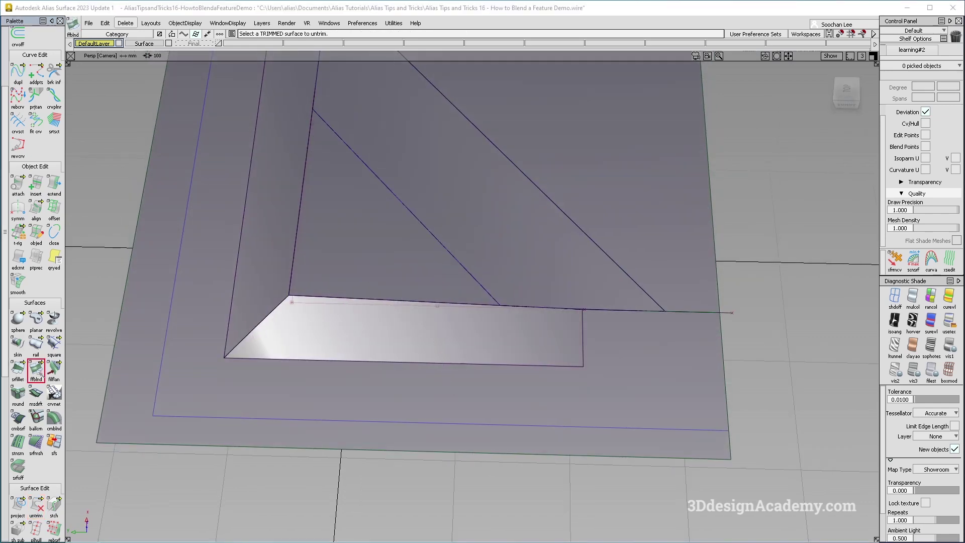
left_click(824, 194)
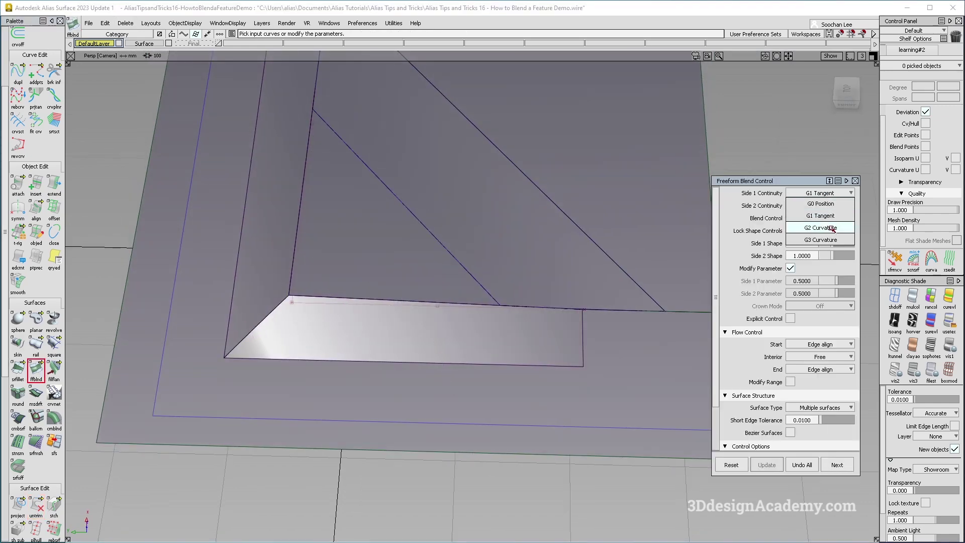
left_click(831, 230)
left_click(834, 207)
left_click(829, 217)
Build the blend from the projected front curve on the base to the front edge of the untrimmed triangular surface
left_click_drag(486, 336, 536, 397, "alt+shift")
left_click(450, 301)
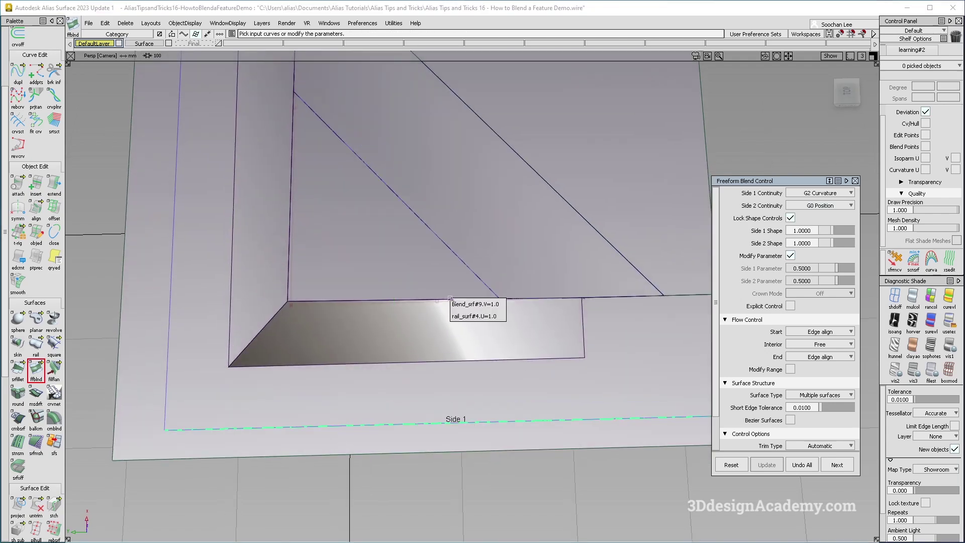
left_click(474, 315)
right_click_drag(512, 338, 485, 344, "alt+shift")
left_click_drag(484, 345, 435, 376, "alt+shift")
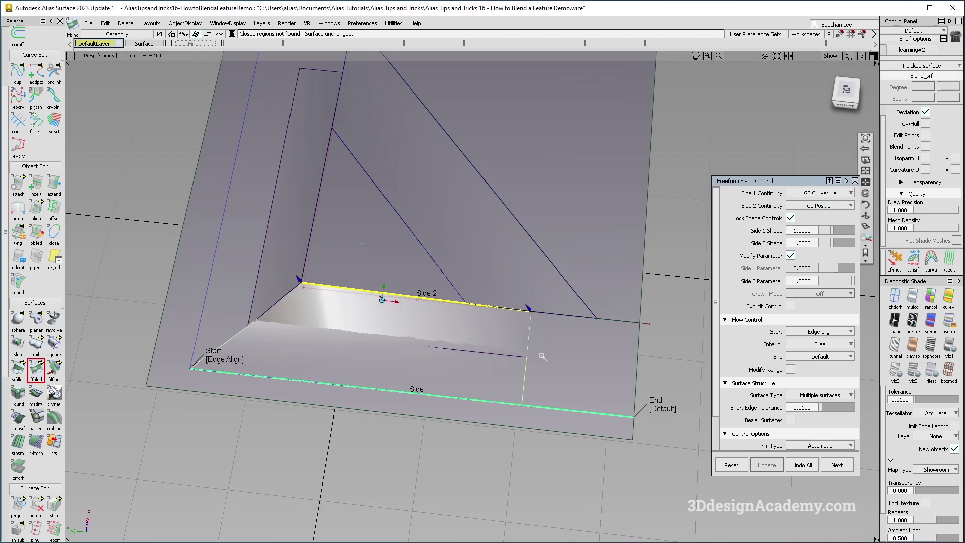
left_click(525, 362, "alt+shift")
right_click_drag(526, 363, 588, 363, "alt+shift")
left_click_drag(587, 363, 668, 323, "alt+shift")
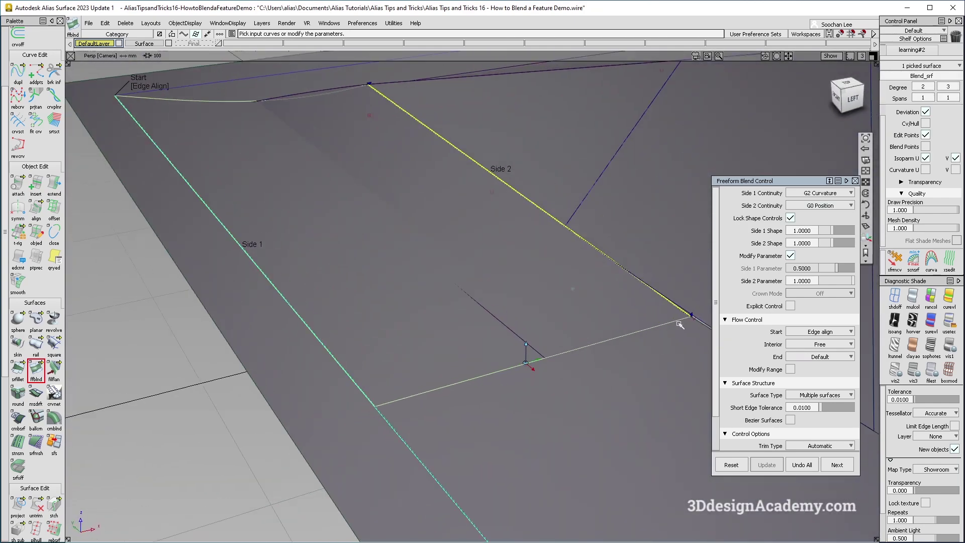
left_click_drag(463, 338, 550, 388, "alt+shift")
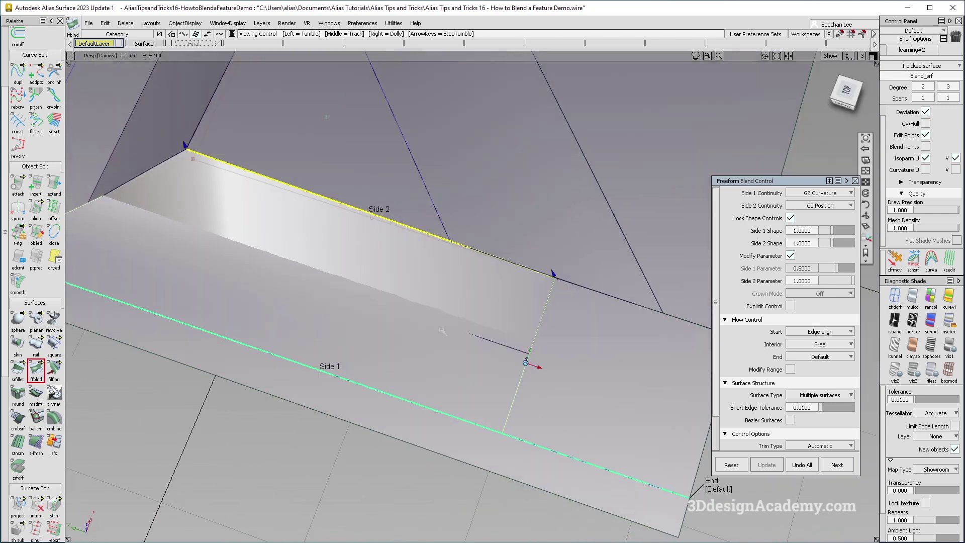
Hide the old front side wall beneath the new blend surface
left_click_drag(528, 355, 334, 249, "alt+shift")
left_click(316, 294)
left_click(182, 24)
left_click(182, 60)
Examine the reflections and the end transition of the new blend surface with the wireframe off and on
right_click_drag(385, 336, 382, 318, "ctrl+shift")
mouse_move(382, 317)
left_mouse_down("alt+shift")
mouse_move(382, 333)
mouse_move(416, 338)
mouse_move(259, 388)
mouse_move(339, 386)
left_mouse_up("alt+shift")
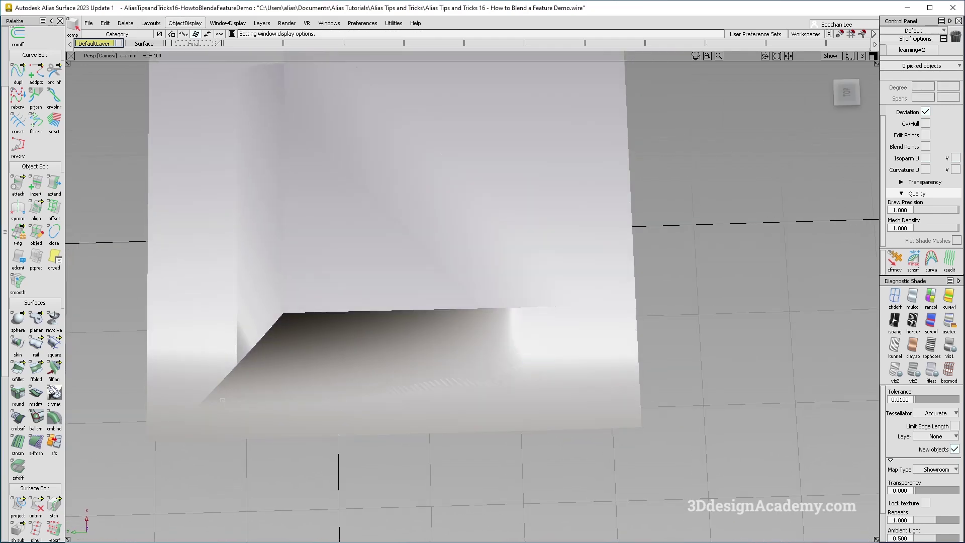
mouse_move(316, 326)
left_mouse_down("alt+shift")
mouse_move(526, 384)
mouse_move(508, 347)
mouse_move(627, 455)
left_mouse_up("alt+shift")
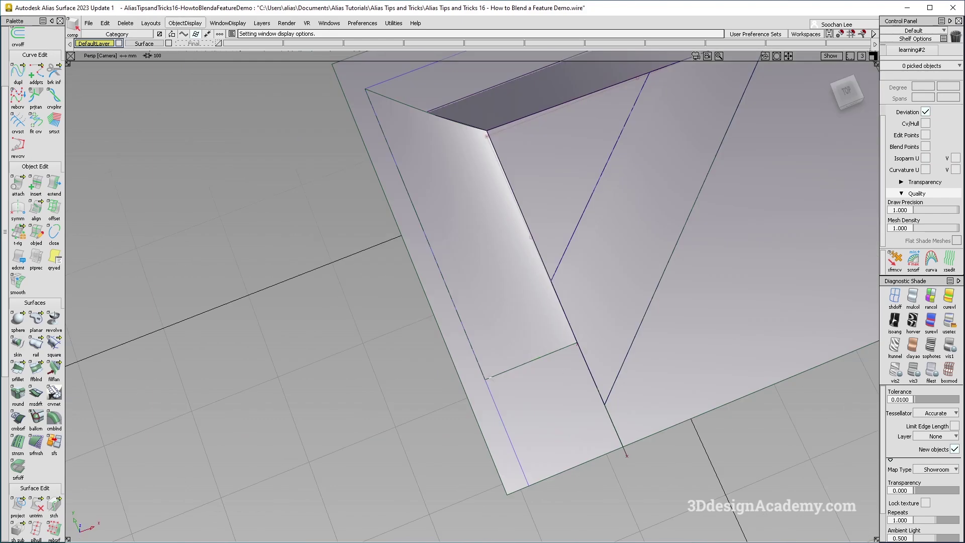
left_click_drag(523, 366, 608, 338, "alt+shift")
left_click_drag(486, 350, 587, 304, "alt+shift")
left_click_drag(523, 384, 510, 307, "ctrl+shift")
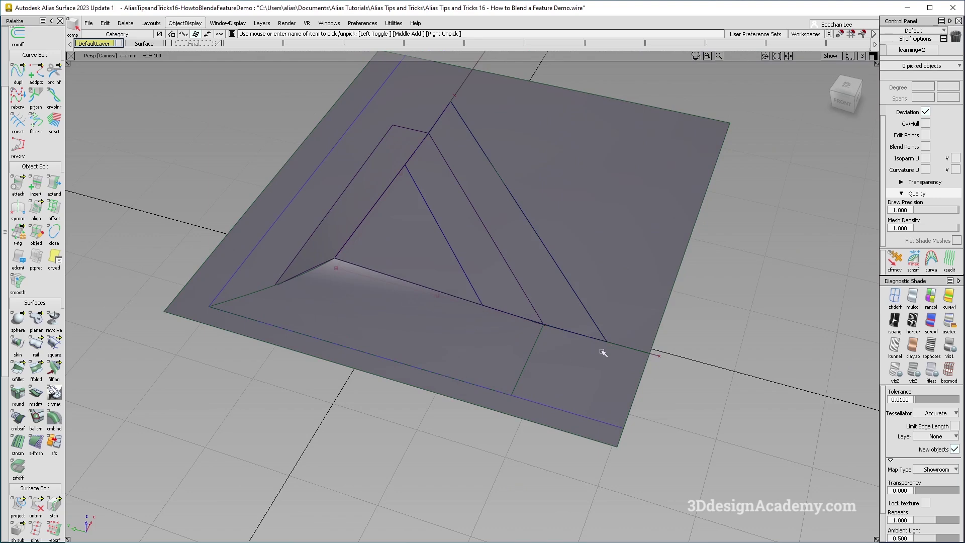
left_click(536, 262)
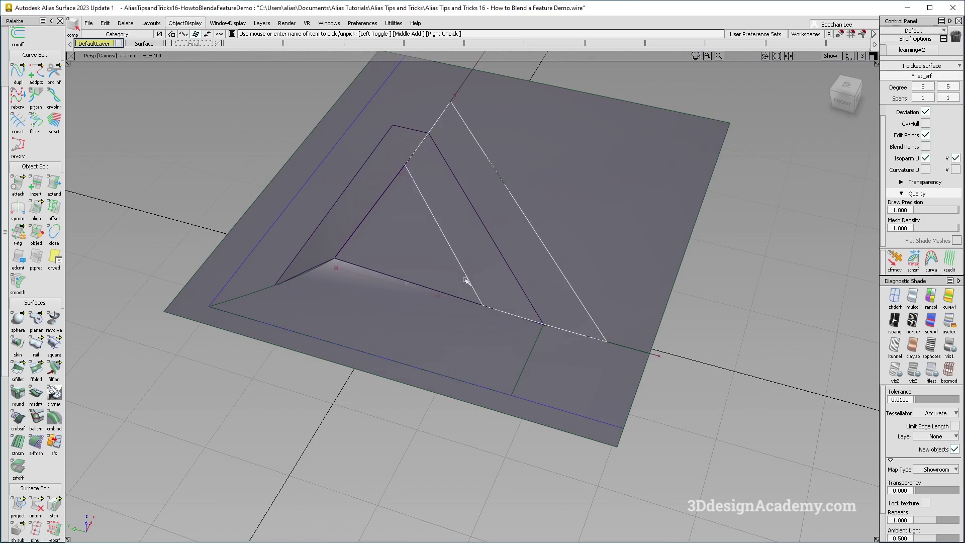
left_click_drag(401, 322, 449, 415, "alt+shift")
left_click_drag(454, 420, 436, 303, "ctrl+shift")
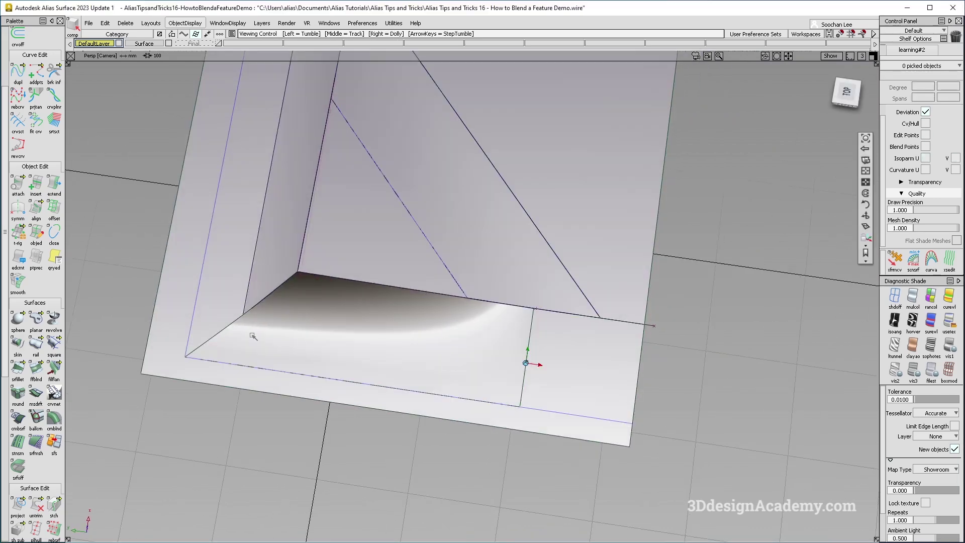
middle_click_drag(255, 336, 335, 334, "alt+shift")
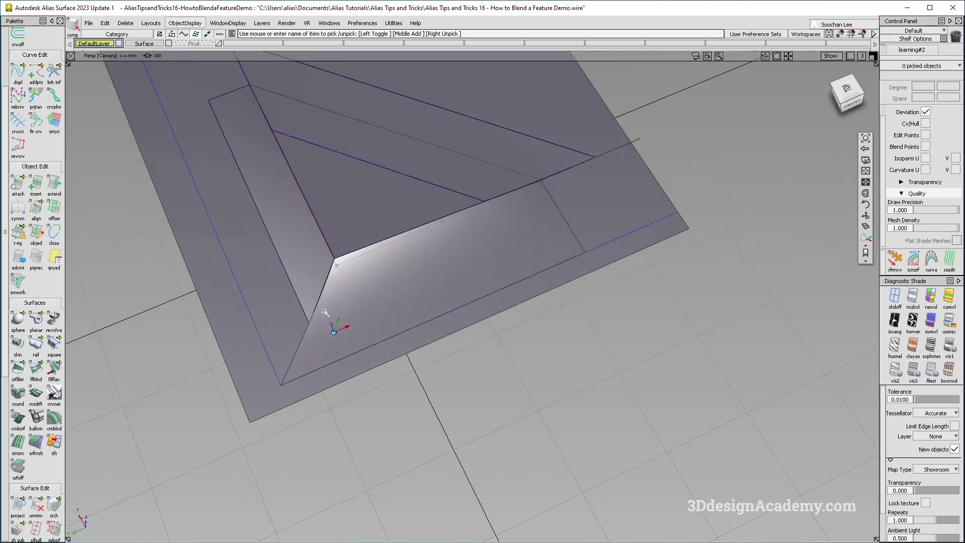
Query-edit the front blend, set its start flow to Connect ends, and paste a copy of the extended surface
left_click_drag(431, 283, 366, 285, "ctrl+shift")
left_click(384, 280)
left_click_drag(334, 343, 293, 301, "alt+shift")
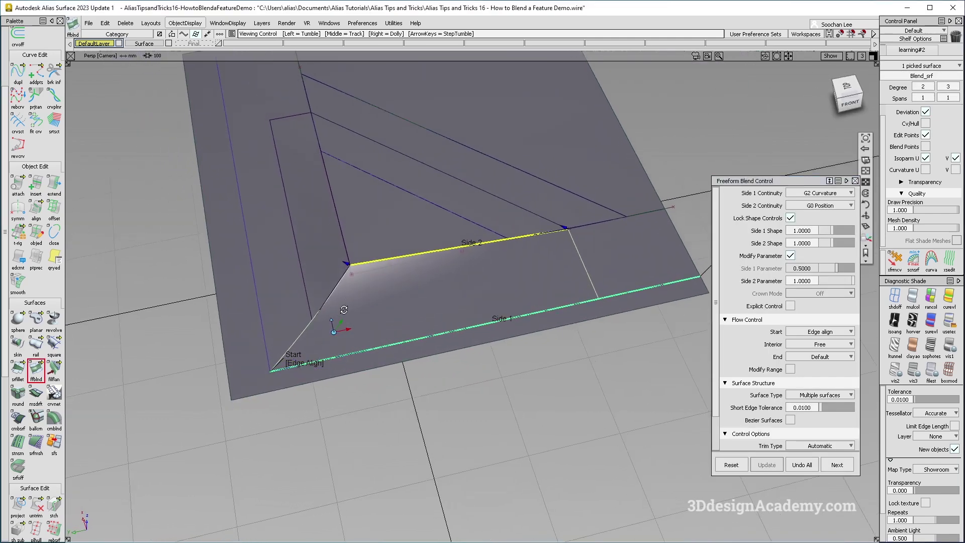
right_click_drag(332, 311, 369, 311, "alt+shift")
left_click_drag(370, 310, 447, 287, "alt+shift")
mouse_move(377, 297)
left_mouse_down("alt+shift")
mouse_move(321, 307)
mouse_move(253, 437)
left_mouse_up("alt+shift")
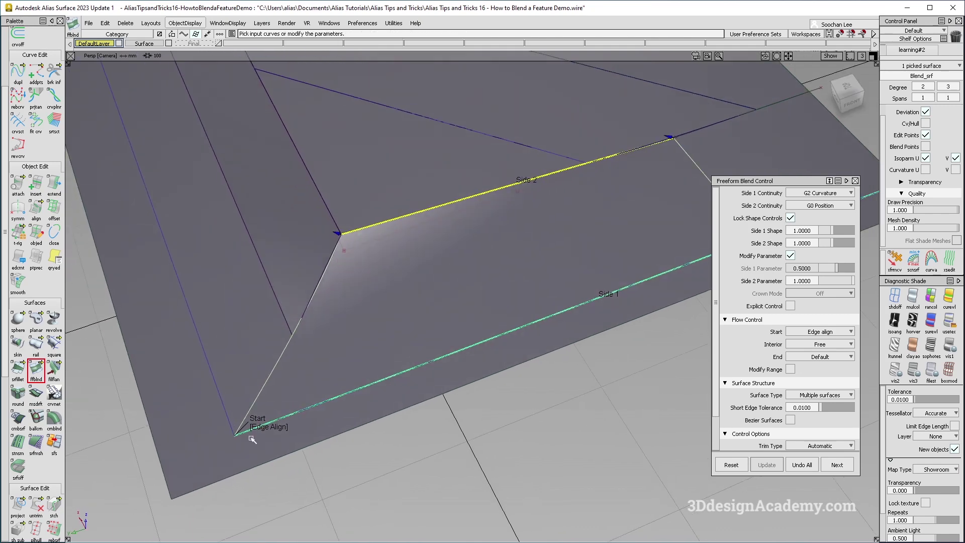
left_click_drag(323, 302, 319, 319, "alt+shift")
left_click(276, 432)
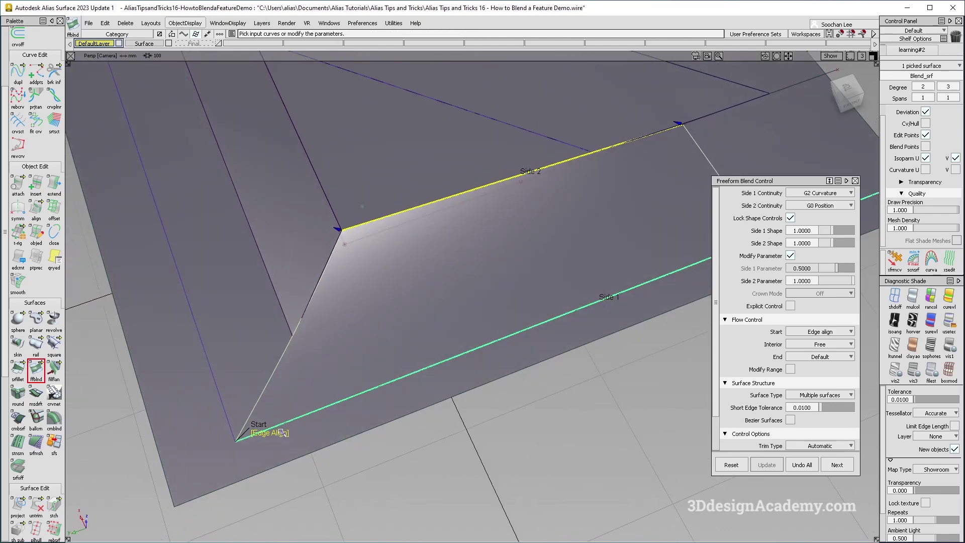
left_click_drag(329, 302, 391, 349, "alt+shift")
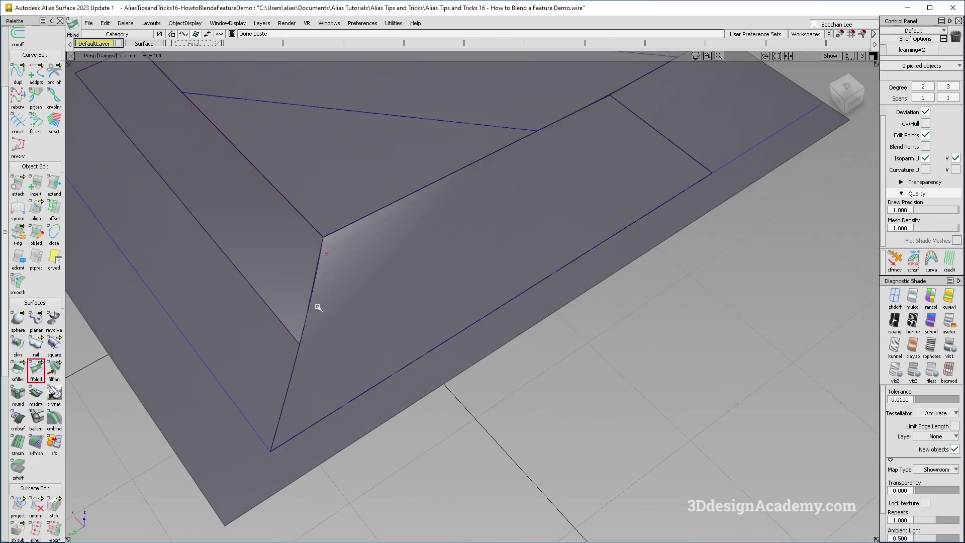
Query-edit the original front blend and set its start flow control to Default
left_click(319, 331)
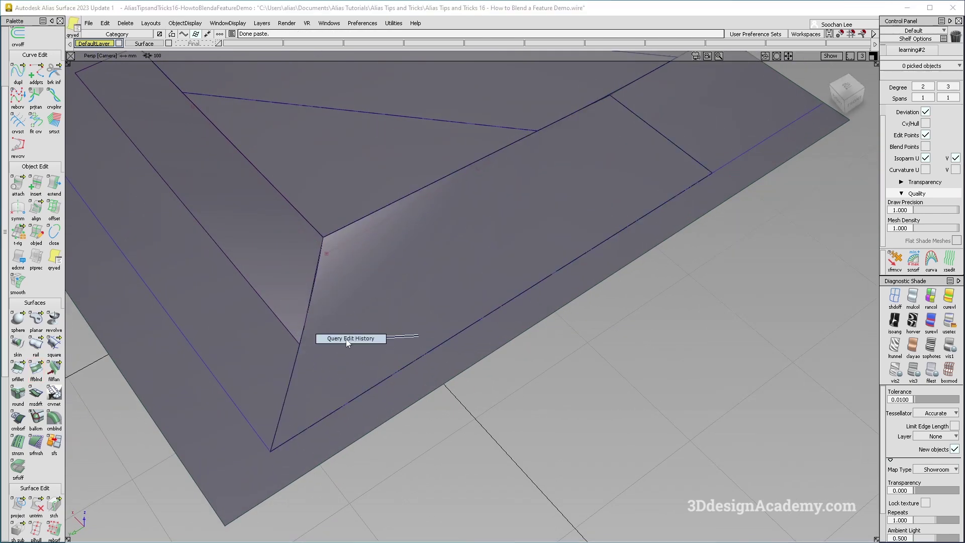
left_click(349, 338)
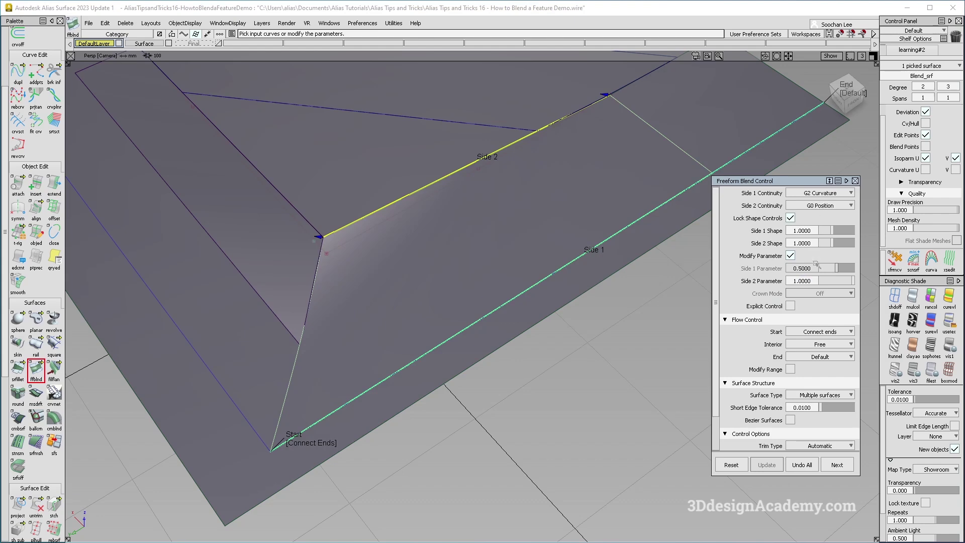
left_click(301, 443)
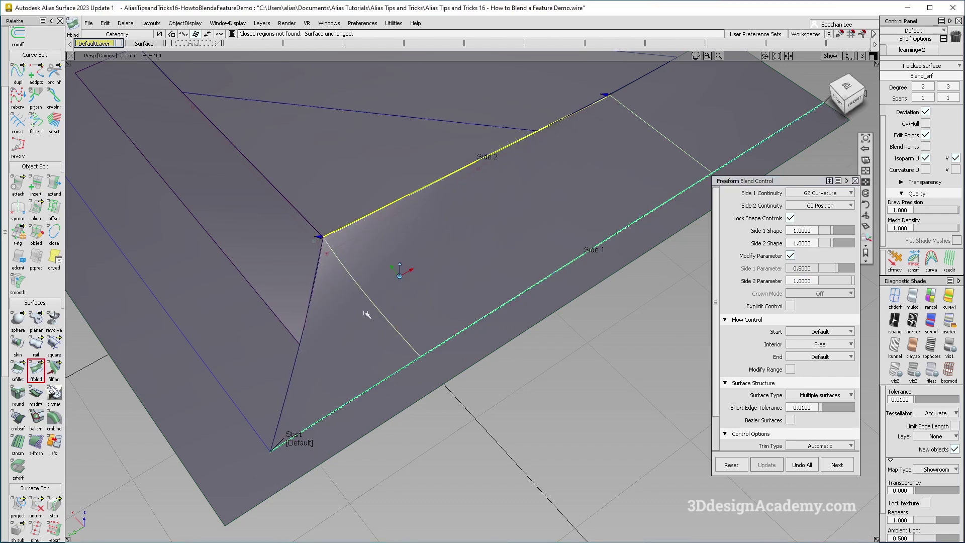
Project the shortened blend's start edge onto the extended blend copy along the Z vector
scroll(367, 314, "up", 3)
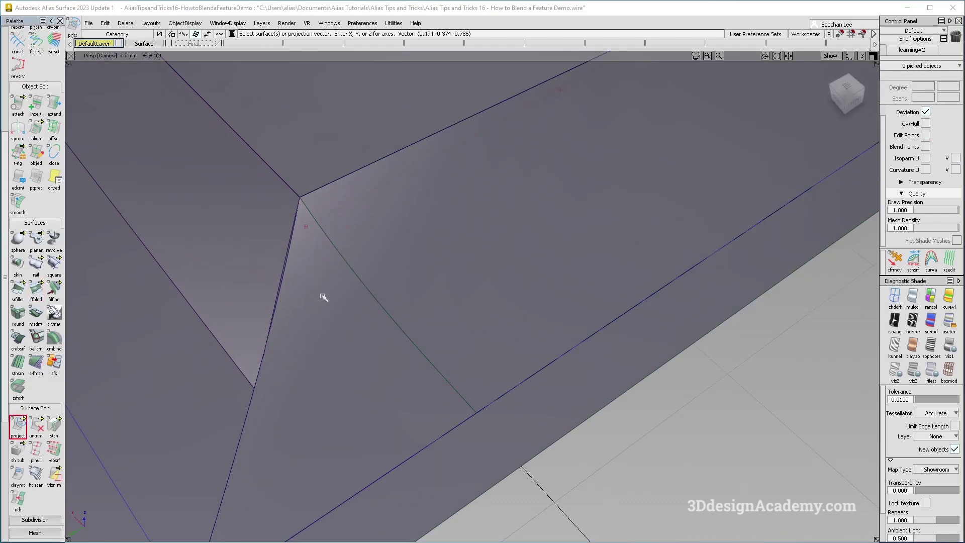
key("space")
left_click(357, 281)
key("space")
left_click(830, 241)
Compare the control points and hulls of the shortened blend and its extended copy from the side
mouse_move(265, 281)
left_mouse_down("alt+shift")
mouse_move(323, 375)
mouse_move(302, 287)
mouse_move(334, 278)
mouse_move(336, 257)
mouse_move(420, 275)
left_mouse_up("alt+shift")
right_click_drag(420, 276, 474, 248, "alt+shift")
mouse_move(473, 247)
left_mouse_down("ctrl+shift")
mouse_move(409, 318)
mouse_move(424, 316)
mouse_move(434, 209)
left_mouse_up("ctrl+shift")
left_click(386, 269)
left_click(442, 303)
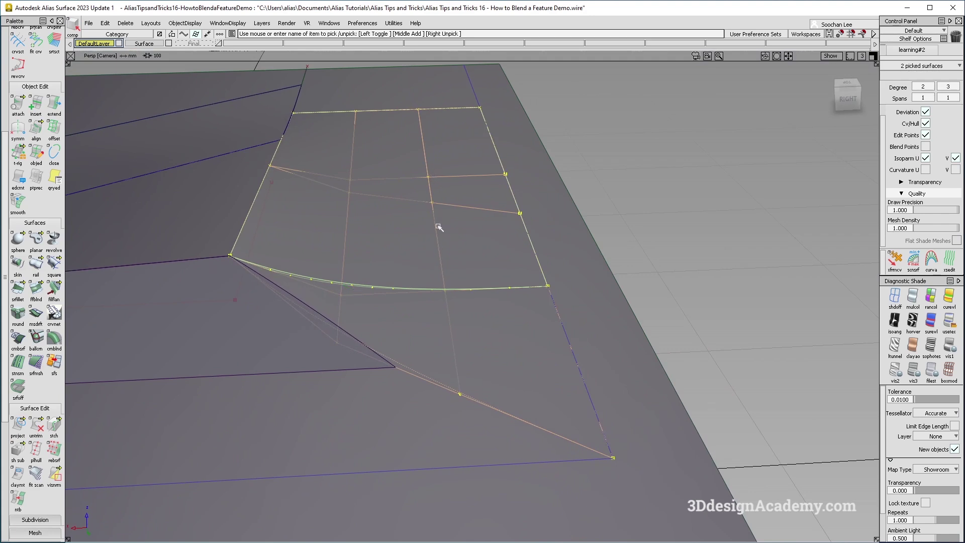
left_click_drag(478, 375, 521, 346, "ctrl+shift")
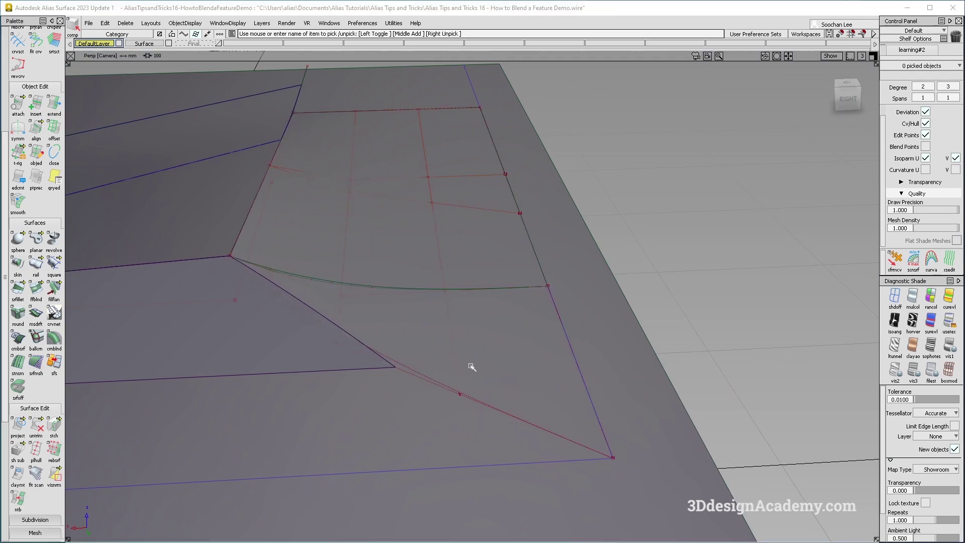
Delete the extended copy of the front blend together with its construction history
left_click(443, 382)
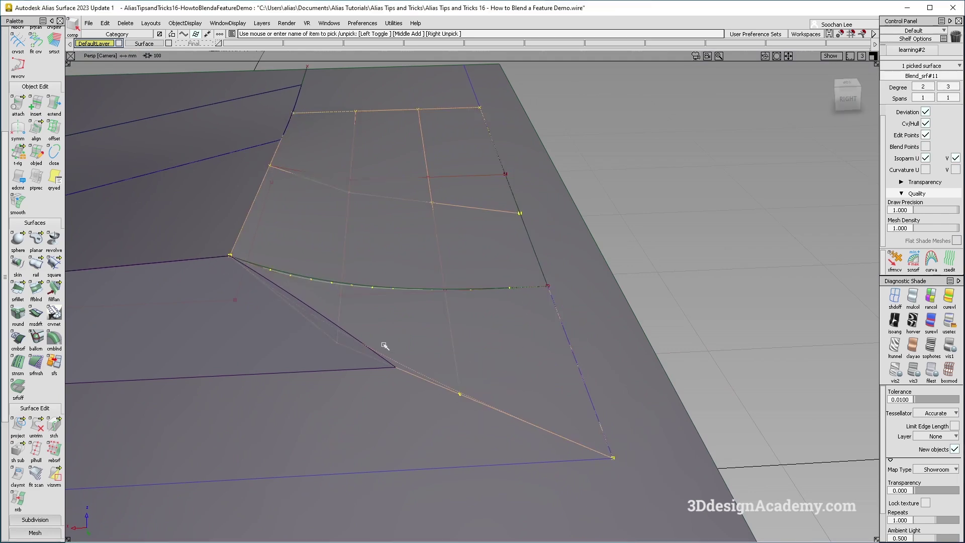
left_click_drag(364, 313, 313, 280, "alt+shift")
left_click_drag(422, 350, 359, 291, "alt+shift")
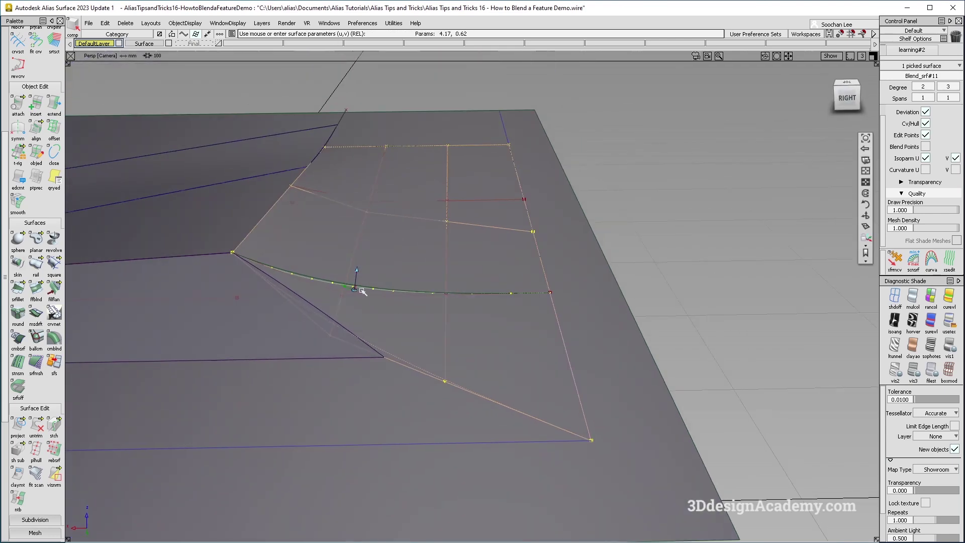
scroll(358, 292, "up", 3)
right_click_drag(332, 293, 279, 335, "alt+shift")
left_click_drag(279, 336, 233, 350, "alt+shift")
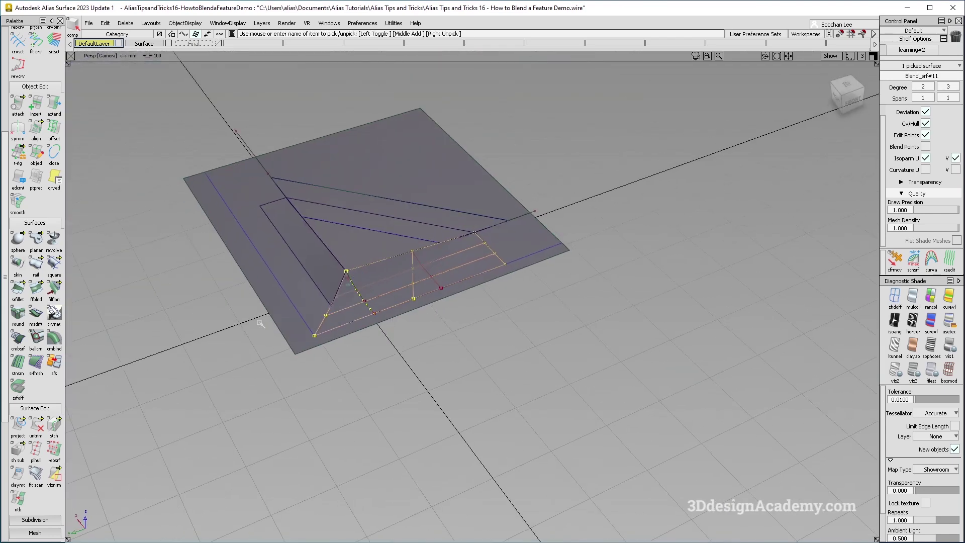
right_click_drag(353, 300, 435, 288, "alt+shift")
mouse_move(435, 288)
left_mouse_down("alt+shift")
mouse_move(471, 327)
mouse_move(420, 361)
left_mouse_up("alt+shift")
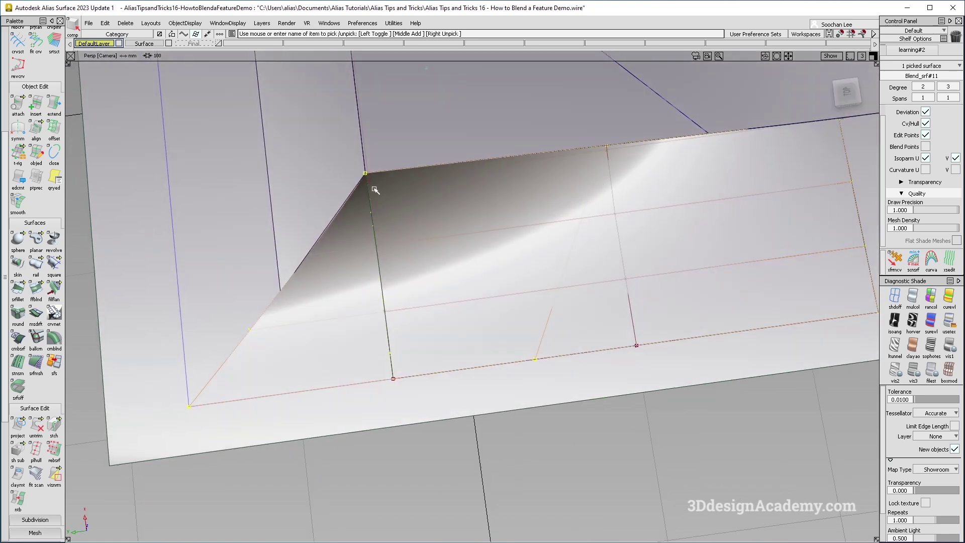
key("Delete")
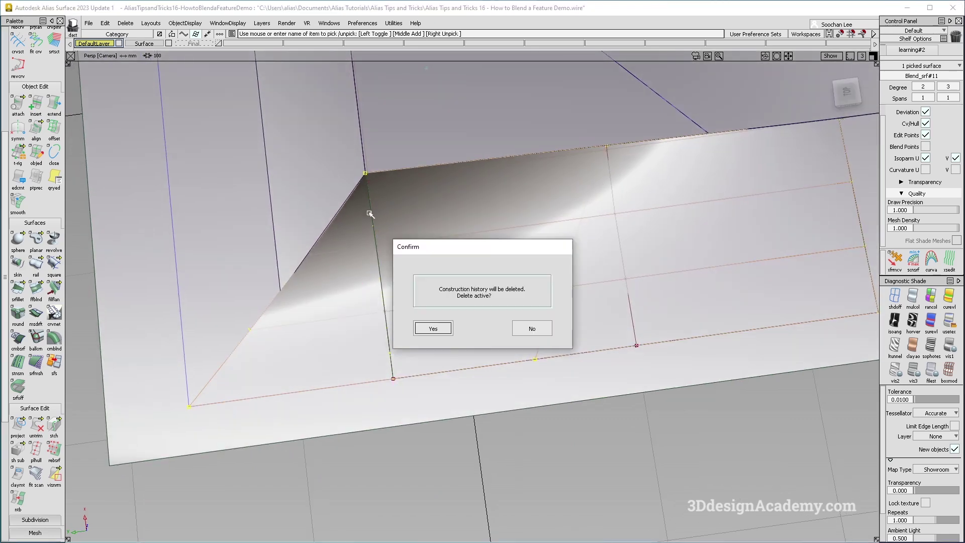
key("Return")
Delete the construction history of the remaining front blend surface
left_click_drag(342, 381, 383, 290, "alt+shift")
mouse_move(450, 238)
left_mouse_down("alt+shift")
mouse_move(393, 272)
mouse_move(528, 295)
mouse_move(491, 361)
mouse_move(502, 271)
mouse_move(657, 255)
left_mouse_up("alt+shift")
mouse_move(657, 255)
middle_mouse_down("alt+shift")
mouse_move(375, 289)
mouse_move(452, 293)
middle_mouse_up("alt+shift")
left_click_drag(452, 293, 424, 311, "alt+shift")
left_click_drag(586, 230, 440, 347, "ctrl+shift")
left_click(440, 348)
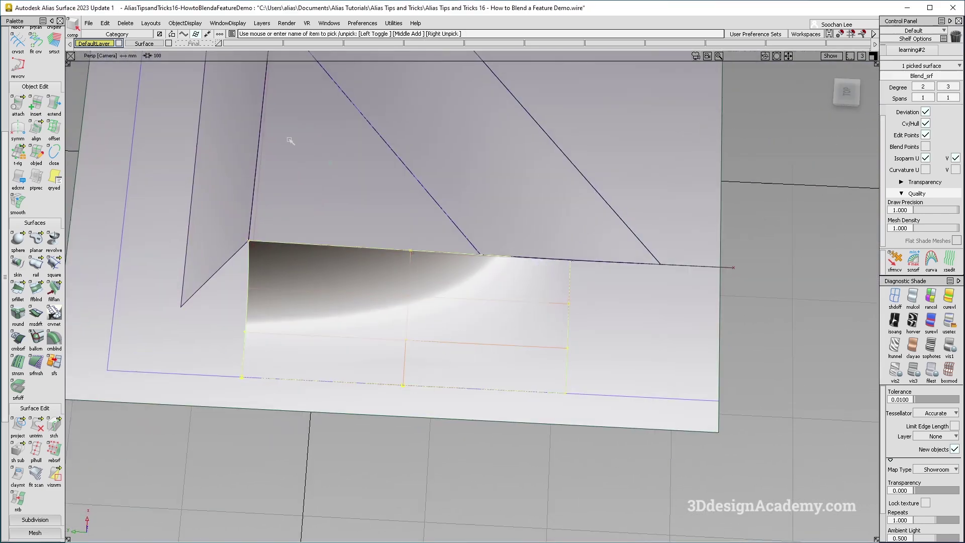
left_click(119, 24)
left_click(131, 49)
left_click(433, 328)
left_click(513, 265)
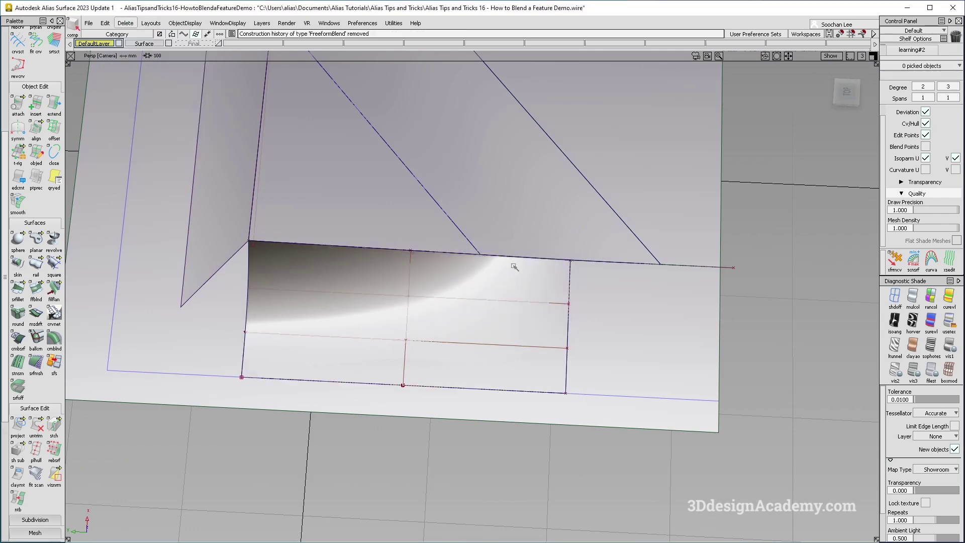
Turn off the CV and hull display of the front blend surface
left_click_drag(513, 266, 475, 244, "alt+shift")
left_click_drag(555, 202, 512, 259, "ctrl+shift")
left_click(513, 291)
right_click_drag(555, 249, 471, 318, "ctrl+shift")
left_click(513, 281)
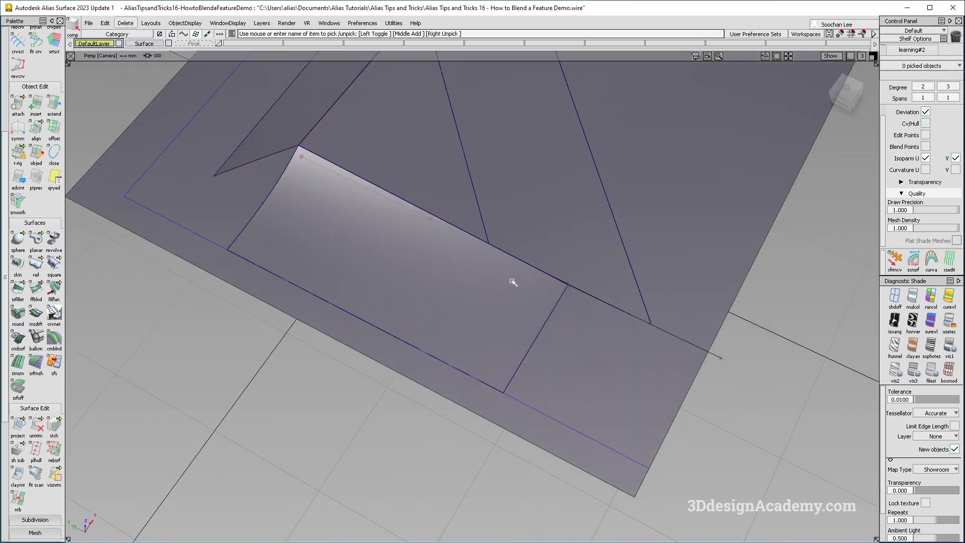
Trim the triangular top surface, keeping its inner triangular region
left_click_drag(512, 282, 494, 270, "alt+shift")
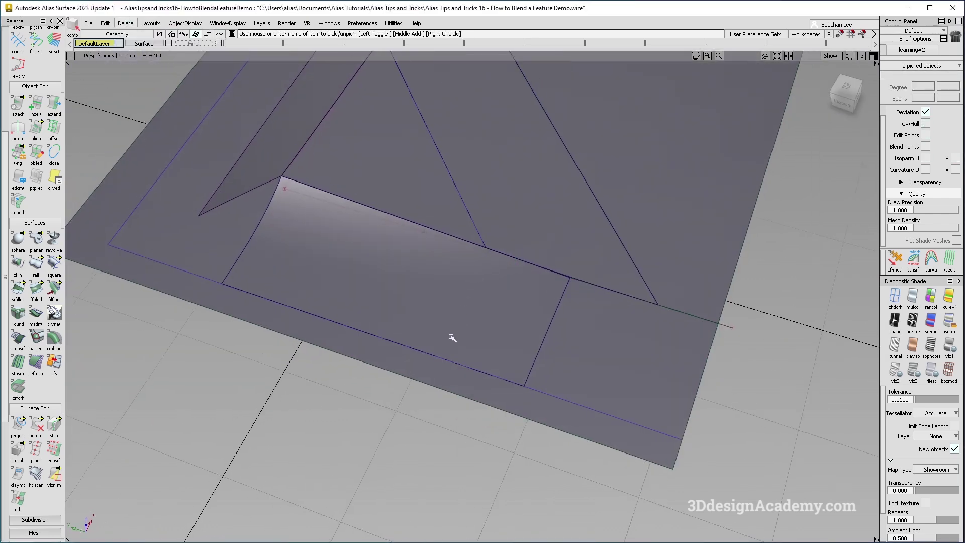
left_click_drag(594, 393, 514, 391, "alt+shift")
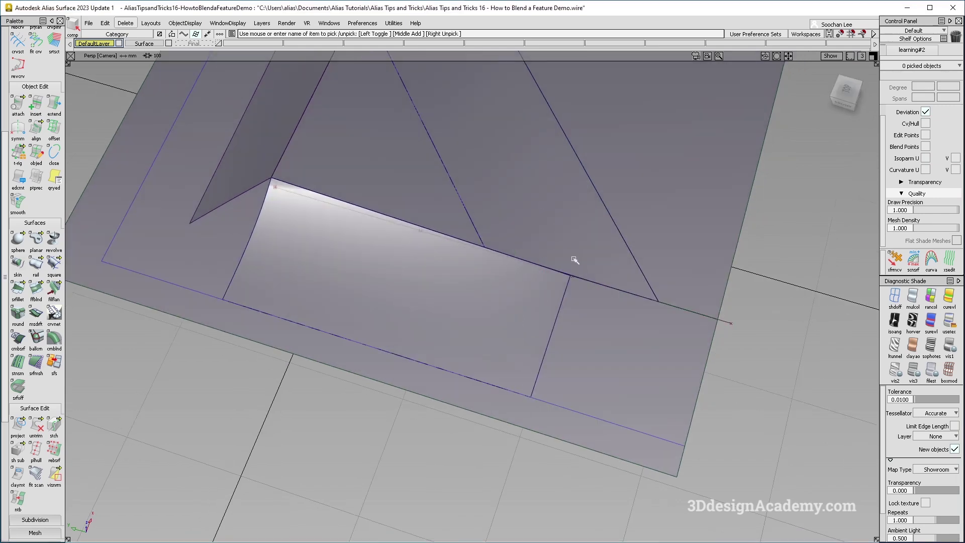
left_click(574, 233)
left_click_drag(424, 397, 434, 398, "alt+shift")
left_click(434, 398)
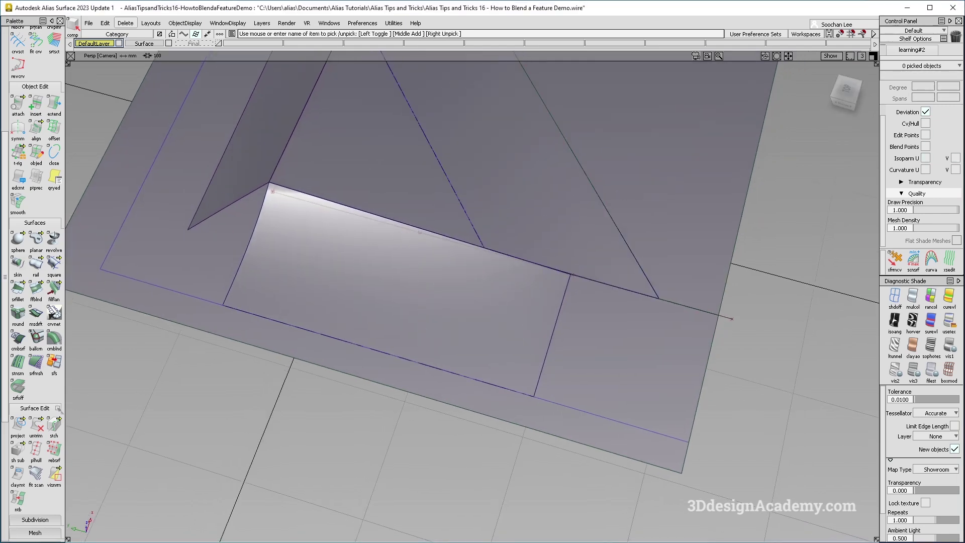
left_click(36, 426)
left_click(59, 430)
left_click(421, 186)
left_click(810, 525)
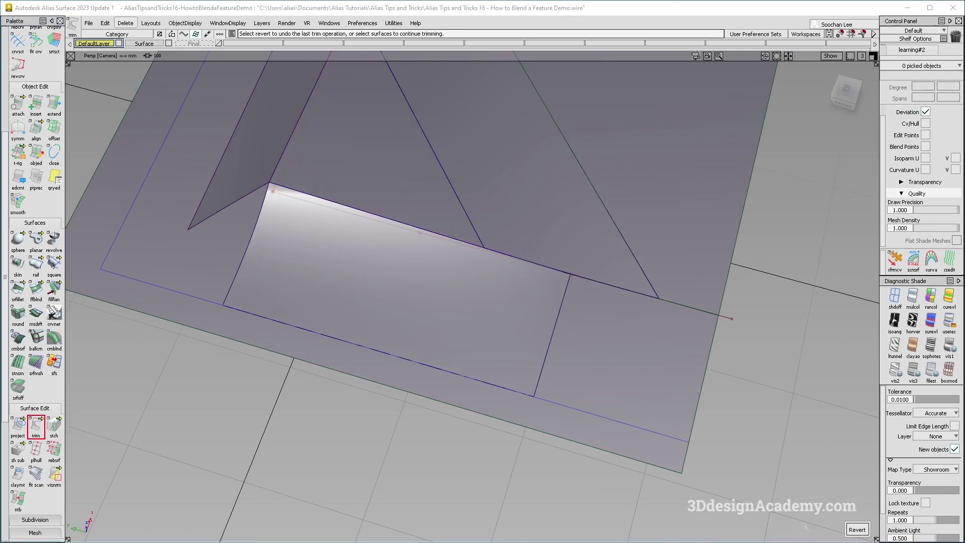
Draw two horizontal lines in the top view from the inner and outer corners of the triangular feature out past the offset curve
middle_click_drag(582, 292, 528, 269, "alt+shift")
left_click_drag(527, 269, 533, 291, "alt+shift")
right_click_drag(595, 396, 581, 313, "ctrl+shift")
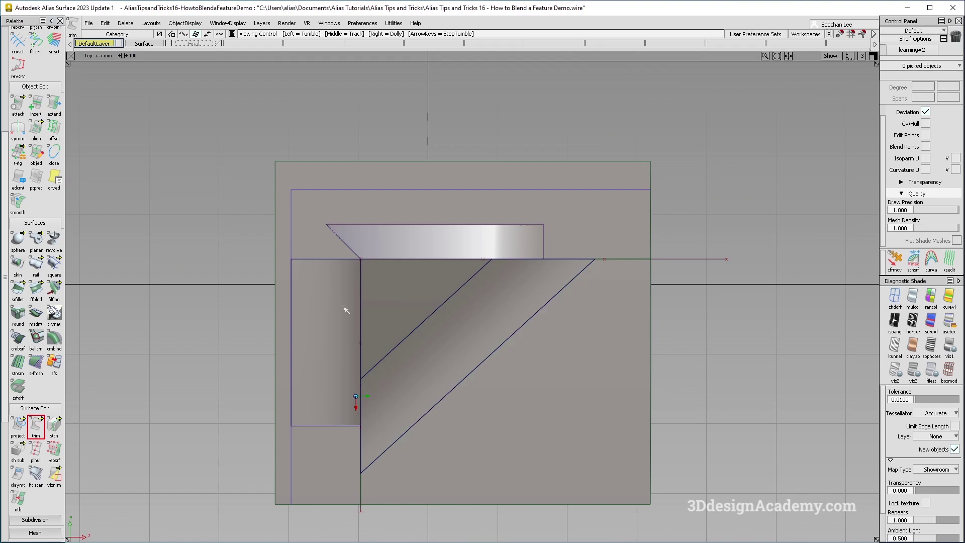
middle_click_drag(353, 351, 423, 271, "alt+shift")
right_click_drag(423, 270, 440, 246, "alt+shift")
scroll(33, 81, "up", 5)
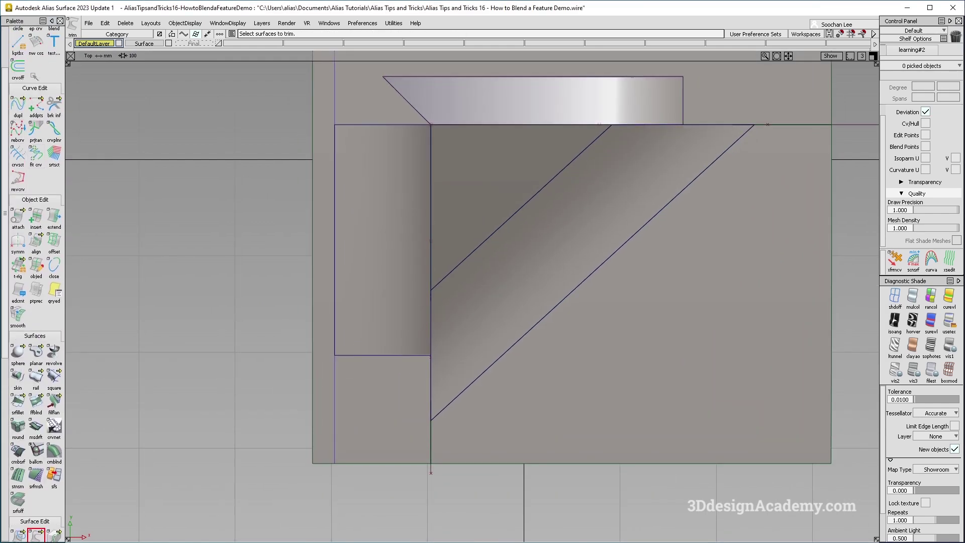
scroll(33, 81, "up", 2)
left_click(36, 65)
left_click(431, 290)
middle_click_drag(338, 305, 331, 307)
key("space")
left_click_drag(456, 400, 405, 443, "ctrl+alt")
left_click(331, 420)
Project the outer corner's line onto the base and the inner corner's line onto the front blend along Z
scroll(33, 302, "down", 1)
scroll(14, 474, "down", 4)
left_click(17, 468)
left_click(369, 406)
key("space")
left_click(392, 418)
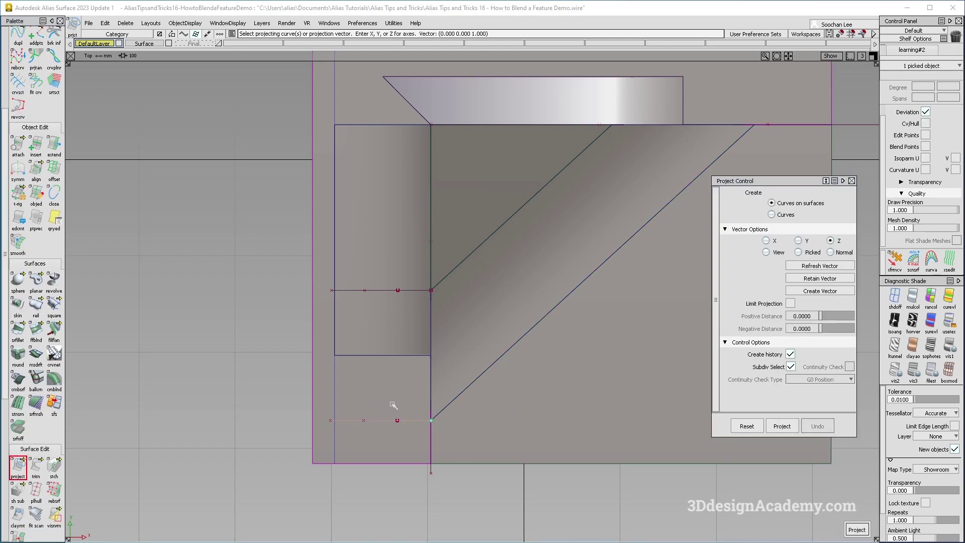
left_click(394, 291)
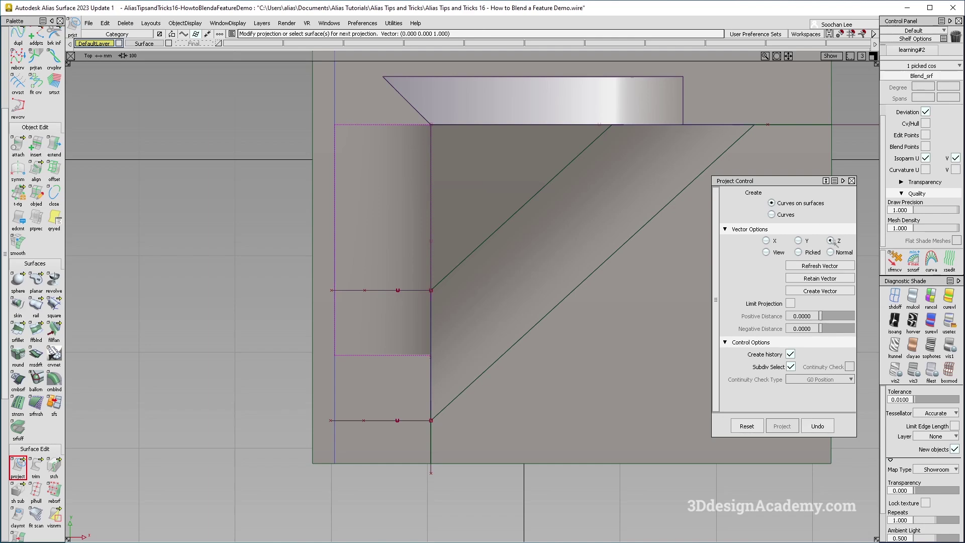
Remove the two drawn lines from the perspective view, leaving only their projected curves
key("F8")
left_click_drag(500, 335, 368, 213, "alt+shift")
left_click(403, 242)
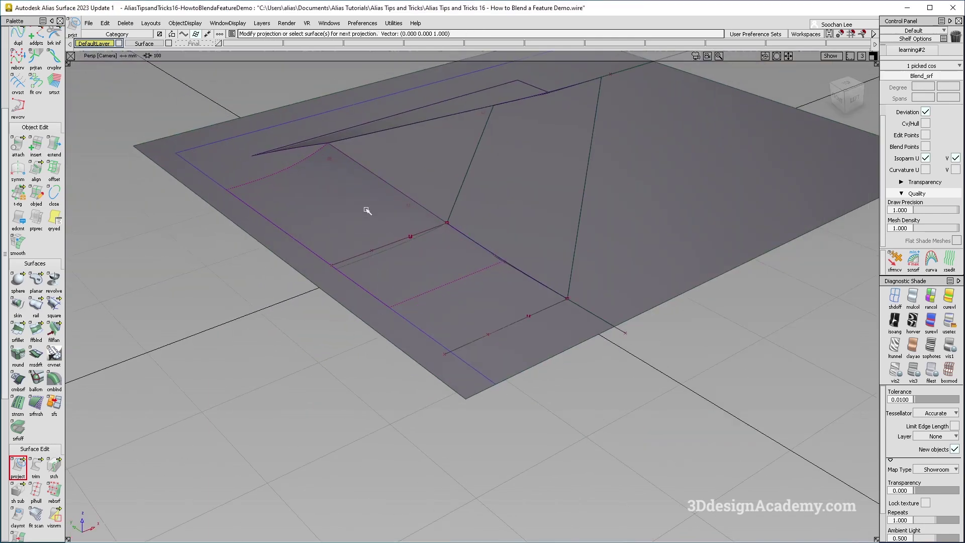
left_click_drag(490, 304, 517, 335, "alt+shift")
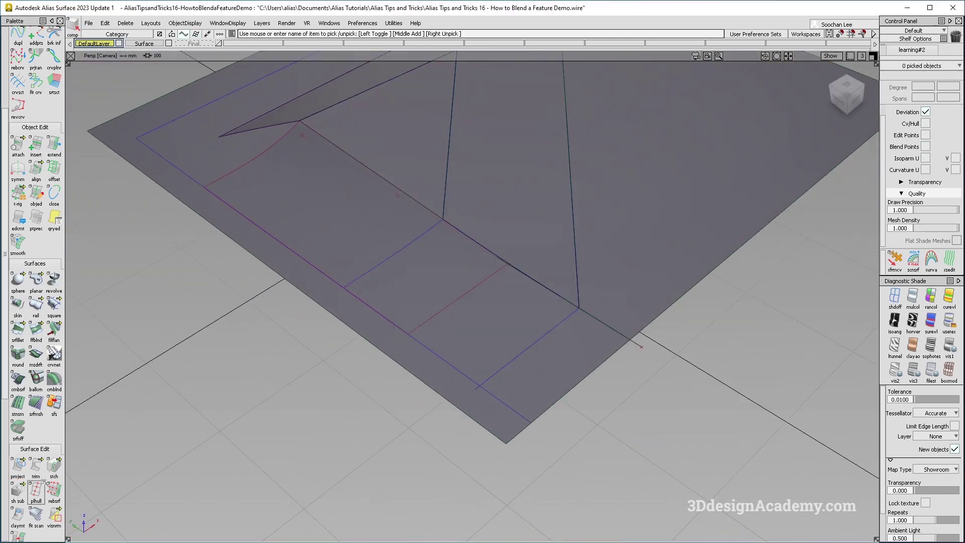
Trim the front blend at its projected curve and trim the base to keep the region outside the feature
left_click(36, 467)
left_click(359, 242)
left_click(573, 355)
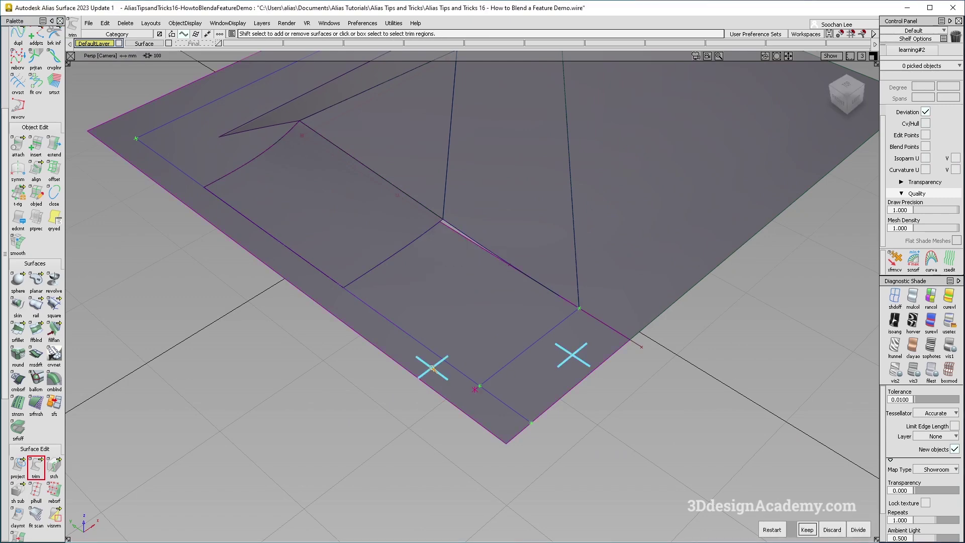
key("space")
Delete the leftover construction geometry along the front blend and the feature's edge
mouse_move(409, 317)
left_mouse_down("alt+shift")
mouse_move(468, 291)
mouse_move(482, 298)
mouse_move(477, 203)
left_mouse_up("alt+shift")
left_click_drag(477, 198, 548, 300, "ctrl+shift")
left_click_drag(547, 300, 465, 231)
left_click_drag(258, 144, 262, 147)
key("Delete")
key("Return")
Build a Square surface across the trimmed gap from the blend's end edge, the fillet edge and the two base edges
left_click_drag(524, 375, 512, 331, "alt+shift")
left_click_drag(460, 351, 421, 227, "ctrl+shift")
left_click(53, 306)
left_click(412, 280)
left_click_drag(494, 230, 500, 272)
left_click(592, 324)
left_click_drag(534, 375, 525, 353)
Set boundaries 1 and 3 of the square surface to G2 Curvature continuity
right_click_drag(459, 238, 523, 273, "alt+shift")
mouse_move(523, 273)
left_mouse_down("alt+shift")
mouse_move(482, 297)
mouse_move(438, 261)
left_mouse_up("alt+shift")
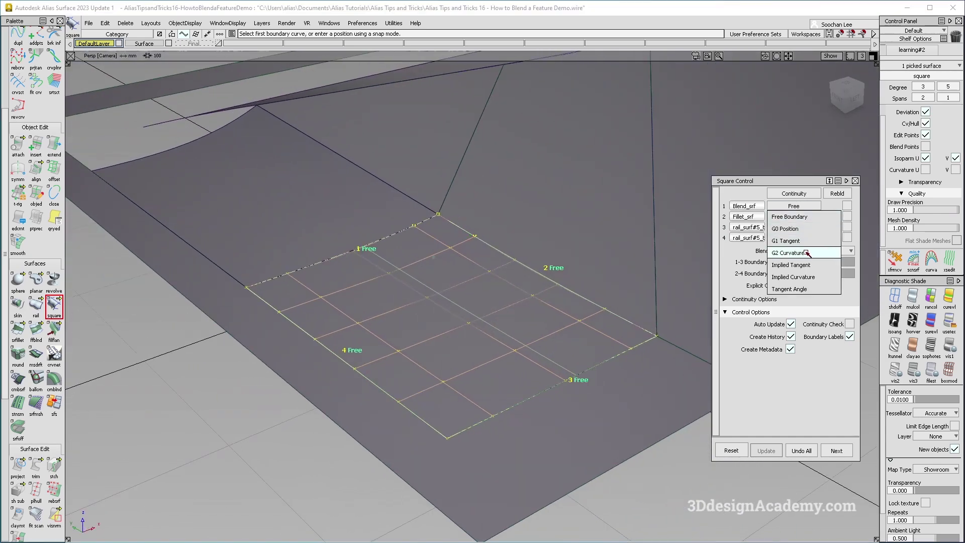
left_click(807, 253)
left_click(804, 229)
left_click(806, 273)
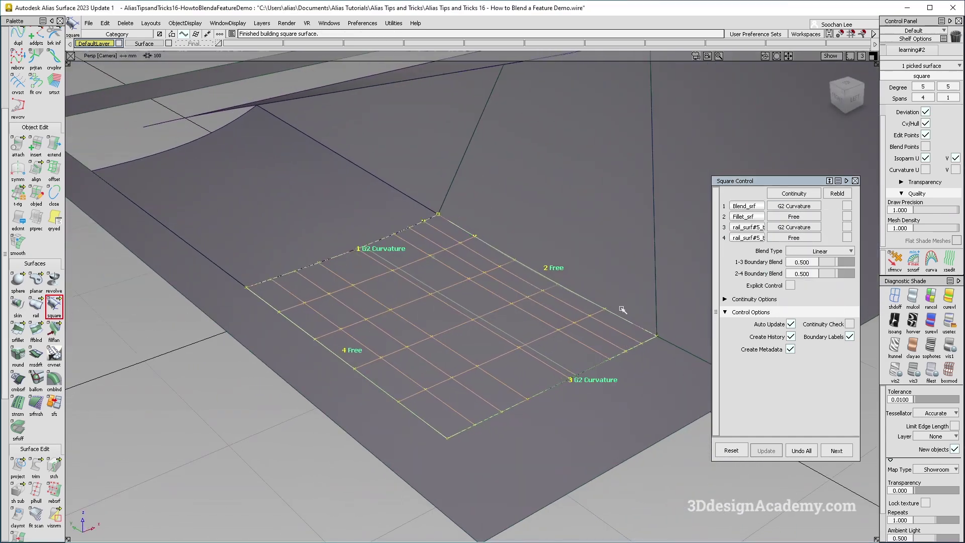
Set boundary 4 of the square surface to G2 Curvature continuity
left_click_drag(405, 297, 389, 360, "alt+shift")
left_click(799, 237)
left_click(804, 284)
Enable explicit control for the square surface and set both U degree and V degree to 5
left_click_drag(362, 310, 397, 347, "alt+shift")
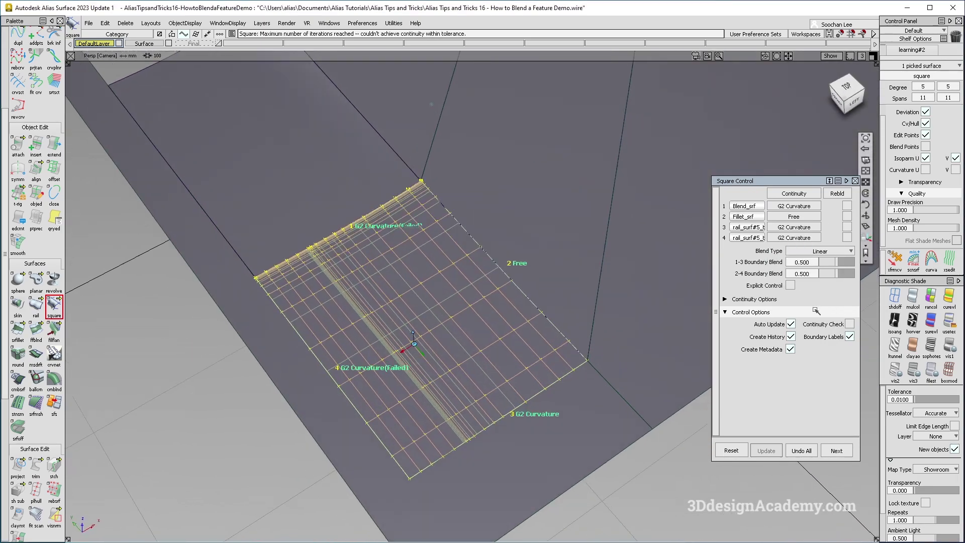
left_click_drag(608, 311, 610, 332, "alt+shift")
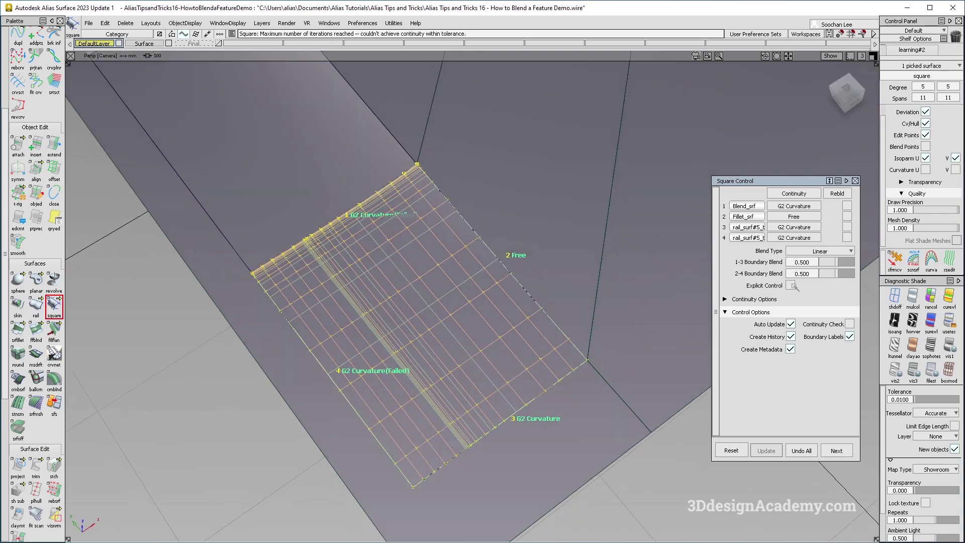
left_click(793, 285)
left_click_drag(445, 311, 494, 314, "alt+shift")
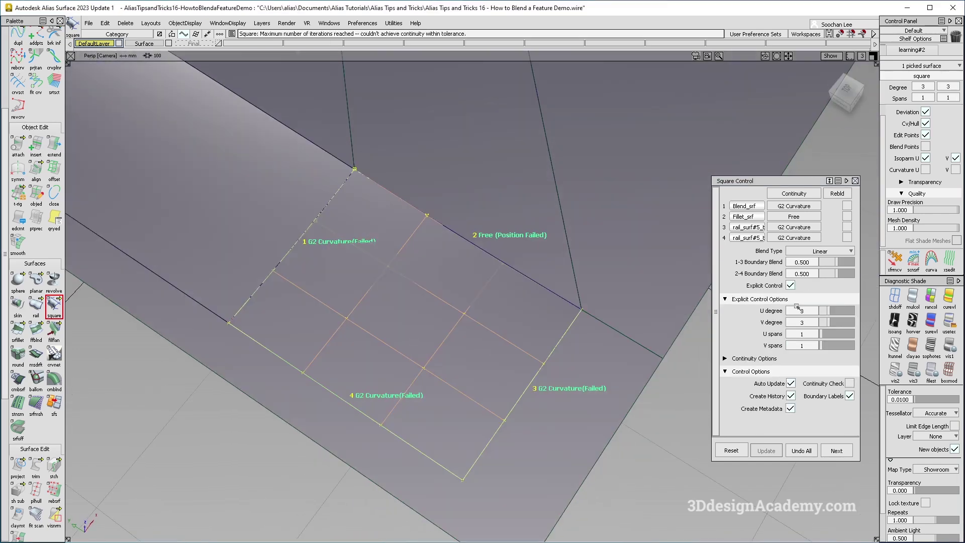
left_click(838, 312)
left_click(837, 321)
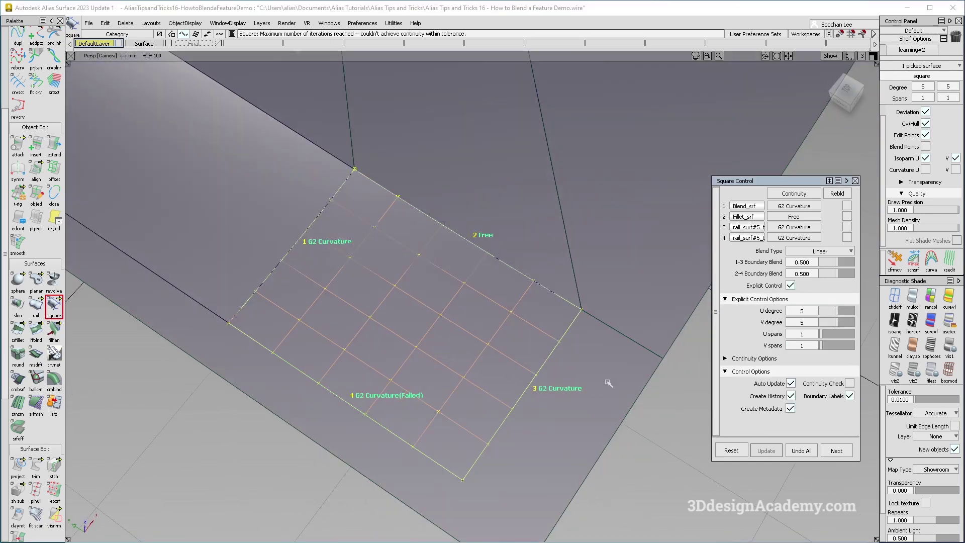
Check G2 surface continuity along boundaries 4, 1 and 3 of the square surface, with max labels and the comb shown
key("shift+alt")
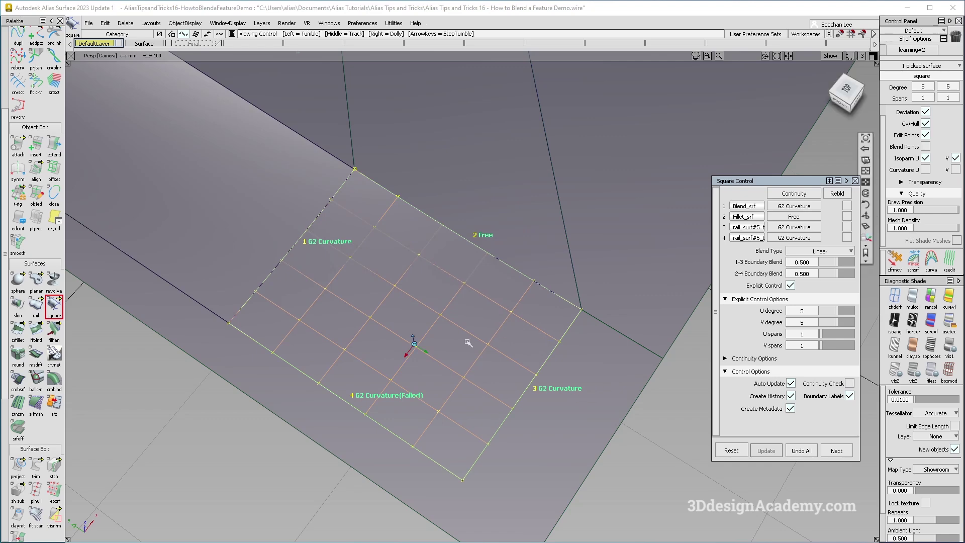
left_click_drag(398, 368, 358, 426, "alt+shift")
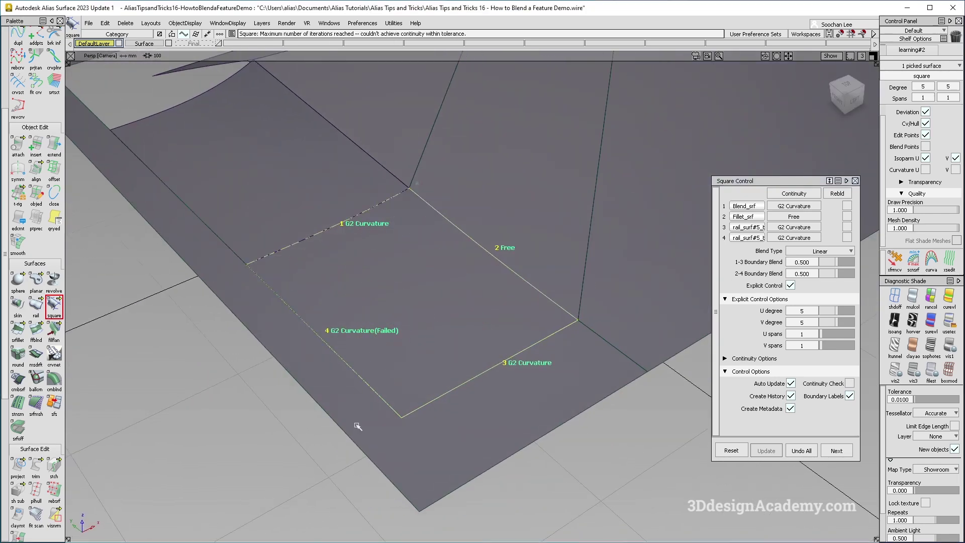
scroll(26, 461, "down", 6)
scroll(30, 452, "down", 3)
double_click(17, 460)
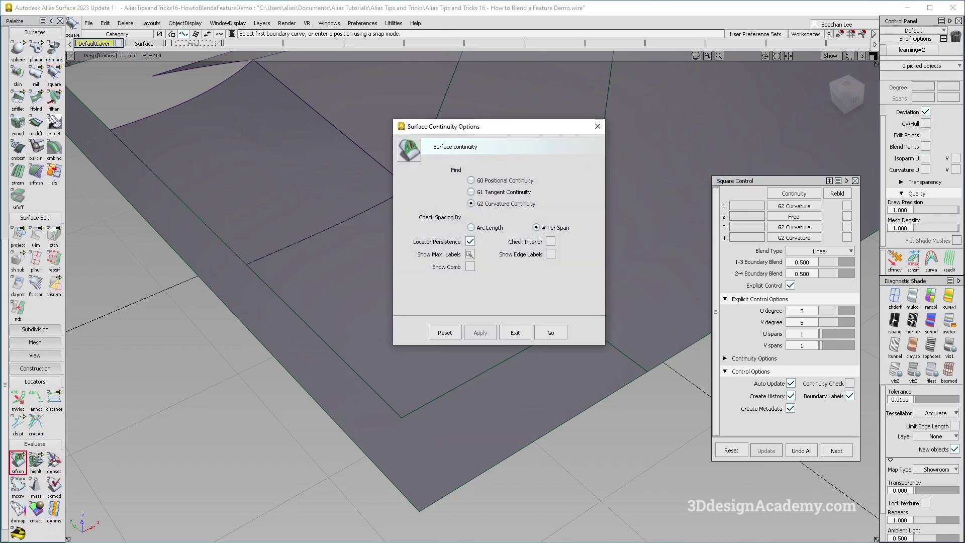
left_click(471, 267)
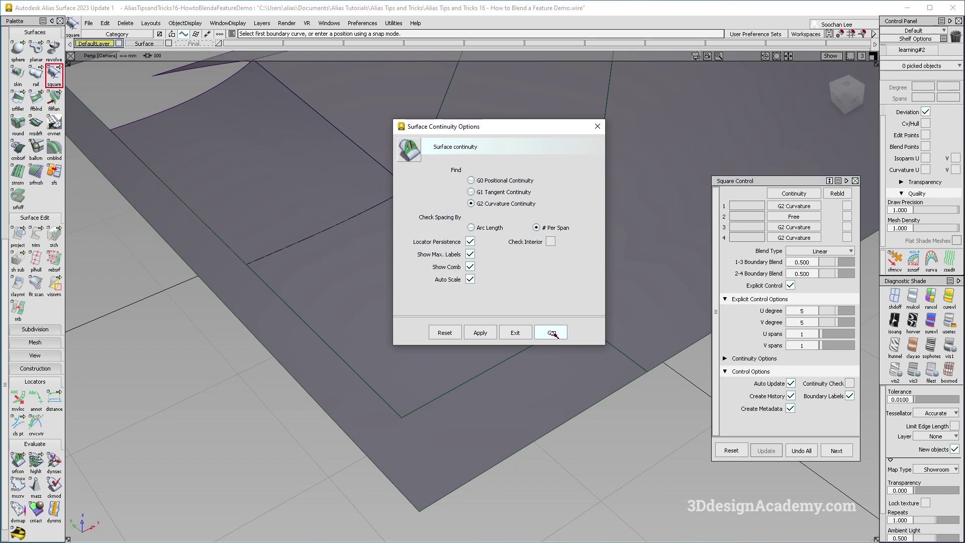
left_click(551, 333)
left_click(346, 365)
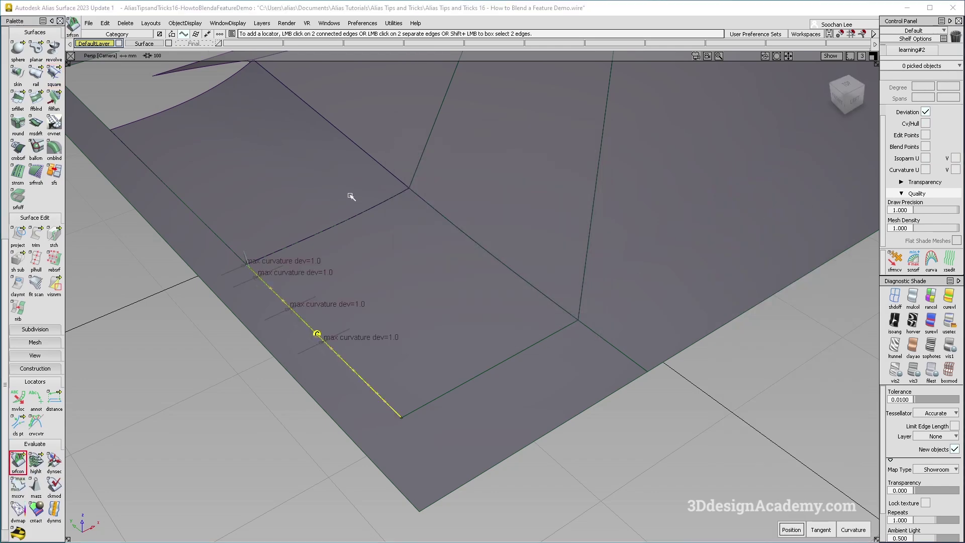
left_click(362, 216)
left_click(523, 351)
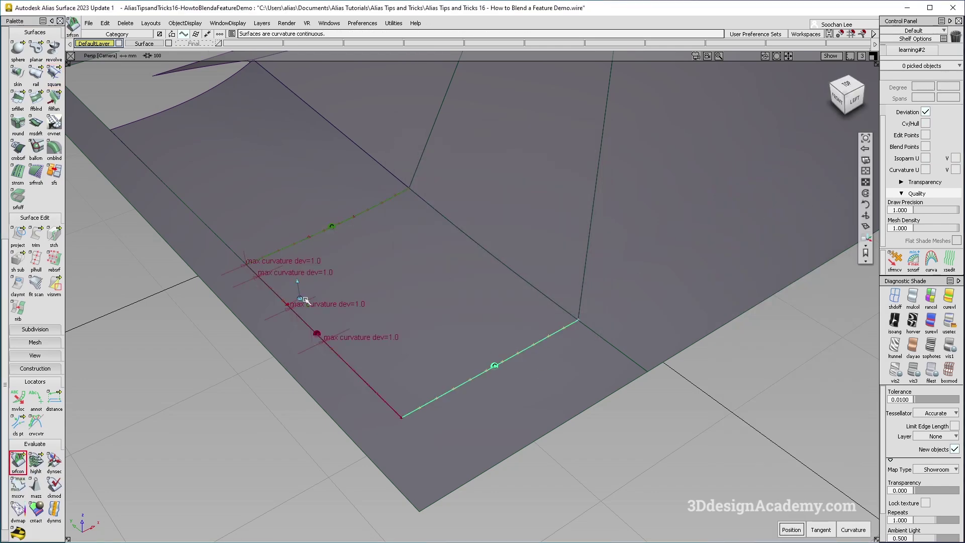
Switch off the diagnostic shading and examine the curvature deviation comb along the square surface's outer edge
right_click_drag(302, 299, 407, 305, "alt+shift")
left_click_drag(407, 305, 478, 286, "alt+shift")
left_click(863, 292)
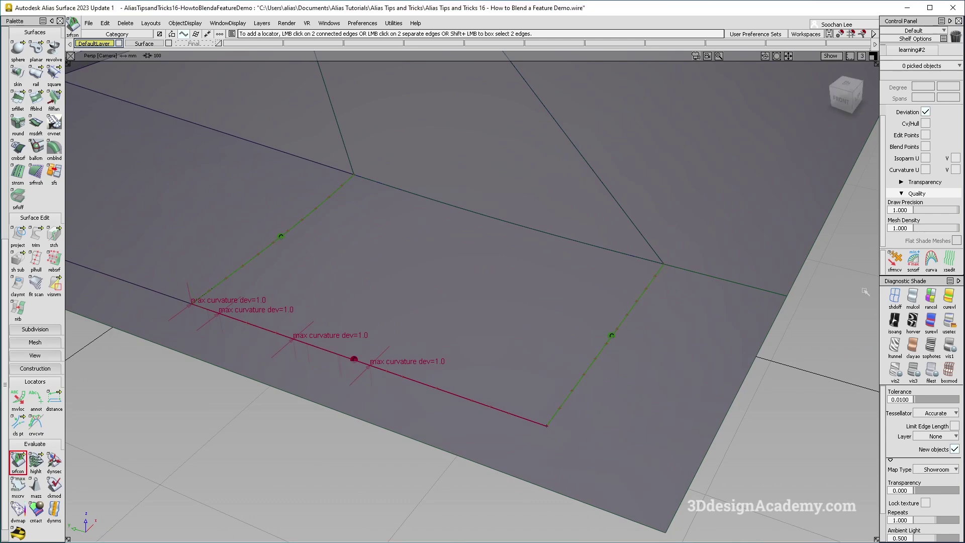
left_click(901, 303)
left_click_drag(364, 353, 283, 342, "alt+shift")
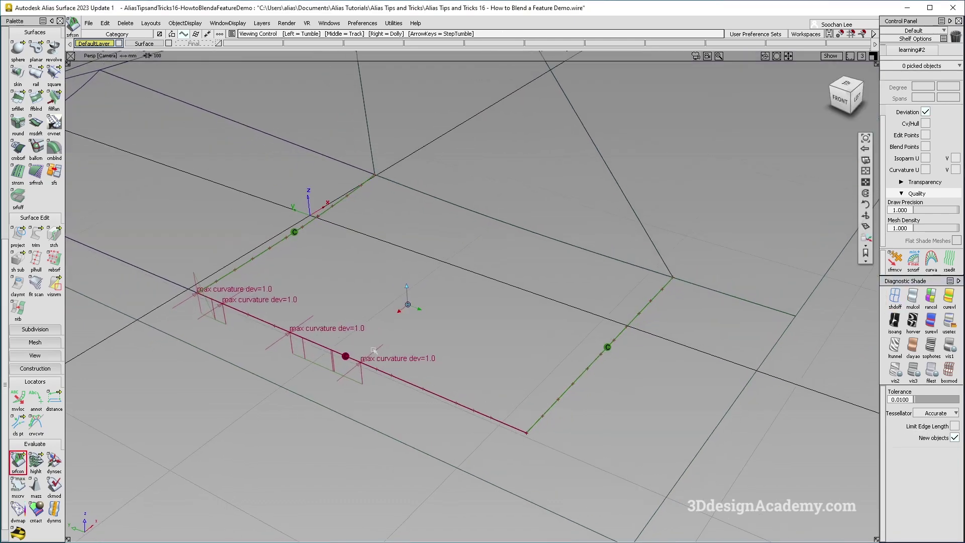
middle_click_drag(371, 360, 364, 315, "alt+shift")
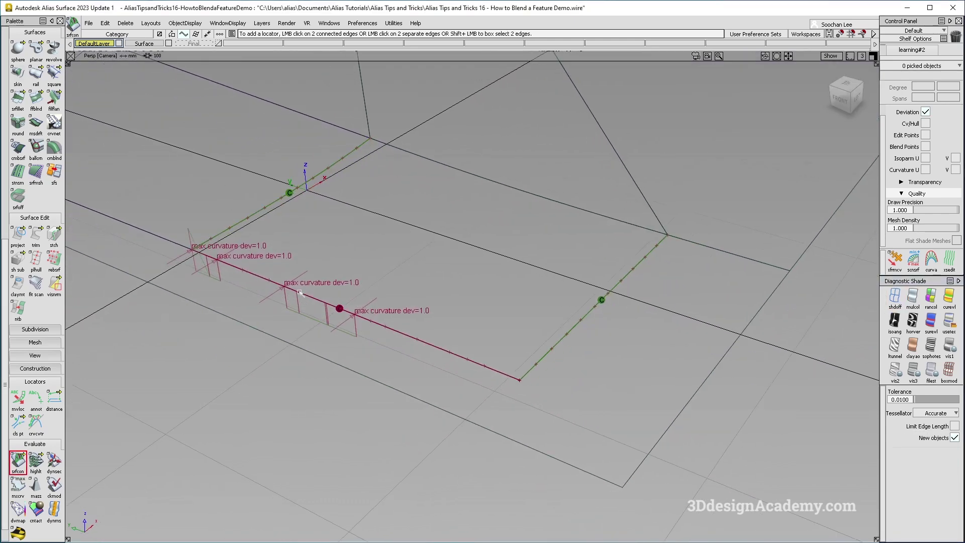
left_click_drag(394, 363, 338, 357, "alt+shift")
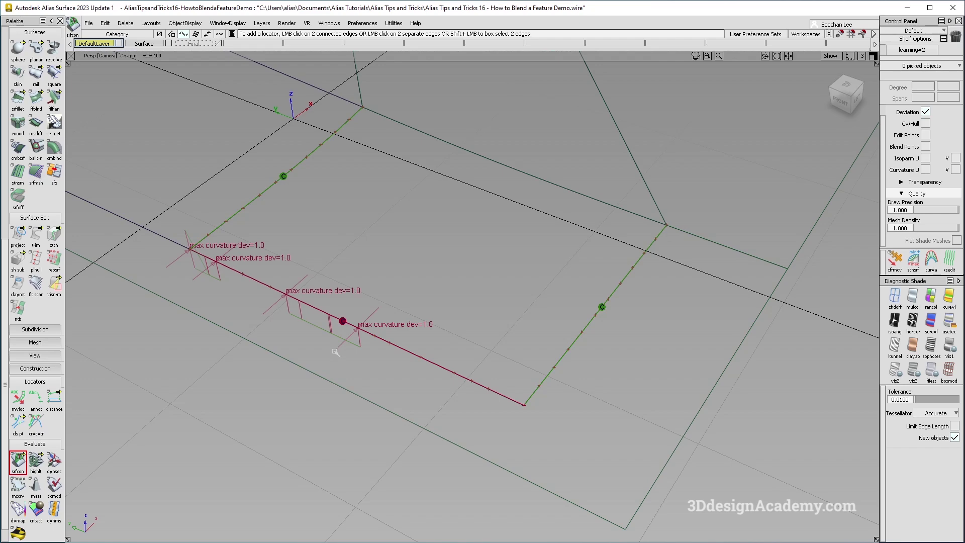
left_click(408, 370)
left_click_drag(435, 331, 232, 246, "ctrl+shift")
left_click(374, 379)
left_click_drag(324, 262, 456, 312, "alt+shift")
left_click_drag(227, 234, 326, 265, "alt+shift")
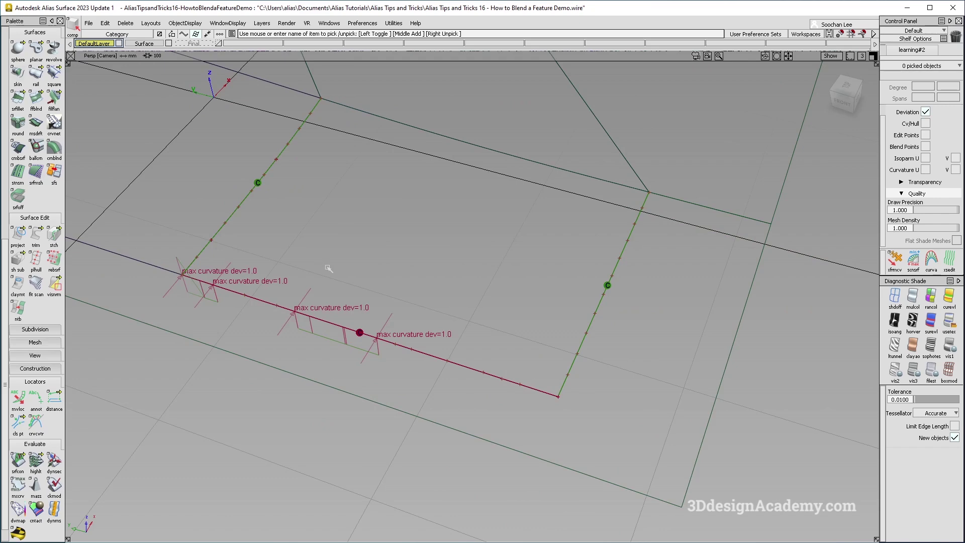
left_click_drag(356, 272, 303, 265, "alt+shift")
Align the square surface's outer edge to the base's trimmed edge with G2 continuity and Partial enabled, accepting the removal of its history
scroll(31, 144, "up", 3)
scroll(36, 211, "up", 2)
double_click(36, 103)
left_click(772, 213)
left_click_drag(410, 302, 339, 279, "alt+shift")
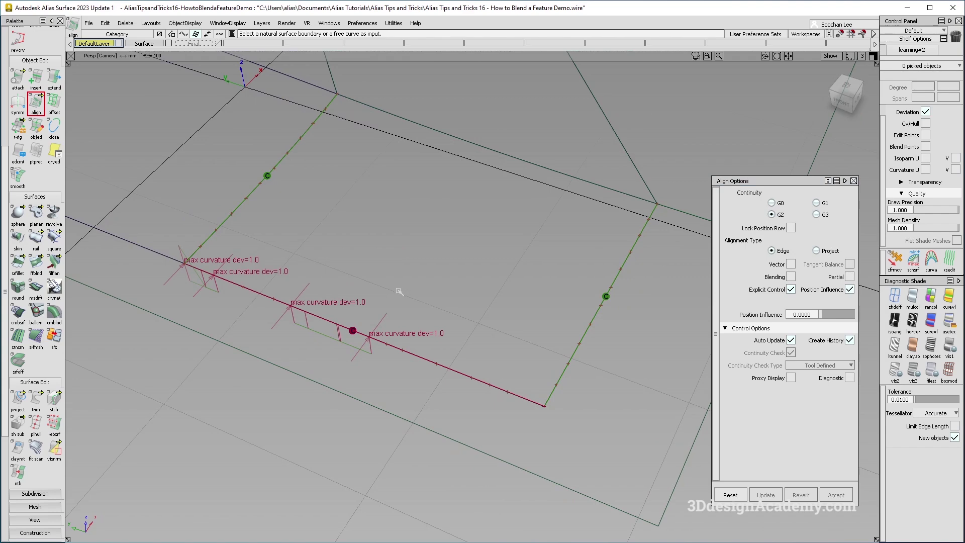
left_click_drag(399, 292, 342, 275, "alt+shift")
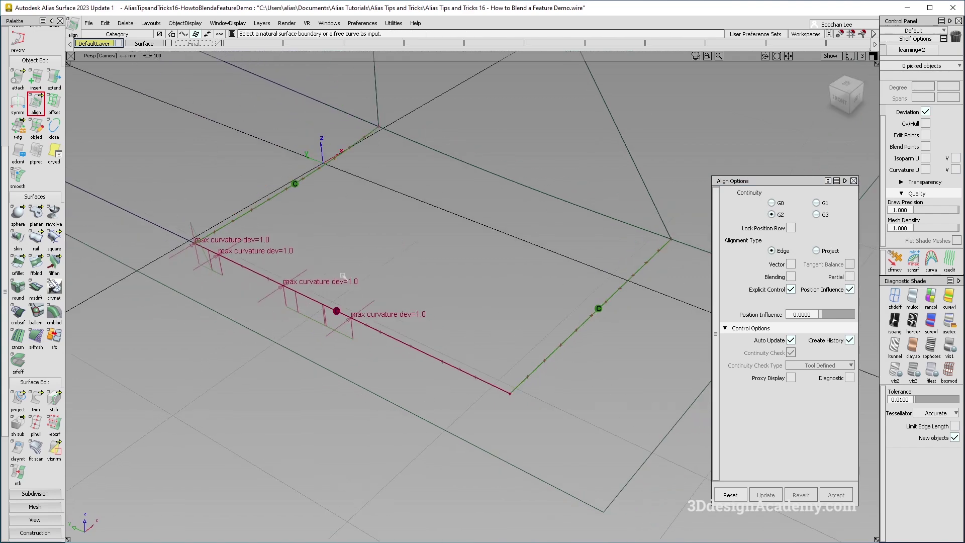
left_click(314, 300)
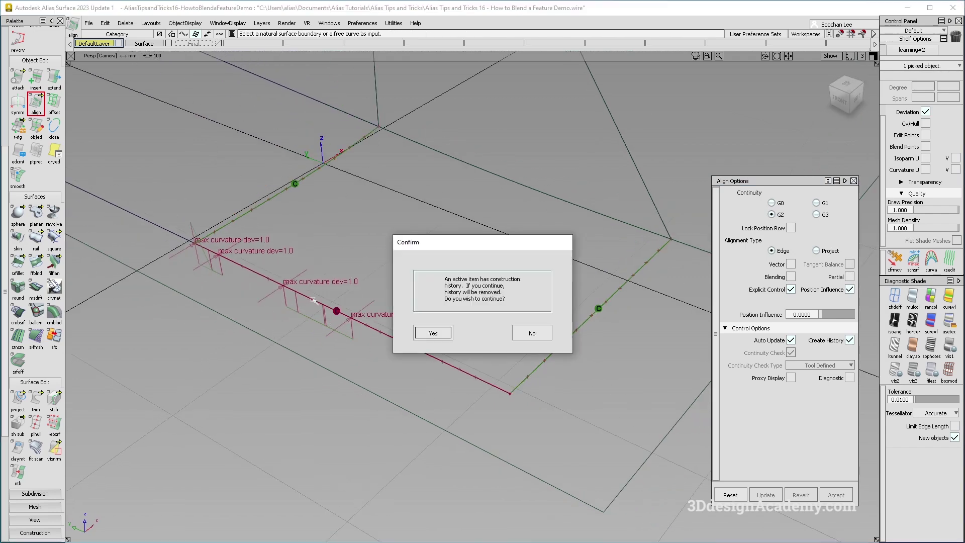
key("Return")
left_click(314, 300)
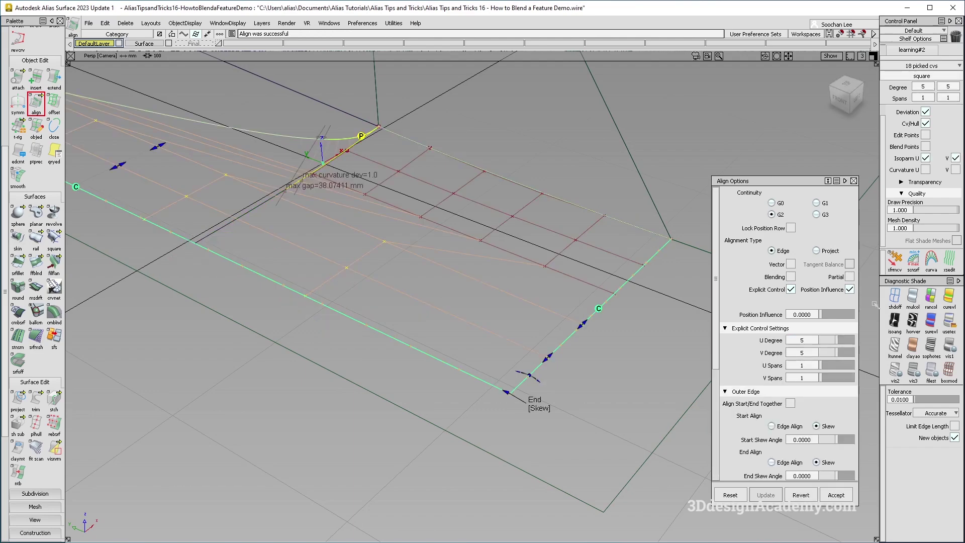
left_click(850, 276)
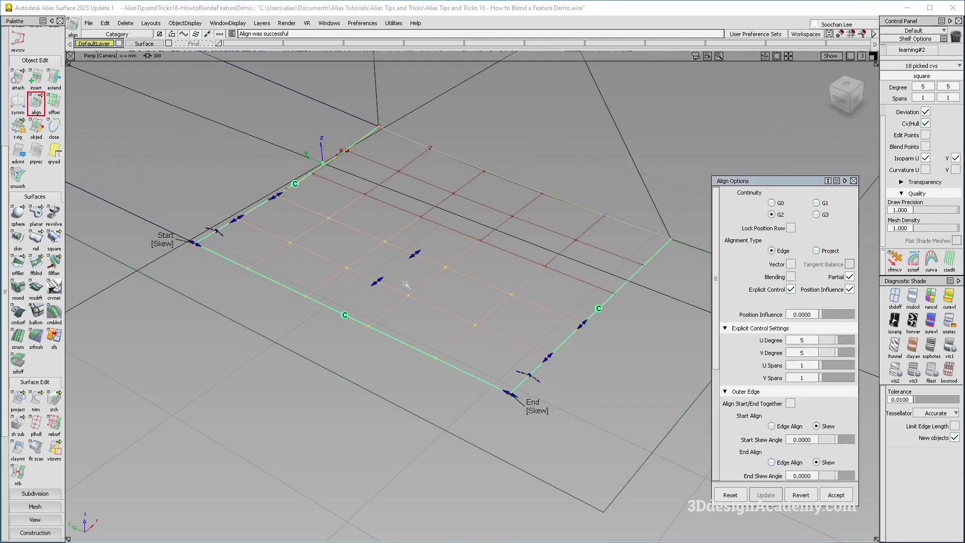
Delete the construction history of all the surfaces and clear the selection
right_click_drag(406, 285, 381, 281, "alt+shift")
left_click_drag(381, 281, 440, 361, "alt+shift")
right_click_drag(383, 282, 437, 342, "alt+shift")
left_click_drag(436, 343, 442, 296, "ctrl+shift")
right_click_drag(450, 263, 389, 284, "alt+shift")
left_click_drag(390, 283, 290, 247, "alt+shift")
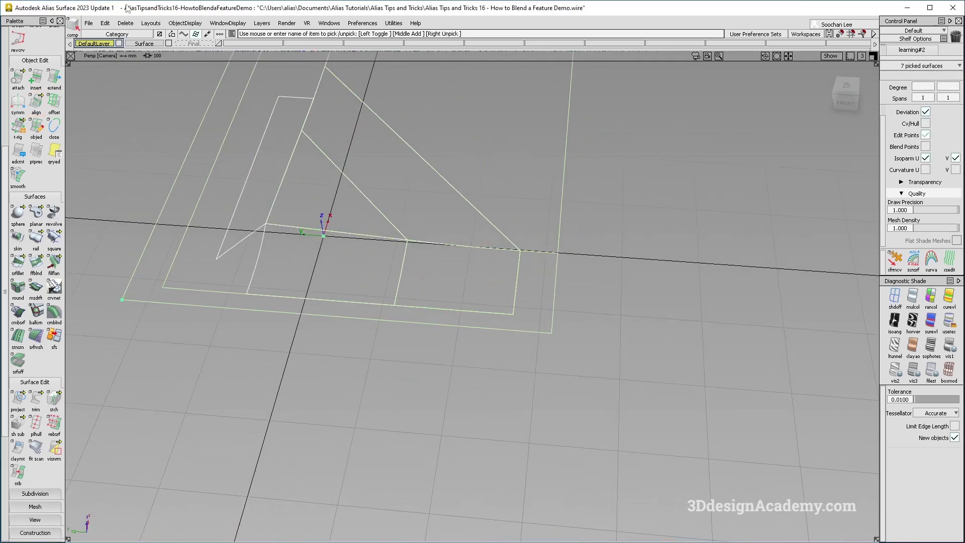
left_click(125, 24)
left_click(133, 48)
left_click_drag(336, 249, 342, 320, "ctrl+shift")
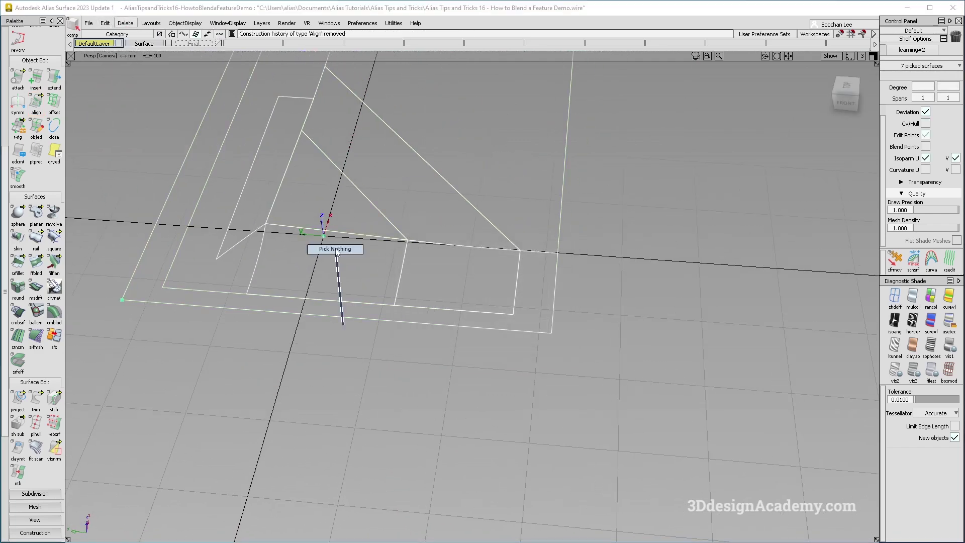
Apply multi-color diagnostic shading and untrim the base surface surrounding the feature
middle_click_drag(373, 250, 440, 260, "alt+shift")
left_click_drag(440, 259, 463, 298, "alt+shift")
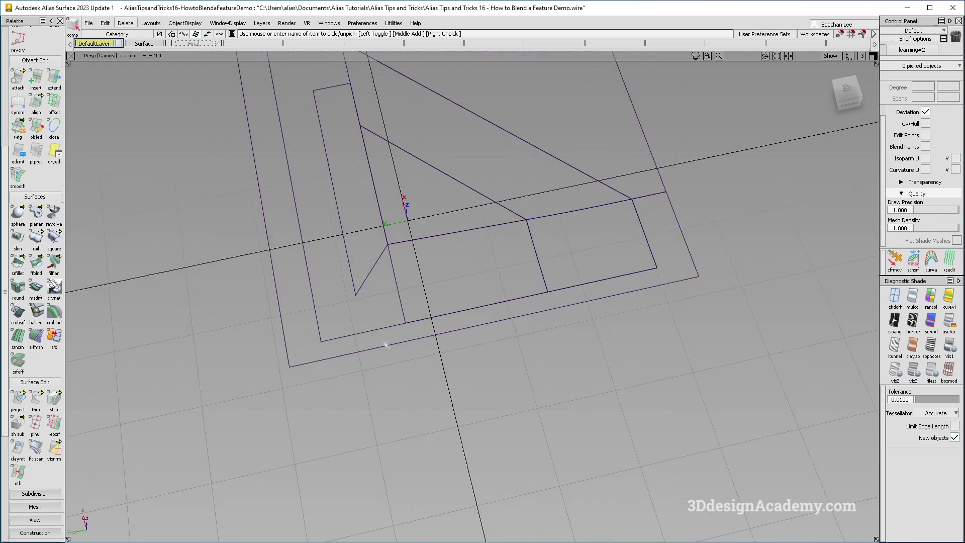
left_click(913, 297)
middle_click_drag(342, 216, 419, 260, "alt+shift")
left_click_drag(419, 259, 423, 295, "alt+shift")
left_click_drag(456, 161, 391, 297, "ctrl+shift")
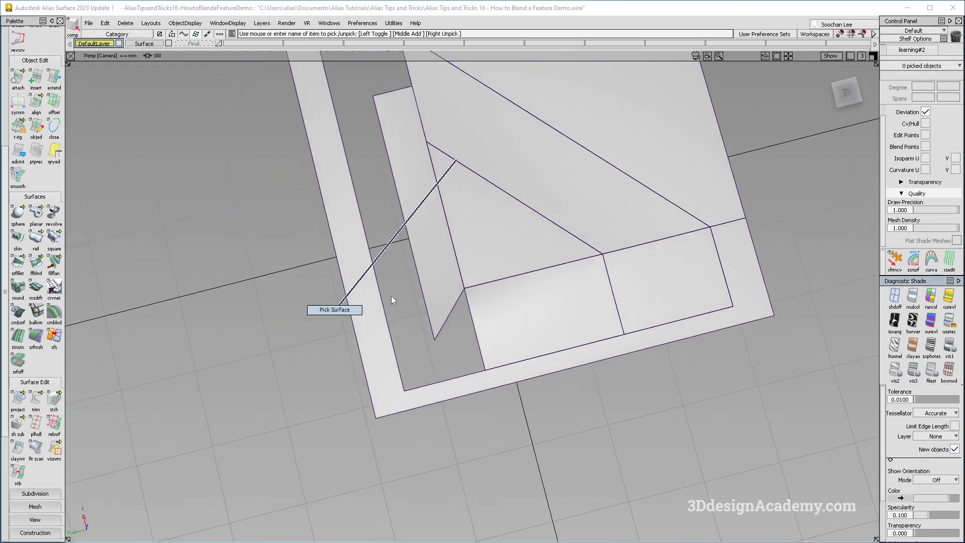
left_click(376, 327)
left_click_drag(347, 335, 316, 299, "alt+shift")
left_click_drag(36, 400, 74, 406)
left_click_drag(555, 302, 528, 315, "alt+shift")
Create a new layer and delete the old blend surface along the feature's other side
left_click_drag(452, 214, 483, 239, "ctrl+shift")
left_click(442, 233, "ctrl+shift")
left_click(260, 24)
left_click(258, 33)
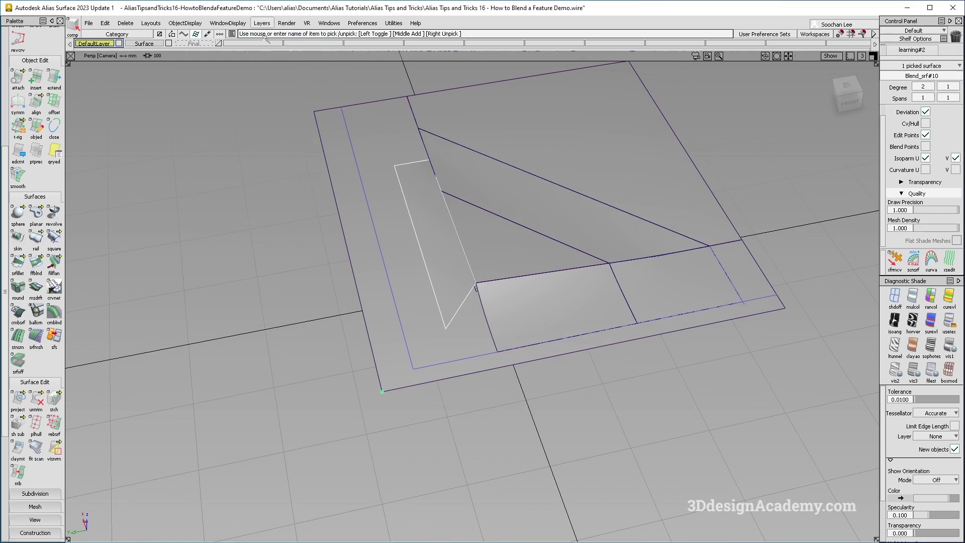
left_click(252, 45)
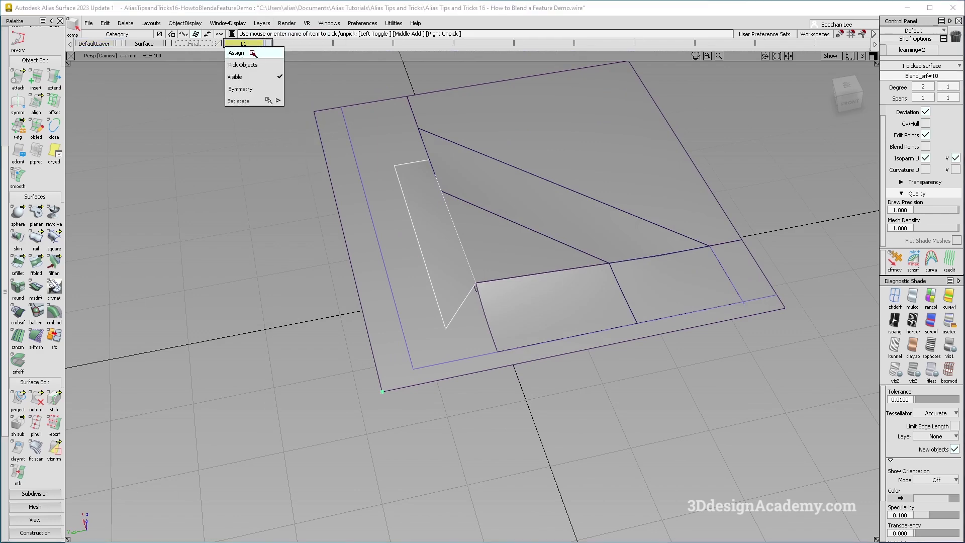
left_click(307, 298)
key("Delete")
key("Return")
Build a freeform blend from the base curve to the feature's bottom edges with G2 Curvature on side 1, G0 Position on side 2 and Start flow Default
left_click_drag(280, 285, 307, 246, "alt+shift")
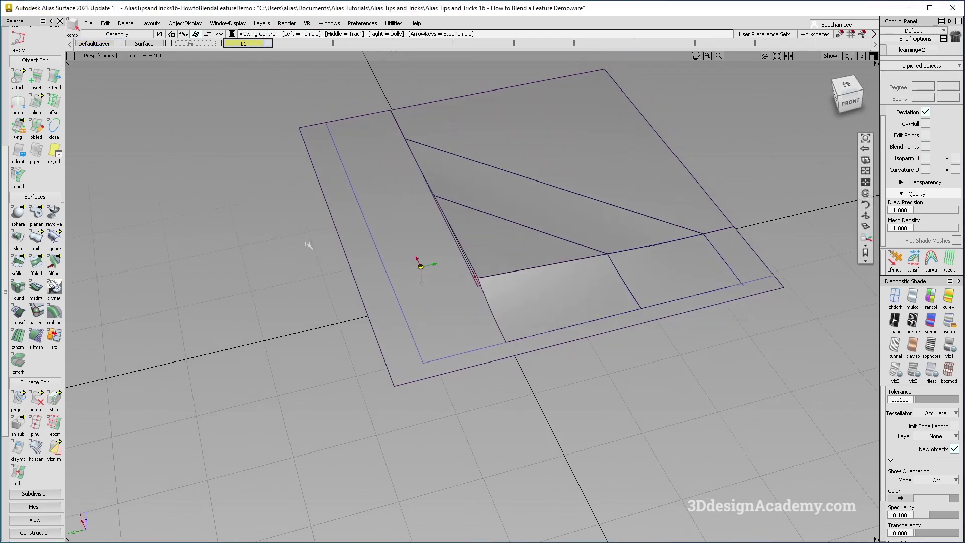
left_click_drag(231, 230, 301, 251, "alt+shift")
left_click_drag(379, 338, 375, 221, "ctrl+shift")
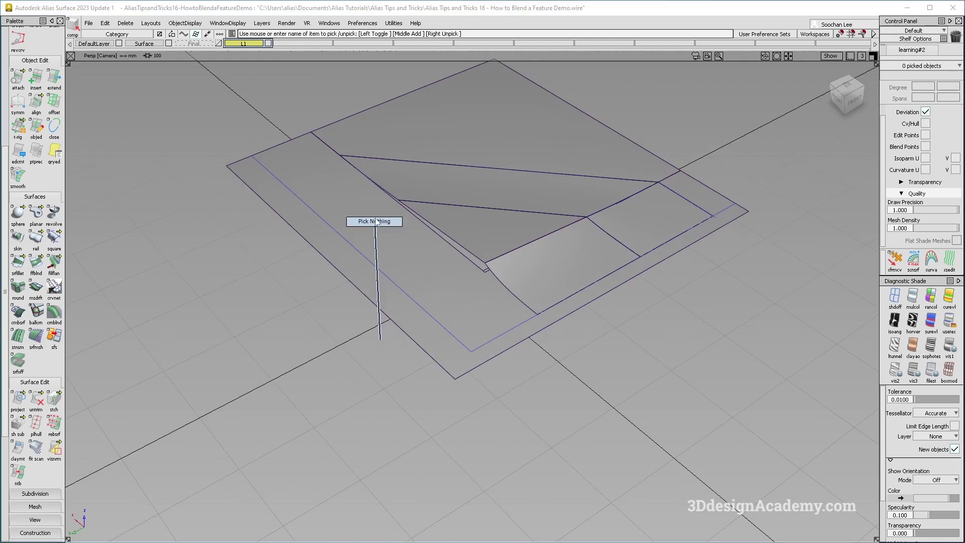
left_click(439, 209, "alt+shift")
right_click_drag(439, 209, 463, 221, "alt+shift")
mouse_move(462, 221)
left_mouse_down("alt+shift")
mouse_move(485, 232)
mouse_move(468, 235)
left_mouse_up("alt+shift")
right_click_drag(407, 227, 367, 221, "alt+shift")
left_click_drag(367, 221, 382, 202, "alt+shift")
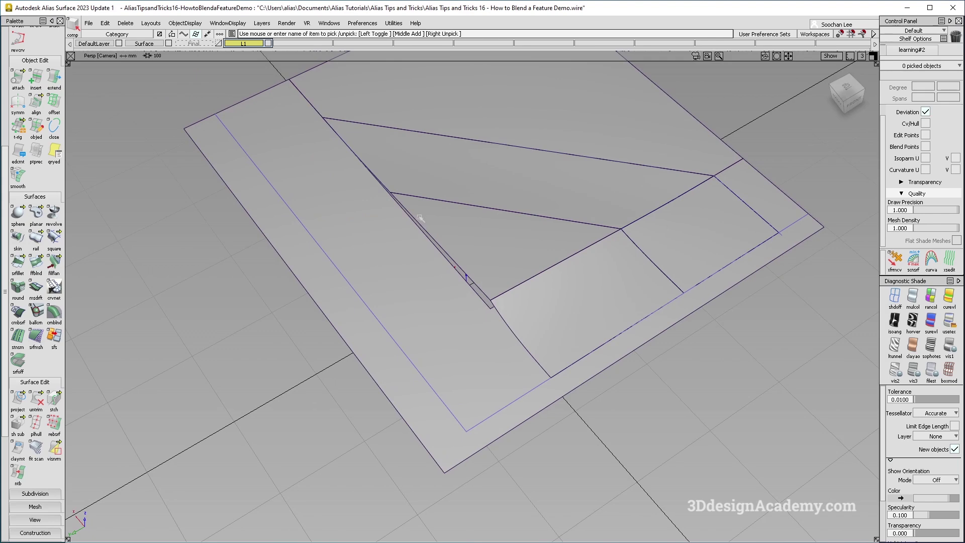
left_click(36, 263)
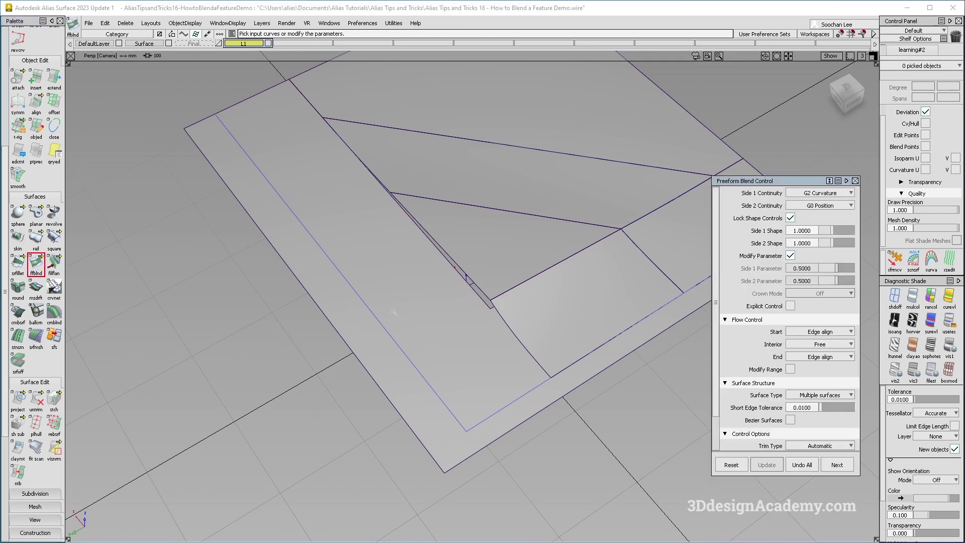
left_click(315, 239)
left_click(457, 264)
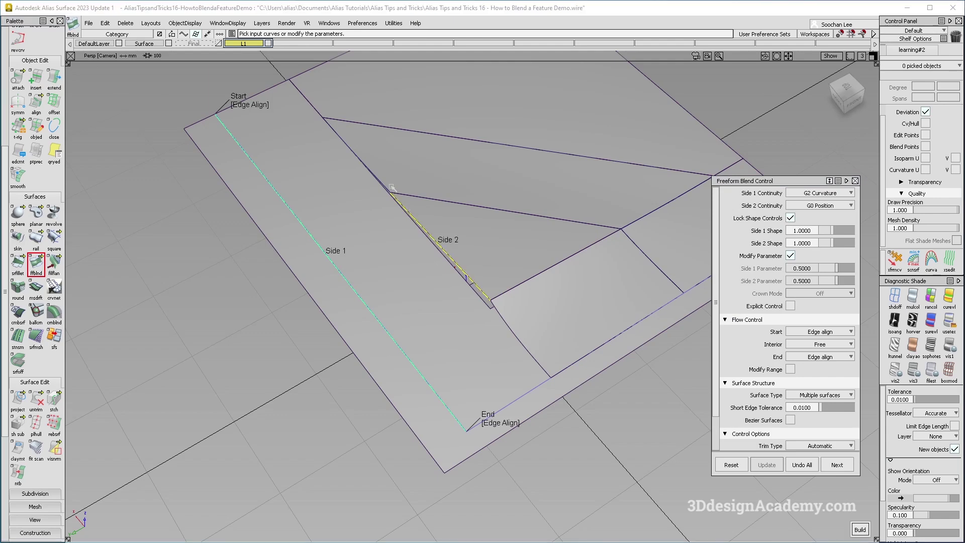
left_click_drag(361, 191, 347, 185, "alt+shift")
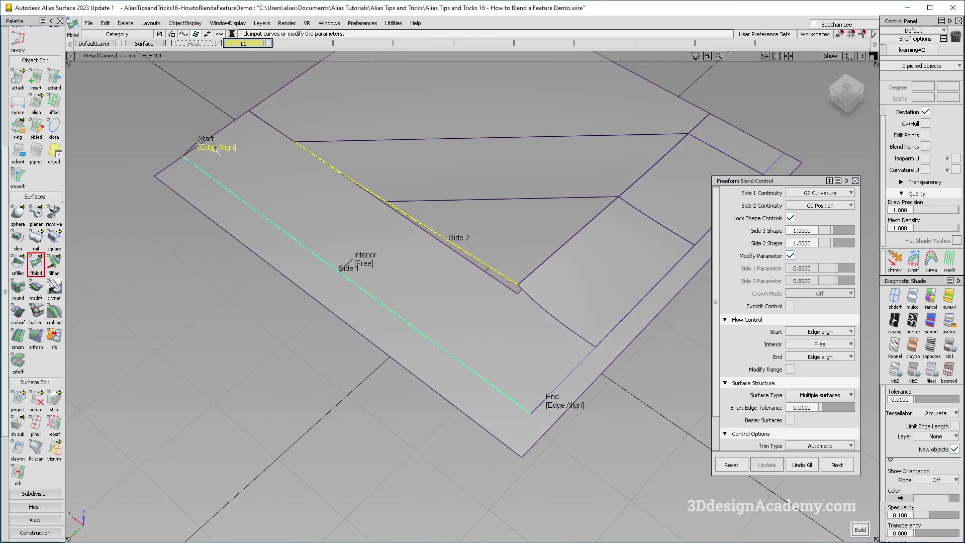
key("space")
middle_click_drag(439, 211, 426, 183, "alt+shift")
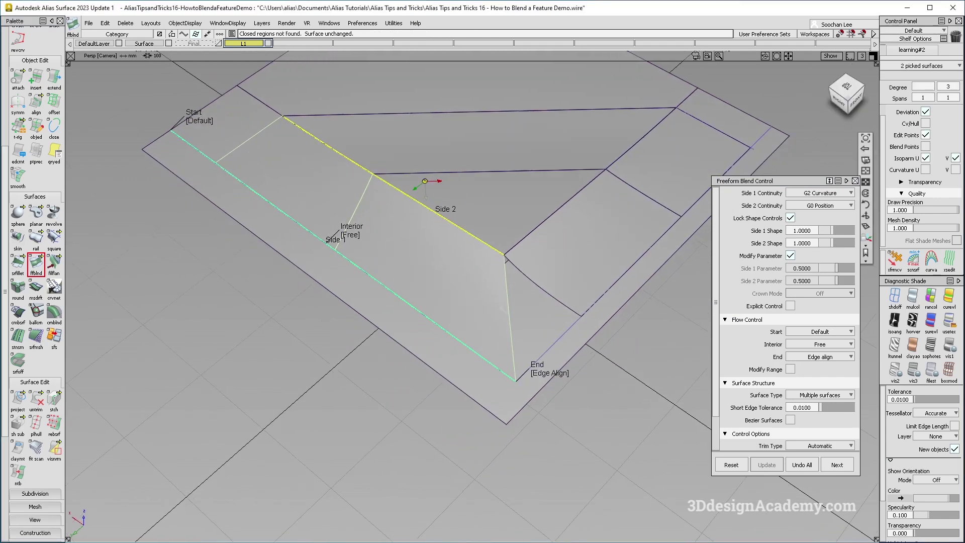
Set the freeform blend's End flow to Default, rebuild it and clear the selection
left_click(549, 377)
key("space")
left_click_drag(432, 297, 474, 310, "alt+shift")
right_click_drag(350, 189, 437, 312, "ctrl+shift")
left_click_drag(437, 307, 499, 260, "alt+shift")
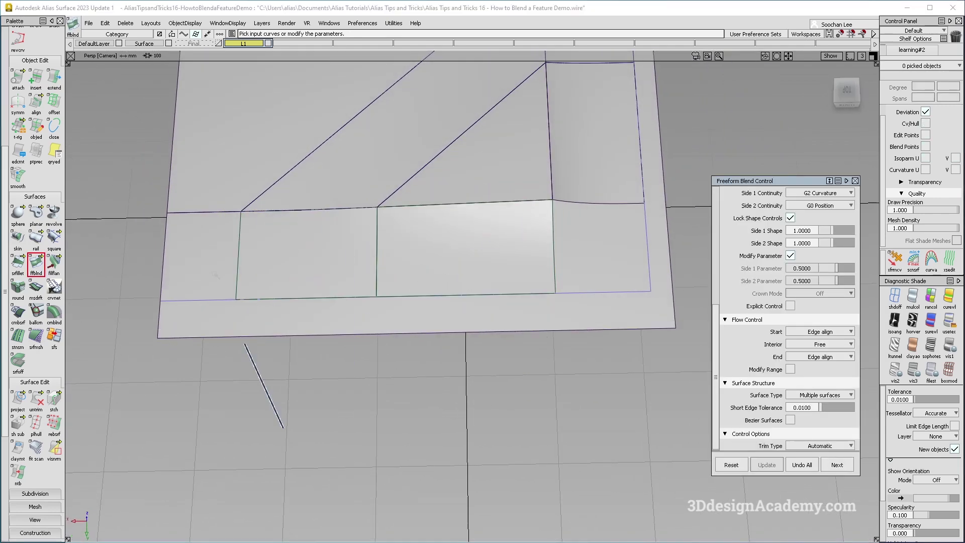
left_click_drag(244, 344, 283, 427, "ctrl+shift")
left_click(18, 399)
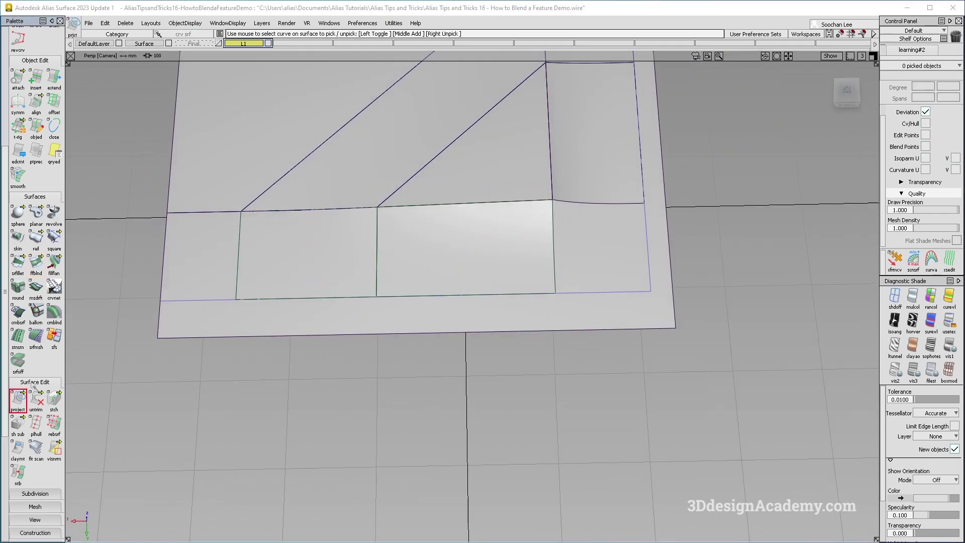
left_click(201, 289)
left_click(239, 265)
key("space")
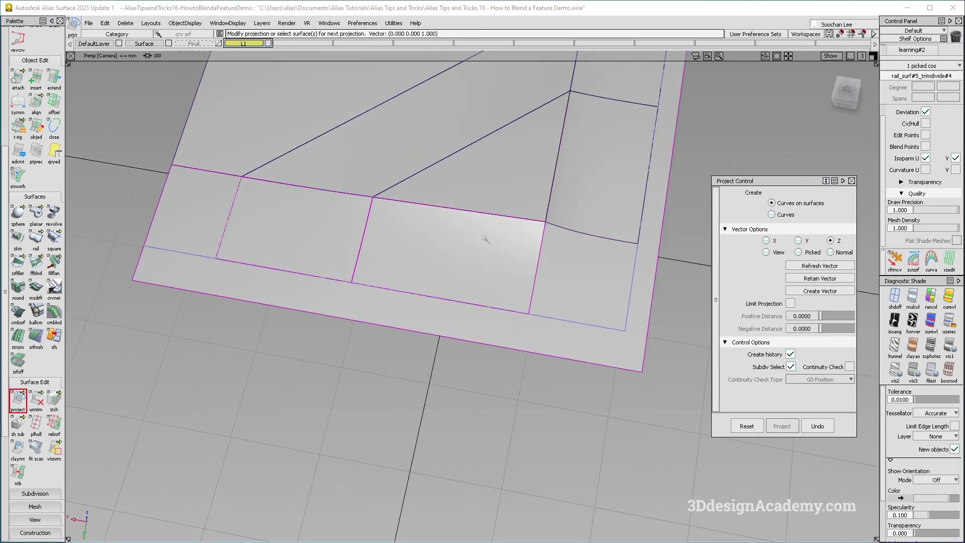
Check surface continuity along the edge where the square surface's outer end meets the base
scroll(30, 483, "down", 1)
left_click(18, 499)
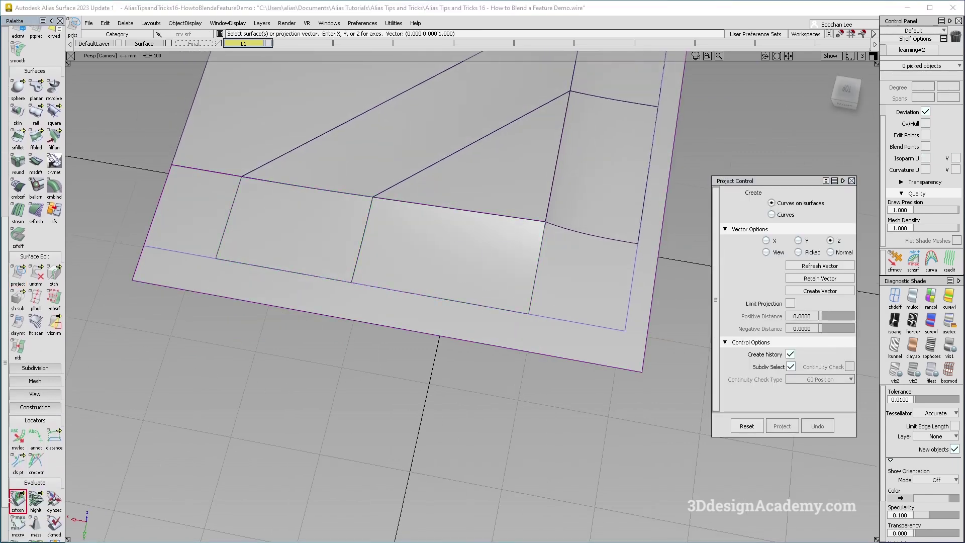
left_click(229, 217)
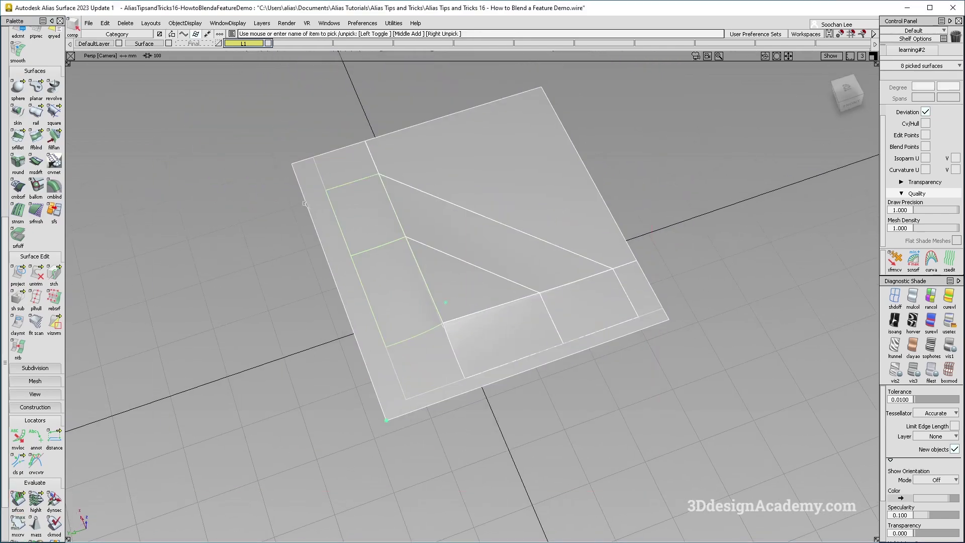
Delete the construction history of the picked surfaces, including the new freeform blend
left_click(125, 23)
left_click(120, 51)
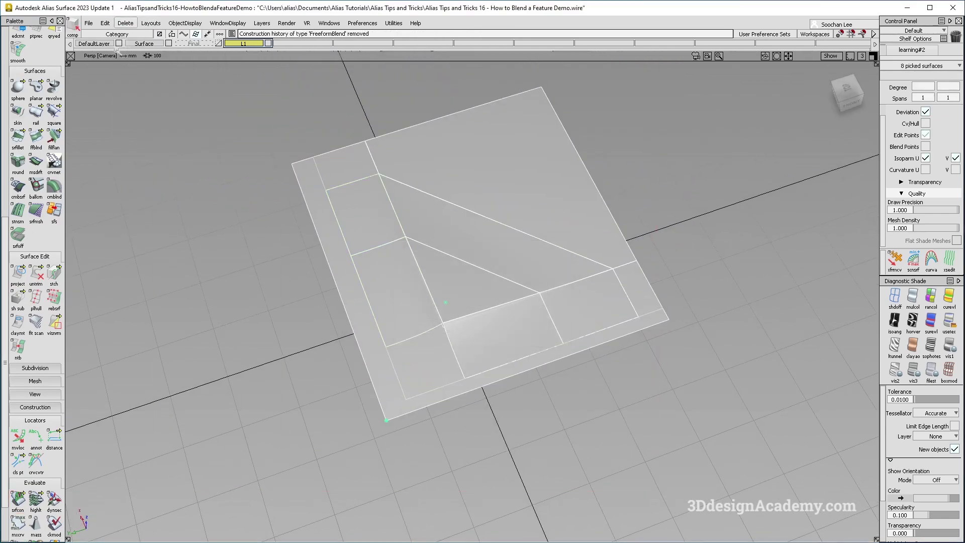
Make DefaultLayer the active layer
left_click(102, 43)
left_click(96, 51)
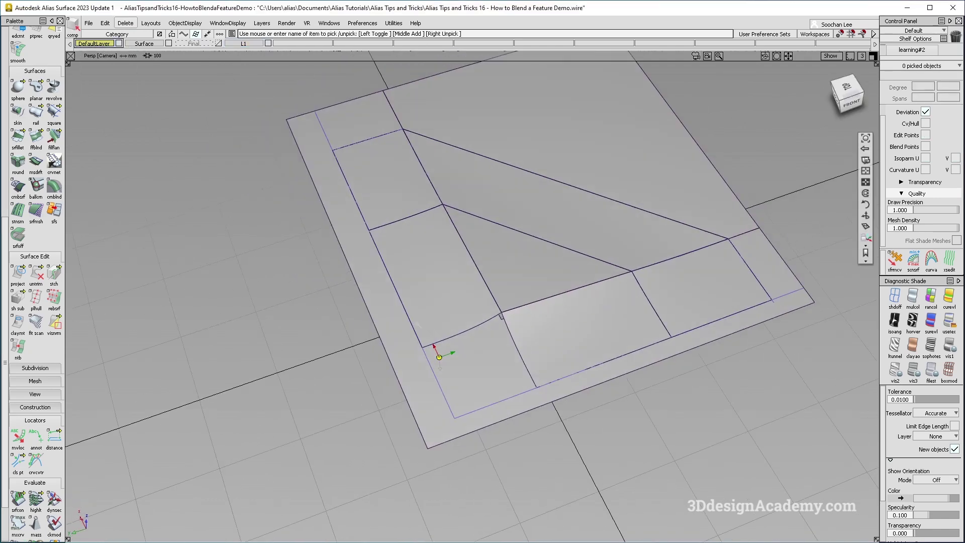
middle_click_drag(497, 342, 477, 327, "alt+shift")
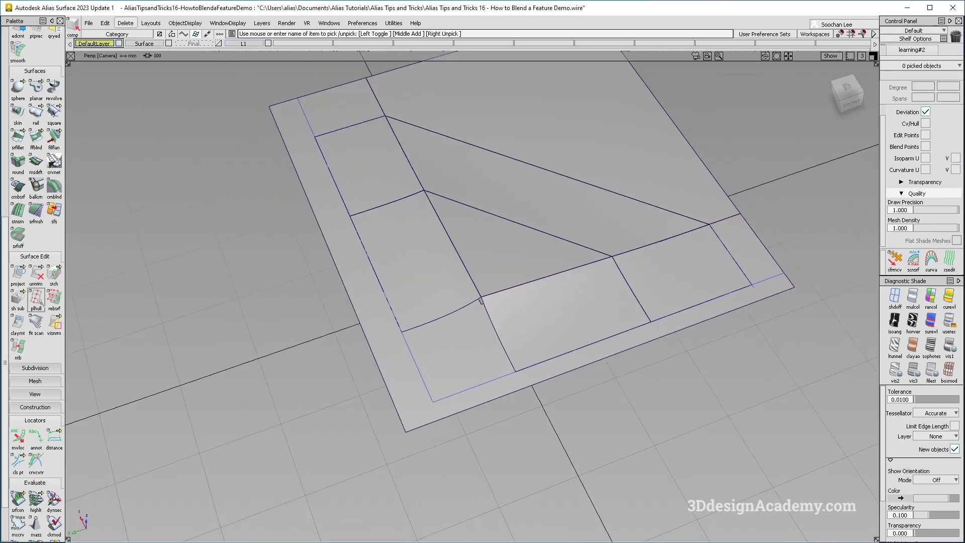
left_click_drag(36, 274, 58, 274)
left_click(351, 240)
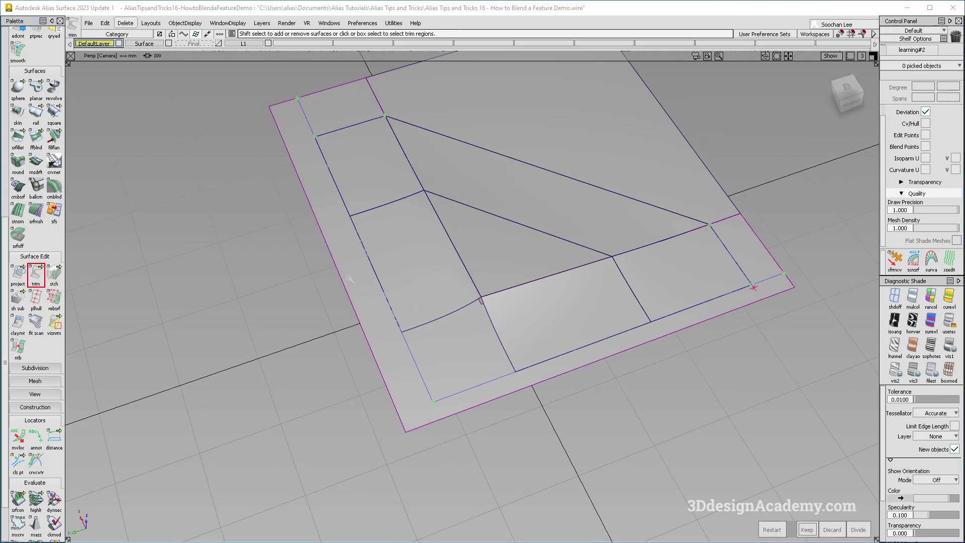
left_click(36, 274)
Use Extend to shorten the overhanging curve-on-surface ends on the base, and trim away the base region beneath the blend surfaces
scroll(45, 211, "up", 7)
left_click(54, 130)
key("e")
left_click(306, 113)
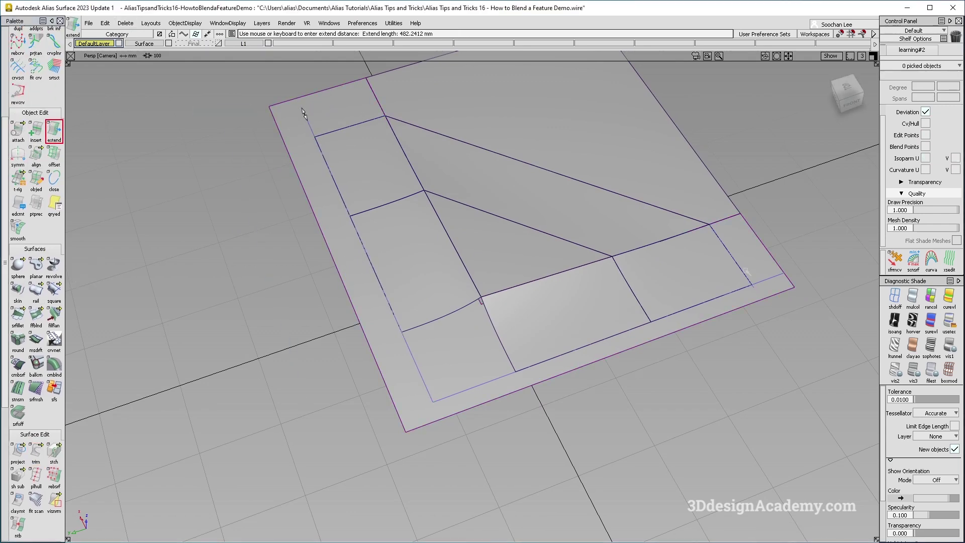
left_click(773, 276)
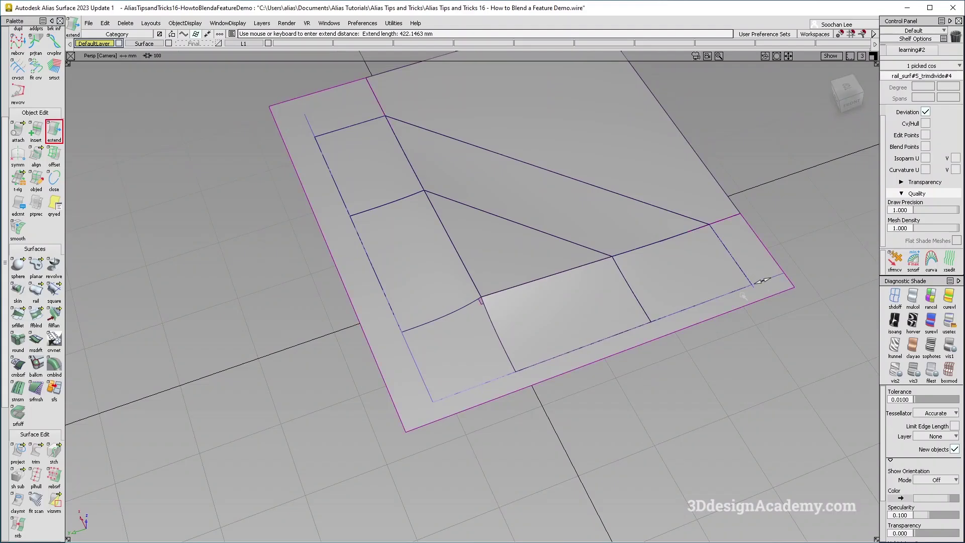
left_click(38, 452)
left_click(420, 338)
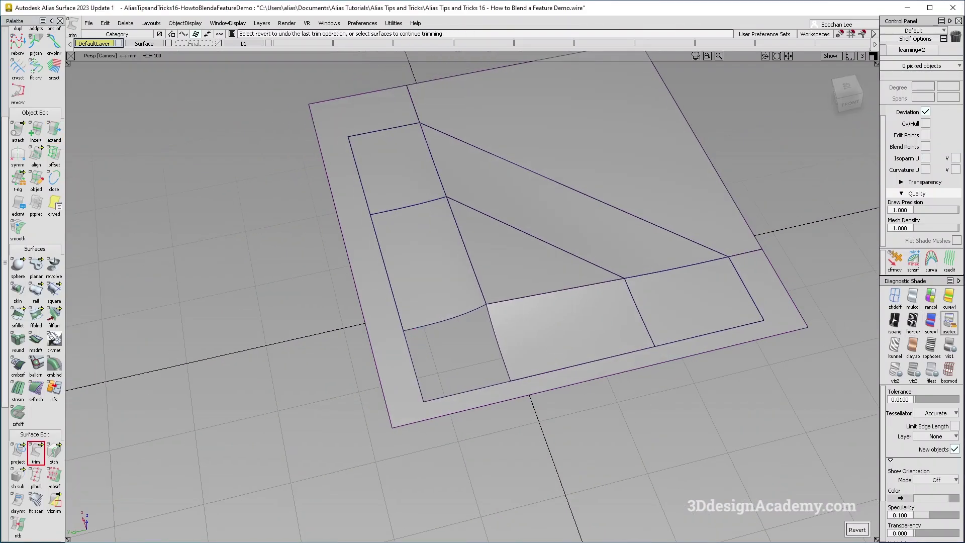
Apply Showroom diagnostic shading, toggle the wireframe display and examine the highlights across the blend surfaces and open corner
left_click(949, 321)
key("alt+m")
left_click_drag(670, 308, 594, 351, "alt+shift")
middle_click_drag(594, 352, 513, 297, "alt+shift")
left_click_drag(512, 297, 508, 327, "alt+shift")
left_click_drag(563, 294, 582, 271, "alt+shift")
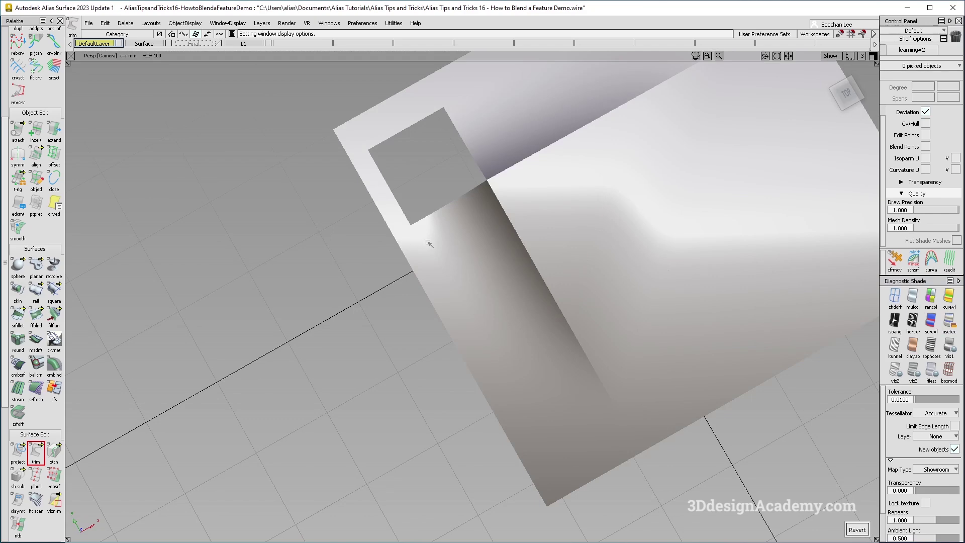
left_click_drag(540, 308, 496, 302, "alt+shift")
mouse_move(442, 281)
left_mouse_down("alt+shift")
mouse_move(522, 292)
mouse_move(558, 332)
mouse_move(571, 330)
mouse_move(463, 394)
mouse_move(390, 281)
mouse_move(459, 272)
mouse_move(553, 377)
mouse_move(540, 346)
mouse_move(345, 265)
left_mouse_up("alt+shift")
mouse_move(430, 374)
left_mouse_down("ctrl+shift")
mouse_move(428, 281)
mouse_move(402, 304)
left_mouse_up("ctrl+shift")
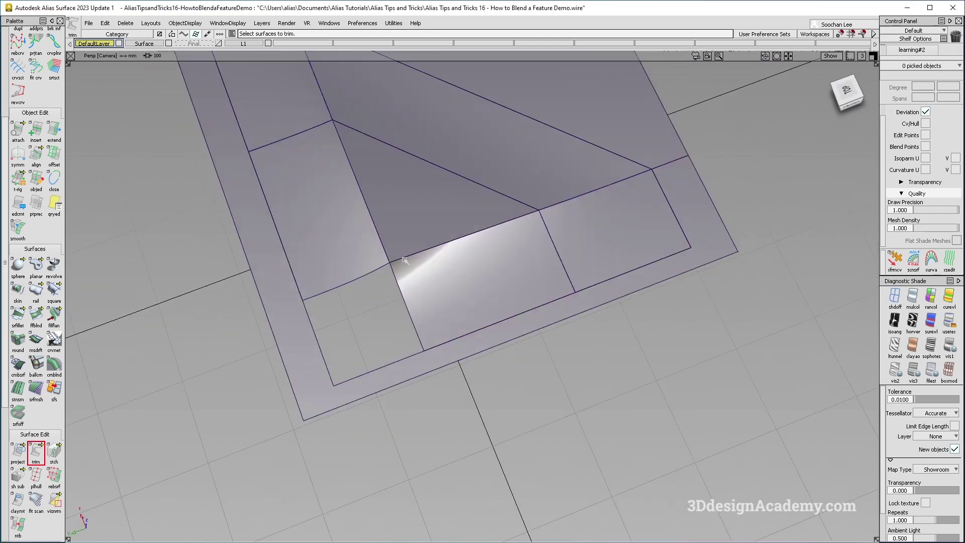
Set up a curve fillet in the top view with Chord construction, G2 Curvature section and a chordal length of 100
key("F5")
middle_click_drag(465, 201, 442, 422, "alt+shift")
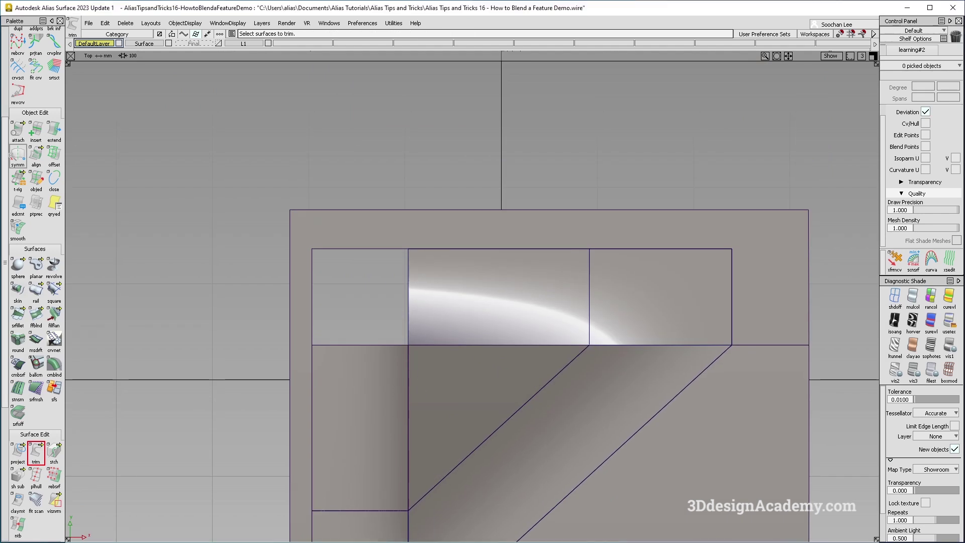
scroll(41, 101, "up", 3)
scroll(40, 101, "up", 2)
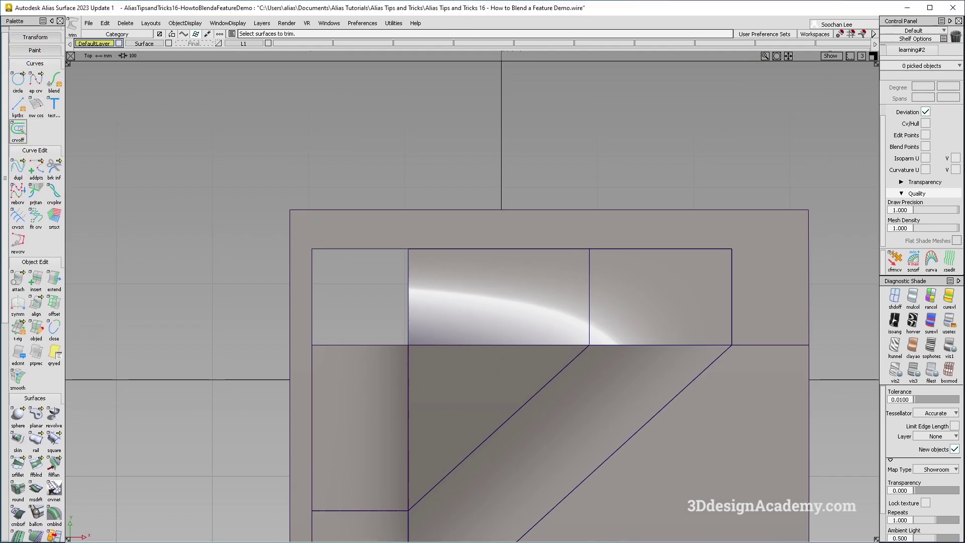
left_click(20, 168)
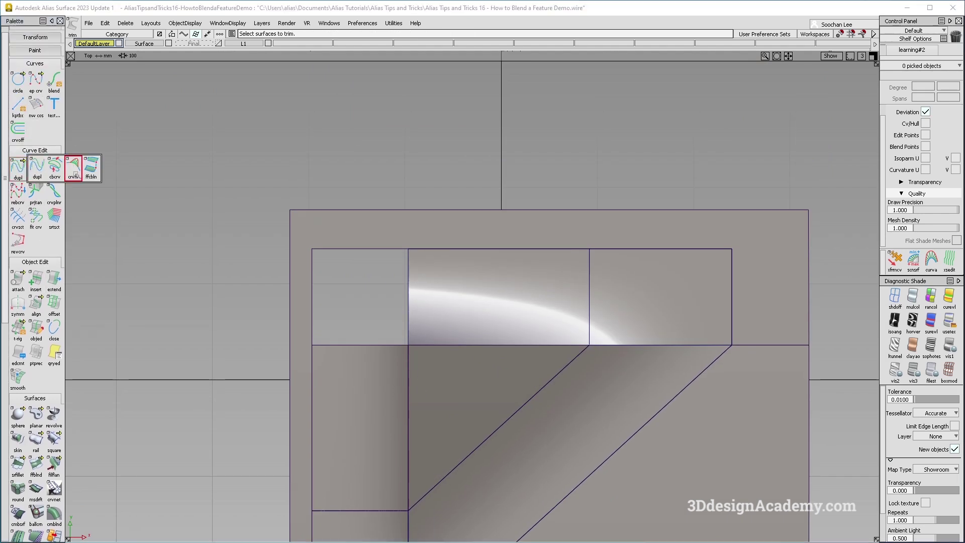
left_click(73, 168)
left_click(836, 193)
left_click(824, 215)
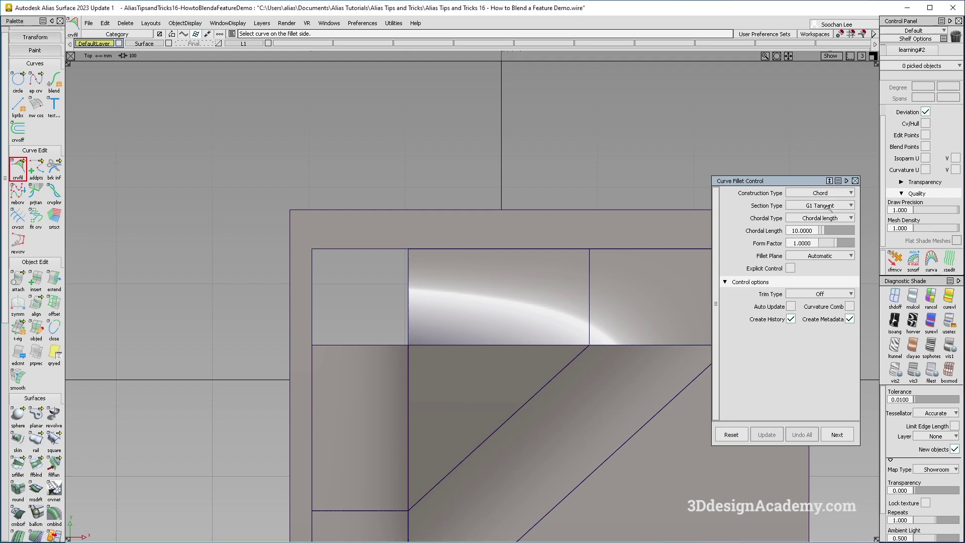
left_click(829, 205)
left_click(828, 252)
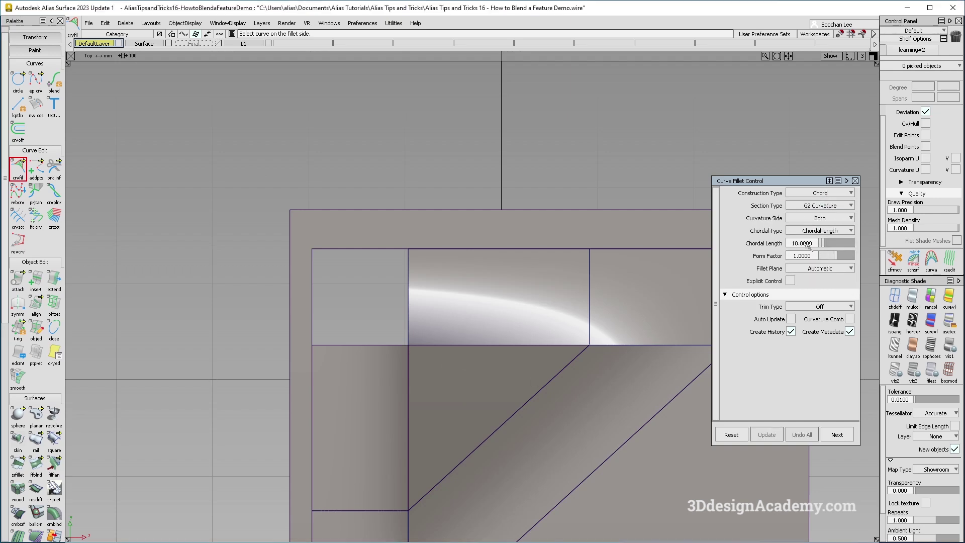
left_click_drag(812, 243, 761, 243)
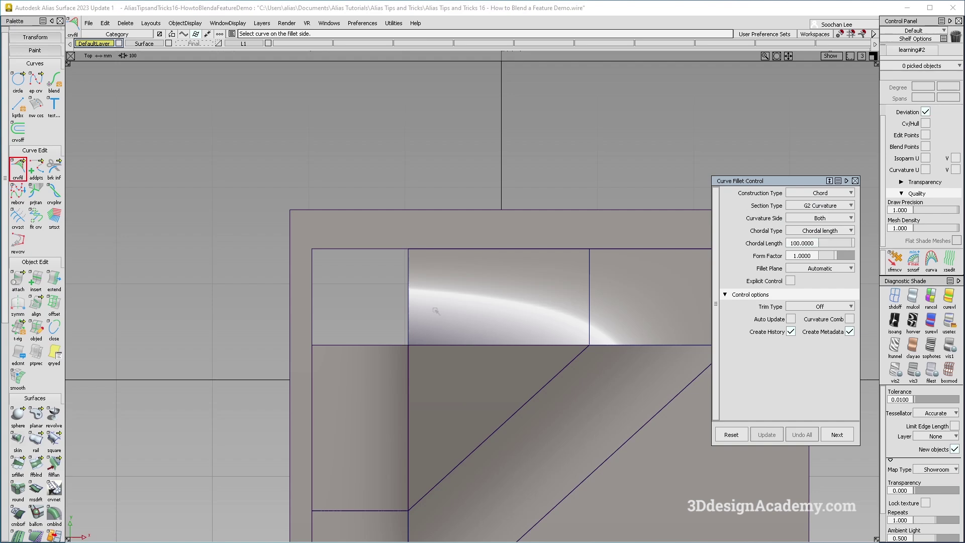
Build a curve fillet across the open corner between the outer edges of the two blend surfaces with a chordal length of 150
left_click(310, 355)
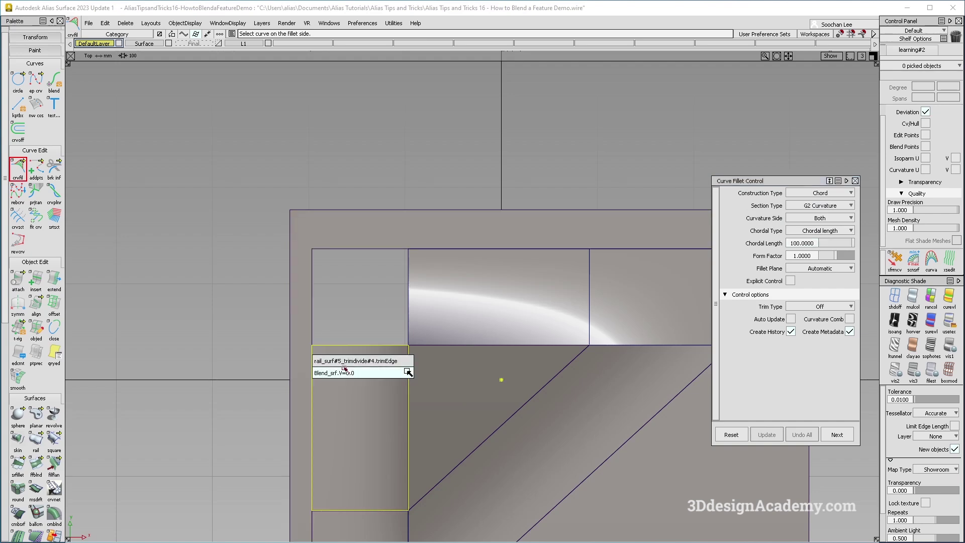
left_click(428, 250)
left_click(458, 258)
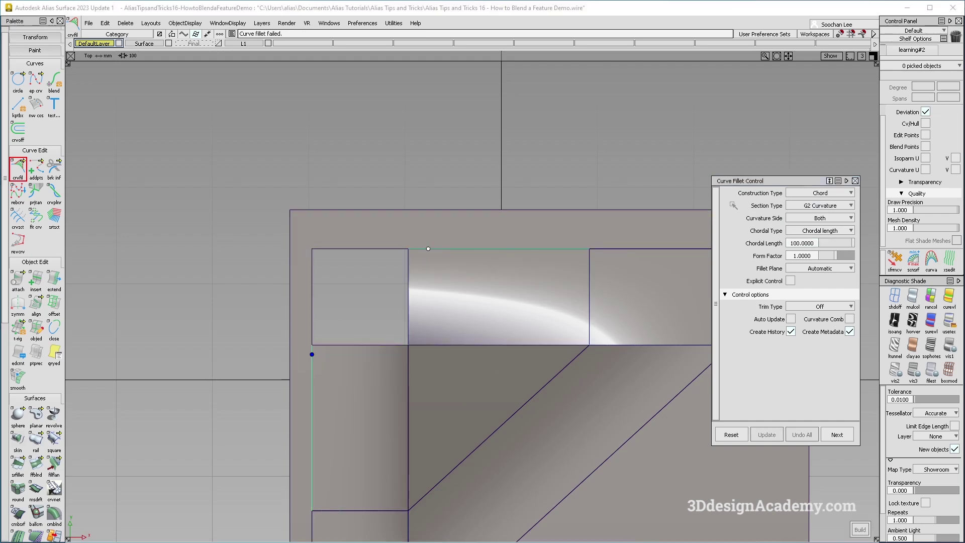
double_click(814, 243)
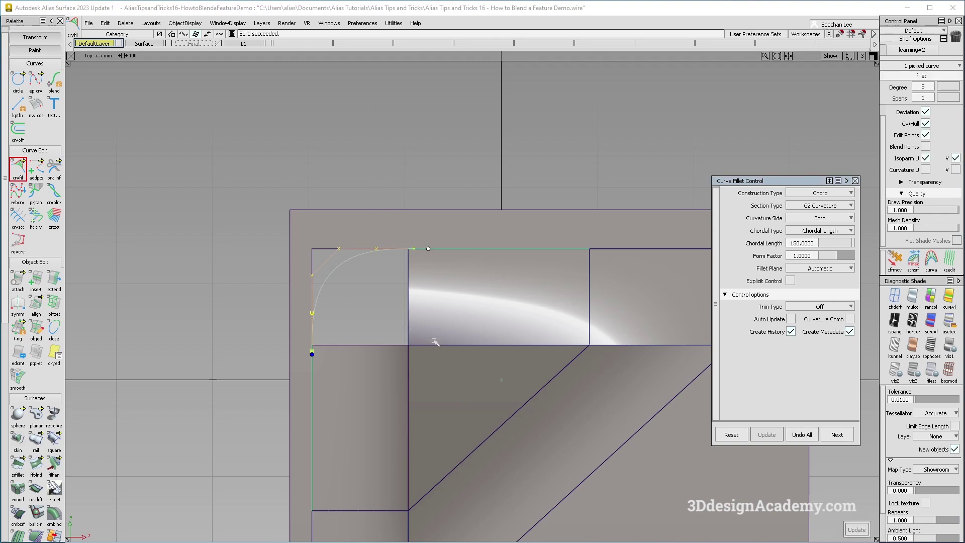
left_click_drag(435, 342, 436, 296, "ctrl+shift")
middle_click_drag(410, 352, 402, 306, "alt+shift")
left_click_drag(338, 295, 347, 234, "ctrl+shift")
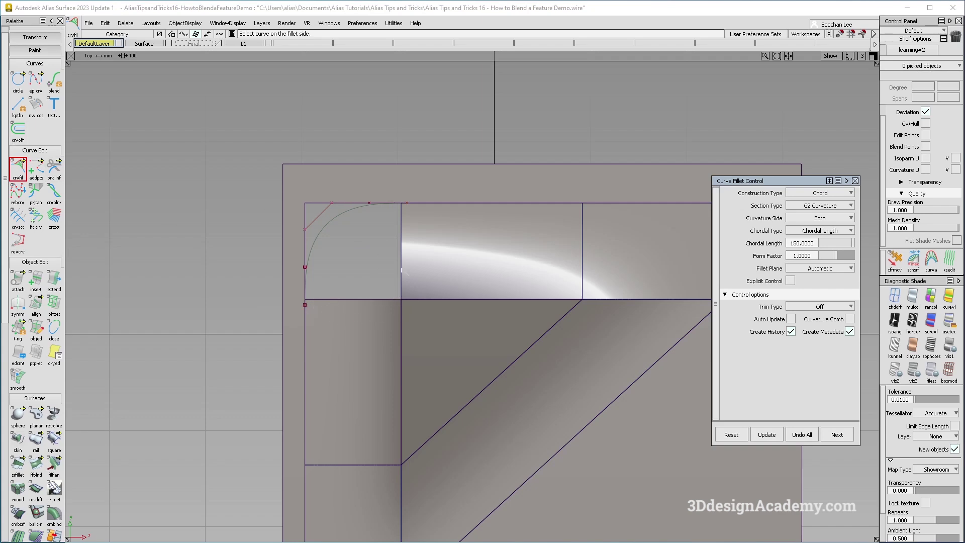
Try a second G2 curve fillet at the corner between the feature's bottom edges with a chordal length of 100
left_click(446, 304)
left_click(814, 243)
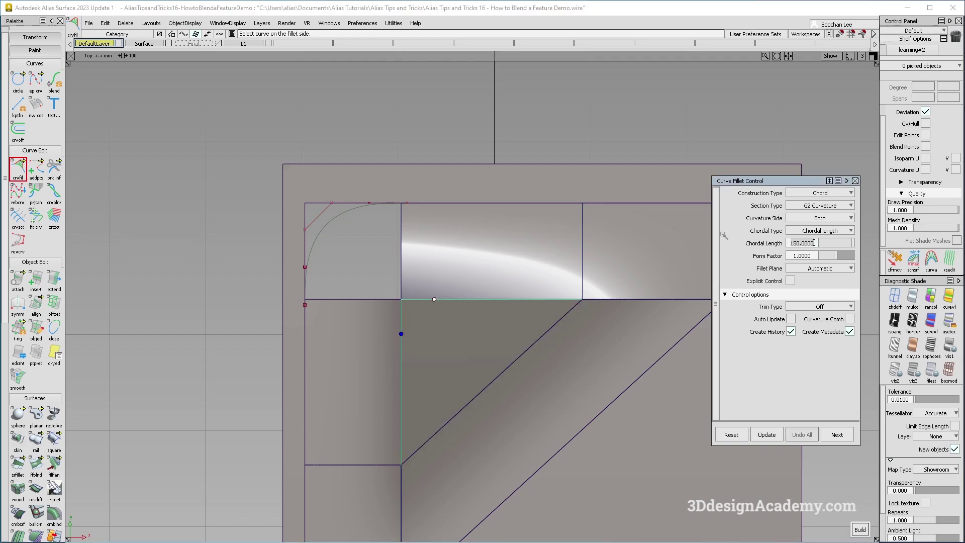
left_click(401, 333)
Draw two straight edit-point curves connecting the matching ends of the outer and inner curve fillets
left_click(36, 81)
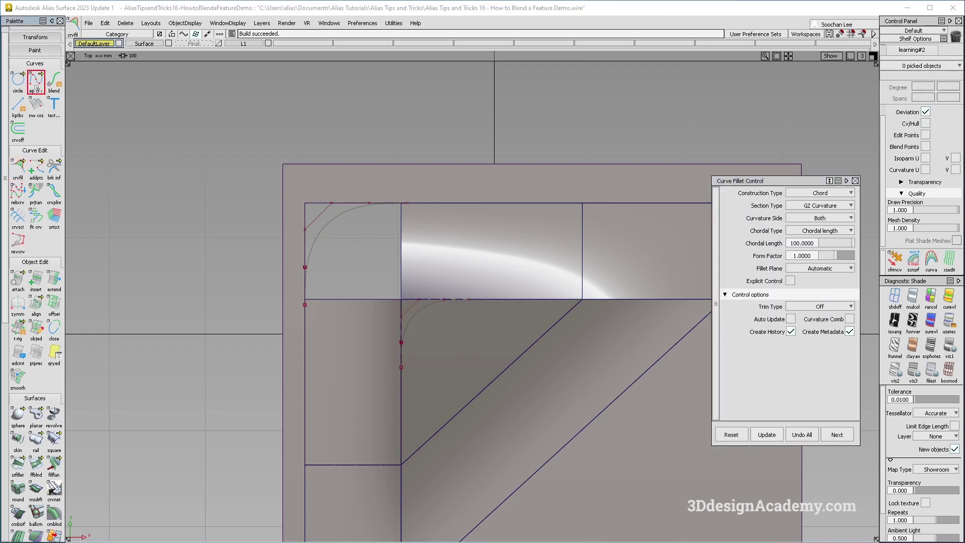
left_click(305, 305)
left_click(401, 366)
left_click_drag(455, 403, 451, 276, "ctrl+shift")
mouse_move(392, 327)
middle_mouse_down("alt+shift")
mouse_move(462, 286)
mouse_move(486, 293)
middle_mouse_up("alt+shift")
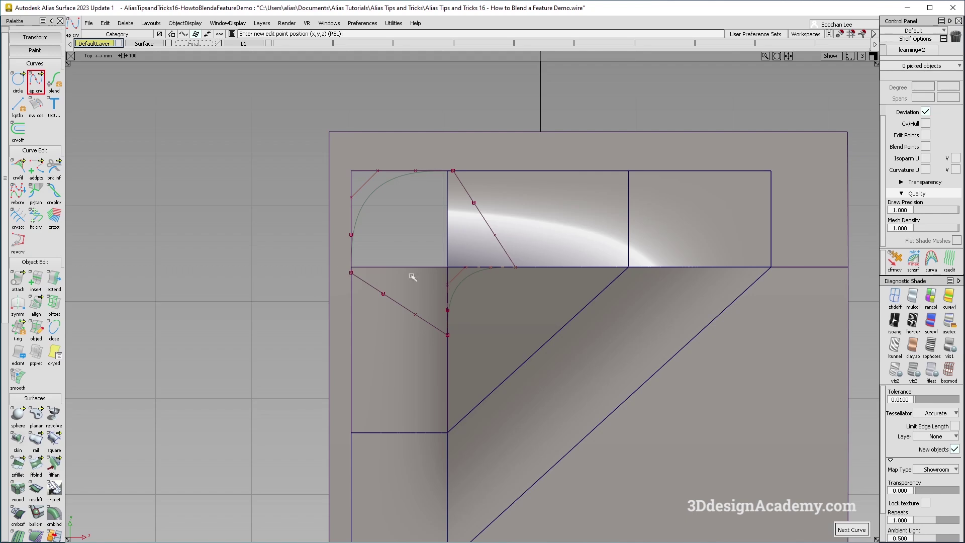
Delete the two straight connecting curves and the inner curve fillet
left_click_drag(501, 311, 533, 344, "ctrl+shift")
left_click(459, 281)
key("Delete")
key("Return")
left_click_drag(386, 257, 419, 291, "ctrl+shift")
left_click_drag(407, 233, 497, 325)
key("Delete")
key("Return")
Set the outer curve fillet's chordal length to 200 and rebuild it
left_click_drag(452, 207, 384, 200, "ctrl+shift")
left_click(381, 182)
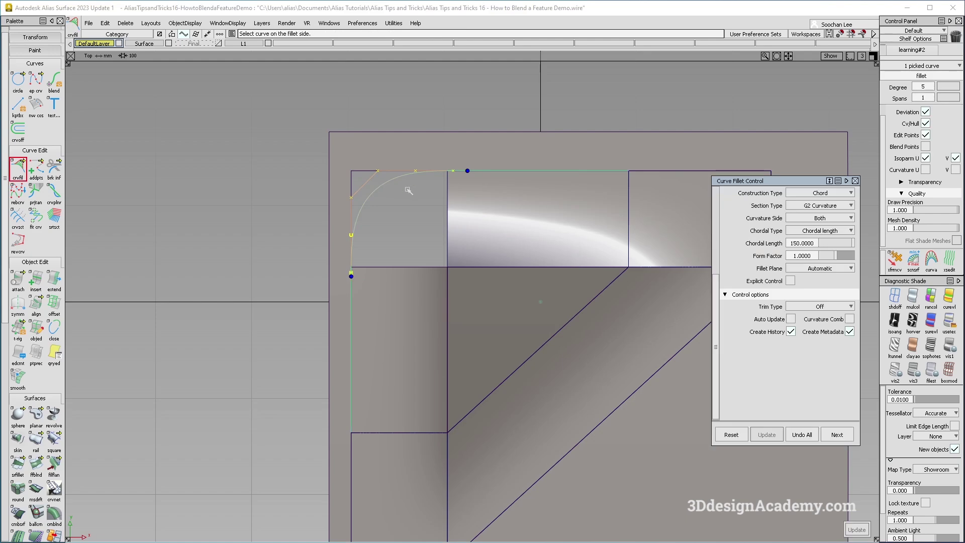
left_click(797, 243)
type("200")
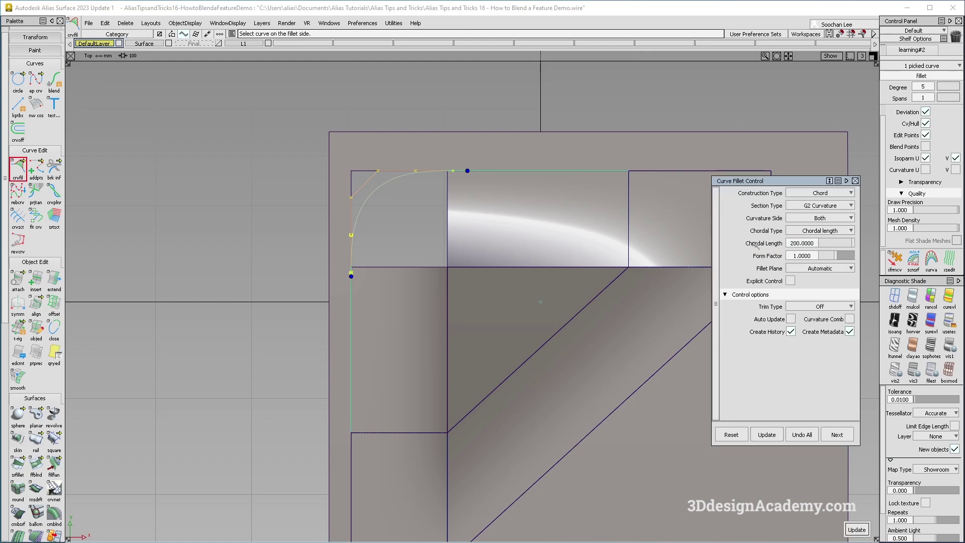
key("Return")
left_click_drag(367, 282, 364, 266, "ctrl+shift")
Use Extend to shorten both blend surfaces at the open corner by about 41 mm, matching their edges to the fillet curve's ends
left_click(51, 285)
left_click(396, 272)
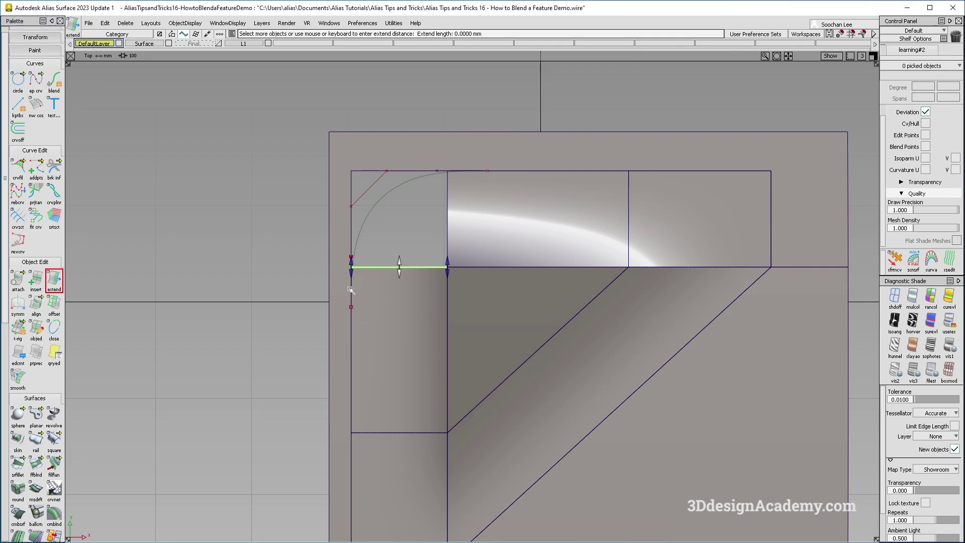
left_click_drag(399, 267, 398, 305)
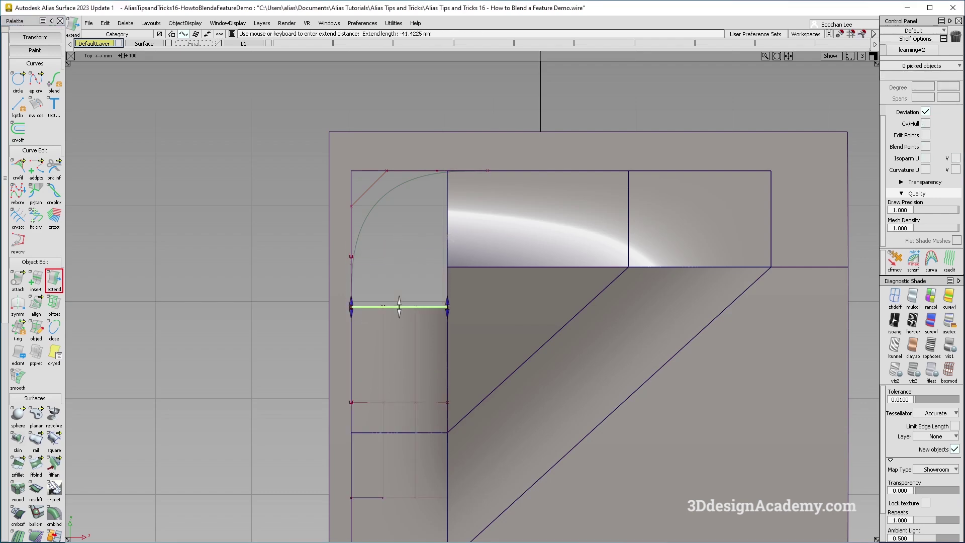
left_click(446, 201)
left_click_drag(449, 181, 487, 173)
left_click(265, 240)
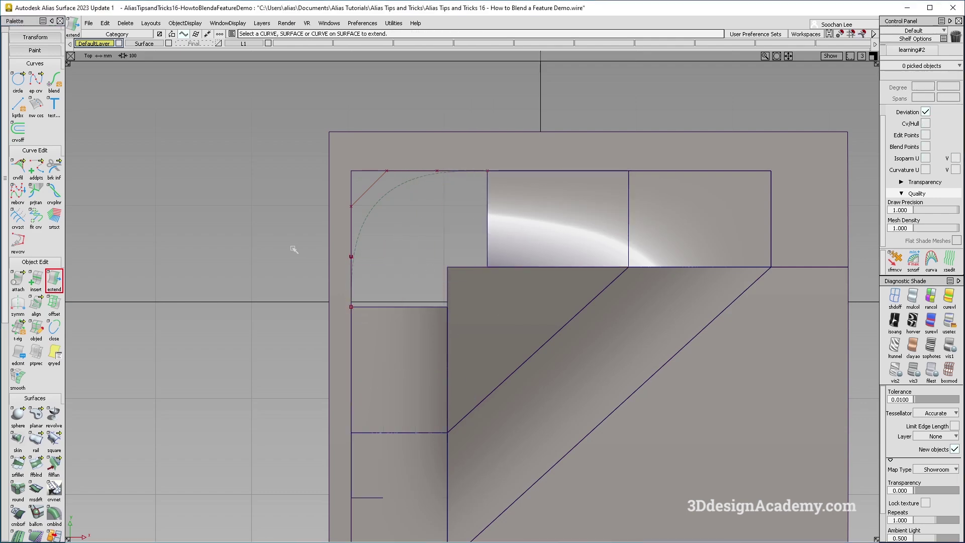
Pick the outer fillet curve and delete its construction history
left_click_drag(358, 168, 489, 288, "ctrl+shift")
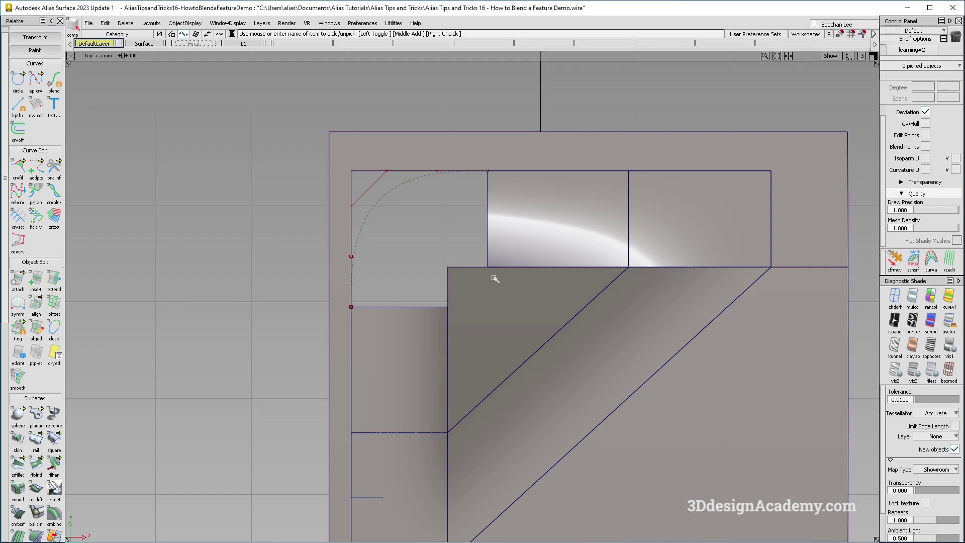
left_click(501, 201)
left_click_drag(393, 326, 394, 208, "ctrl+shift")
left_click_drag(326, 156, 417, 260, "ctrl+shift")
left_click_drag(383, 203, 256, 144)
left_click(126, 23)
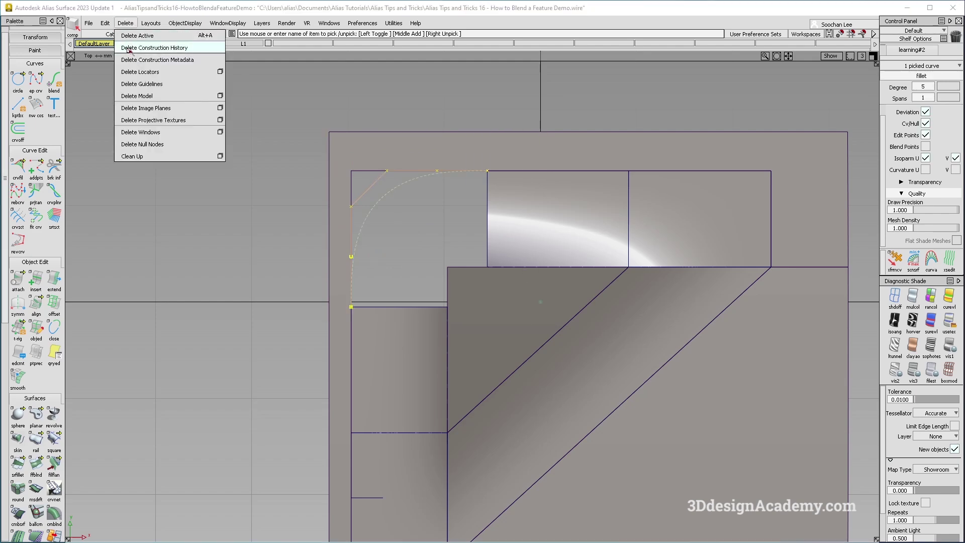
left_click(161, 48)
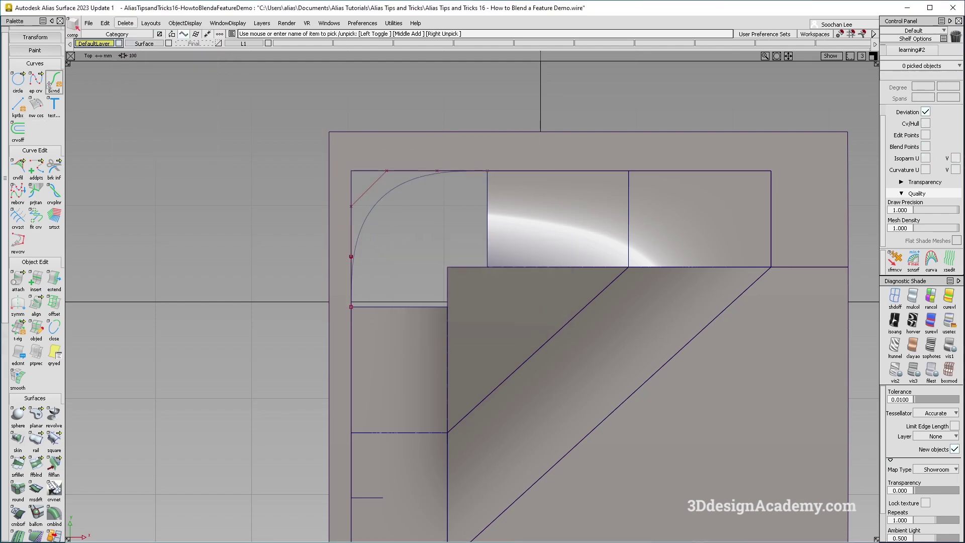
Create a blend curve joining the inner corners of the two shortened blend surfaces, edit its end points and clear the selection
left_click(50, 83)
left_click(446, 318)
left_click_drag(503, 343, 509, 342)
left_click_drag(515, 270, 459, 285)
left_click(487, 266)
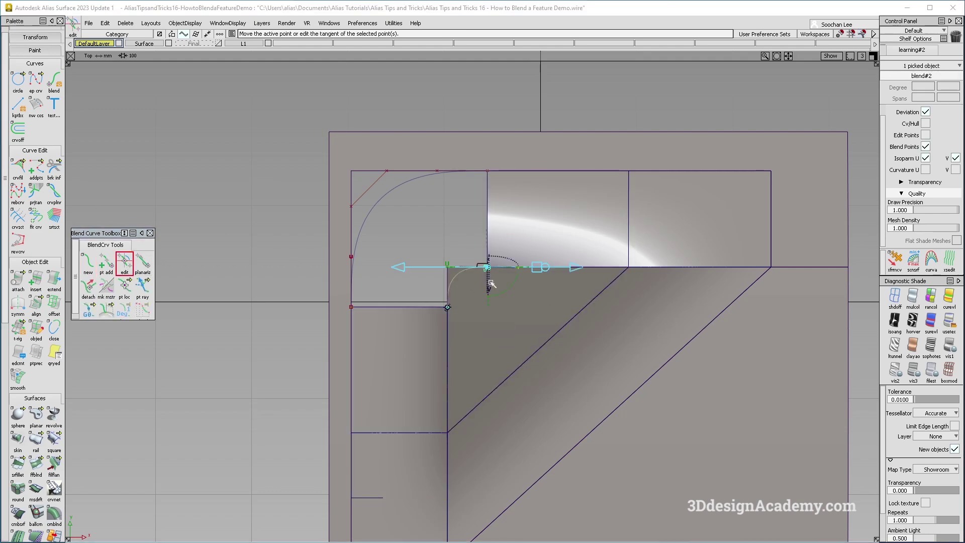
scroll(467, 276, "up", 5)
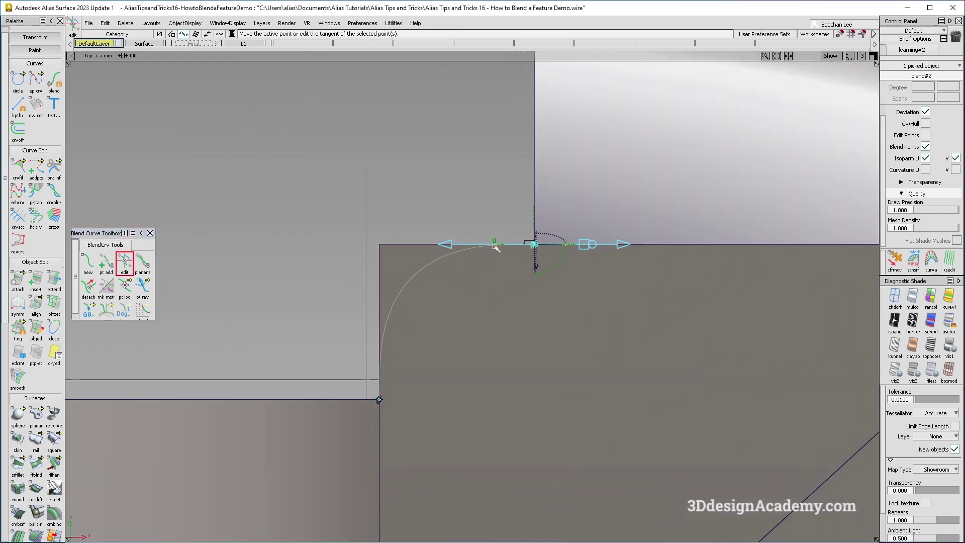
left_click(379, 399)
left_click(381, 369)
left_click_drag(453, 426, 454, 334, "ctrl+shift")
scroll(416, 345, "down", 5)
left_click_drag(390, 366, 353, 269, "ctrl+shift")
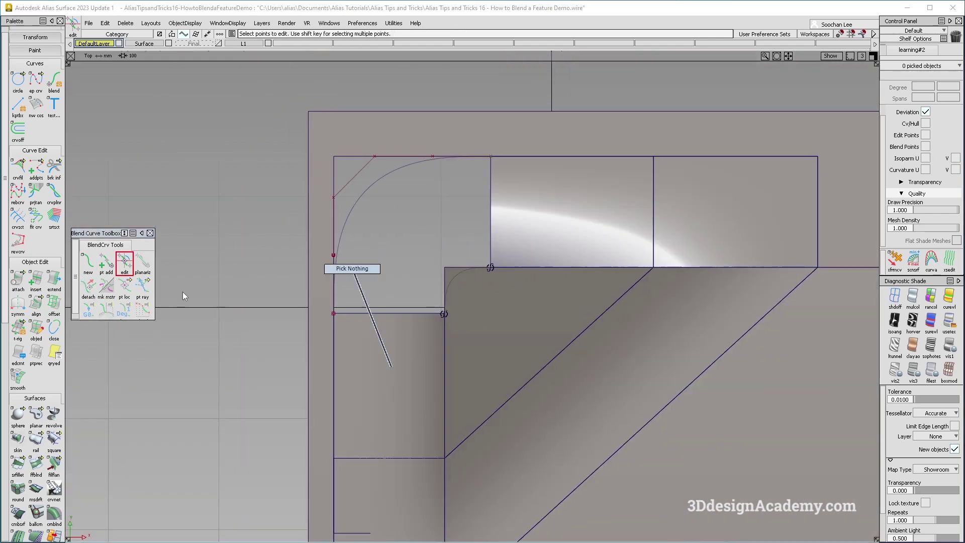
Create a square surface filling the open corner, with G2 Curvature to both blend surfaces and Free continuity at the fillet and blend curves
left_click(54, 438)
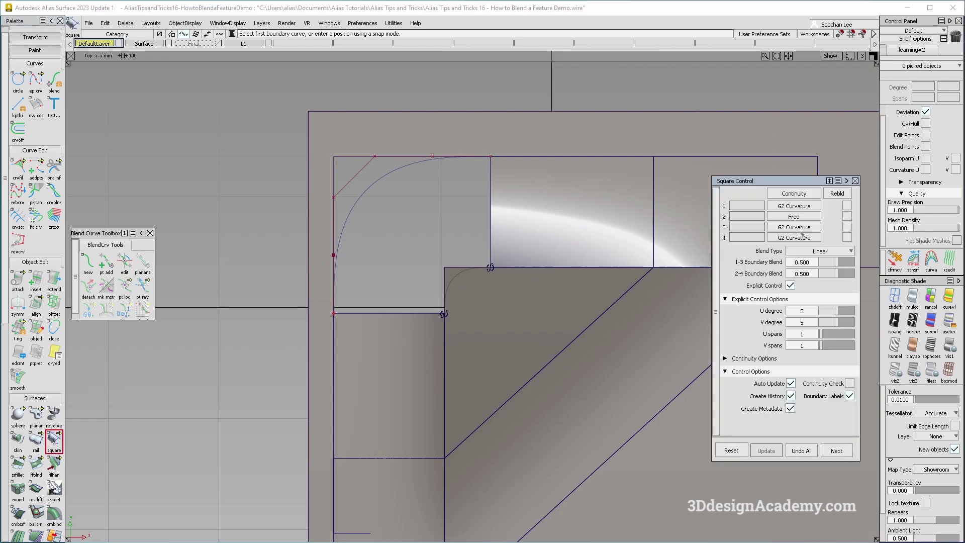
left_click(794, 237)
left_click(795, 250)
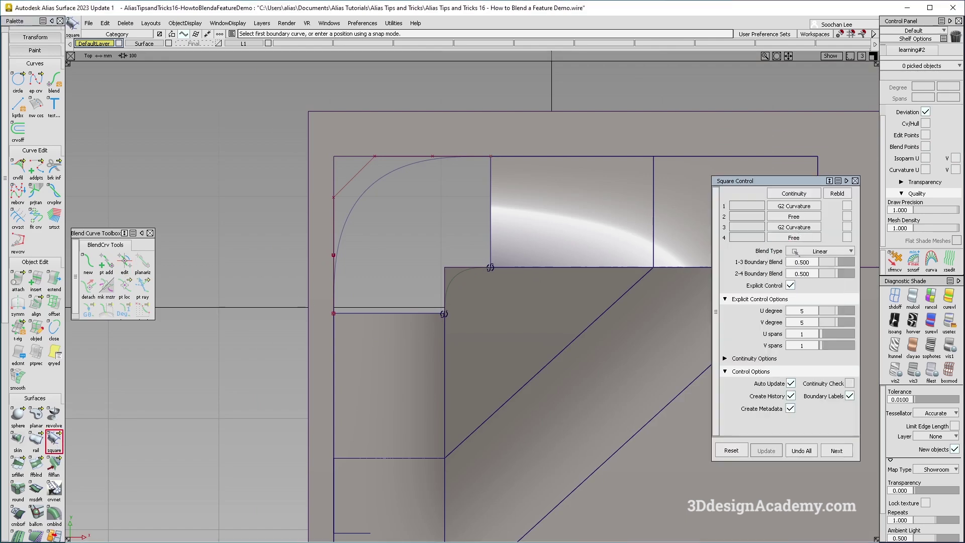
left_click(388, 320)
left_click(370, 189)
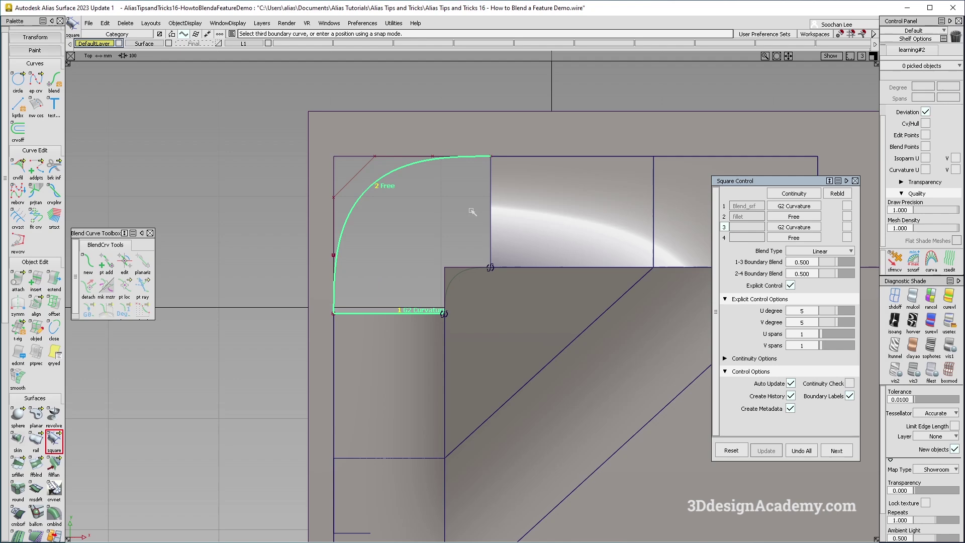
left_click(490, 212)
left_click(456, 279)
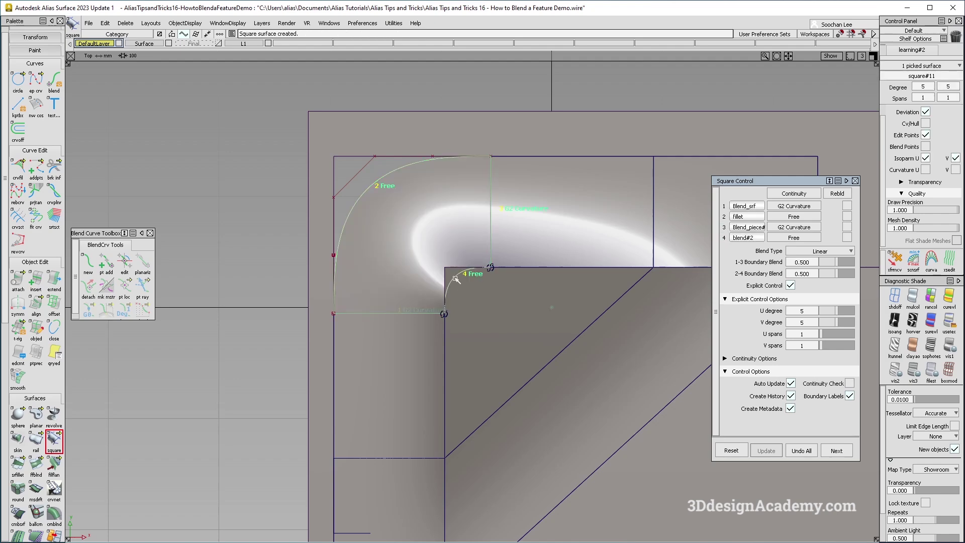
Show the model in the perspective view and delete the outer fillet curve and inner blend curve bounding the corner
key("F8")
left_click_drag(359, 324, 305, 303, "alt+shift")
left_click(304, 304)
key("Delete")
key("Return")
left_click(395, 245)
key("Delete")
key("Return")
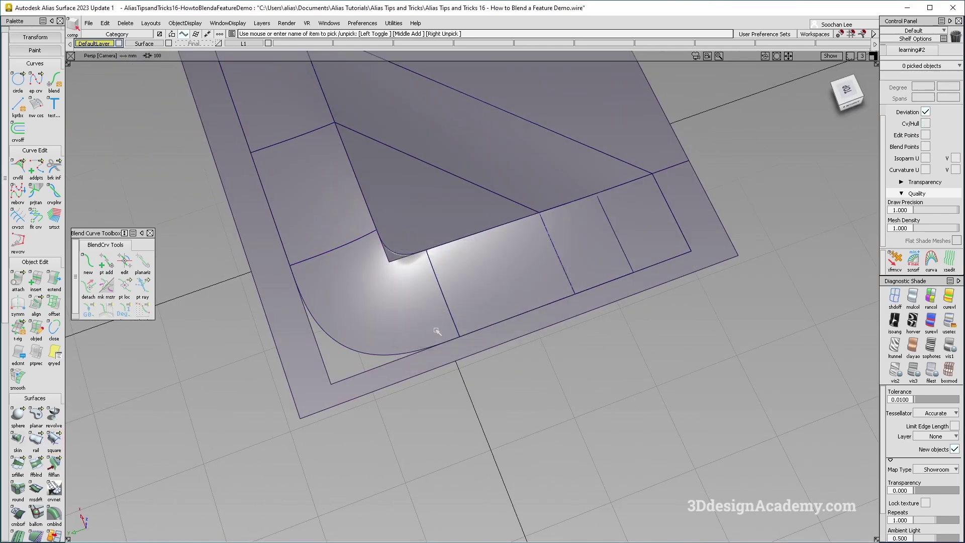
Untrim the base surface and delete the old square-cornered trim curve on it
left_click_drag(381, 333, 314, 360, "alt+shift")
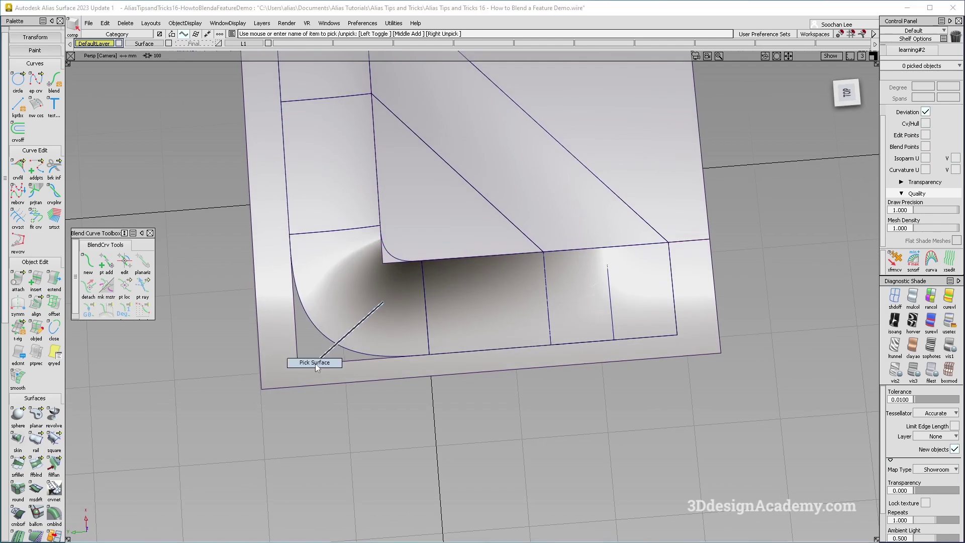
left_click(280, 376)
scroll(42, 466, "down", 5)
left_click_drag(37, 448, 73, 446)
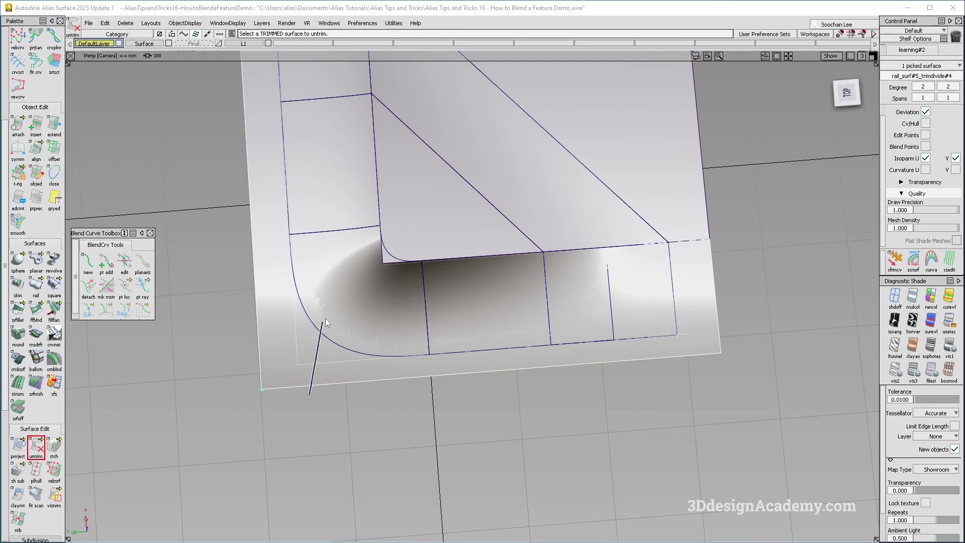
key("Delete")
key("Return")
left_click_drag(327, 370, 352, 349, "alt+shift")
Examine the rounded corner and the adjoining blend surface's overlap with its neighbour from several angles
left_click_drag(37, 447, 55, 446)
left_click_drag(325, 352, 330, 307, "alt+shift")
left_click_drag(518, 292, 521, 330, "ctrl+shift")
left_click(520, 331)
left_click_drag(520, 294, 546, 360, "alt+shift")
left_click(550, 399, "alt+shift")
right_click_drag(550, 400, 554, 427, "alt+shift")
middle_click_drag(554, 427, 535, 352, "alt+shift")
left_click(516, 418)
left_click_drag(474, 384, 459, 343, "ctrl+shift")
left_click(459, 344)
right_click_drag(460, 346, 384, 342, "alt+shift")
left_click_drag(385, 342, 390, 388, "ctrl+shift")
left_click(373, 239)
left_click(394, 276)
left_click_drag(394, 276, 420, 371, "alt+shift")
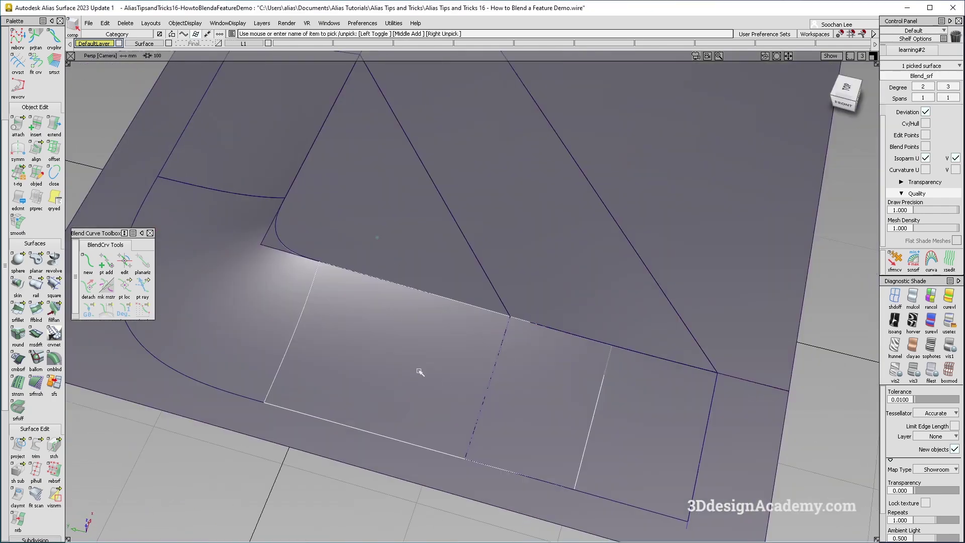
left_click(420, 372)
Turn off the diagnostic shading and trim the overlapping end of the blend surface beside the corner
left_click(38, 449)
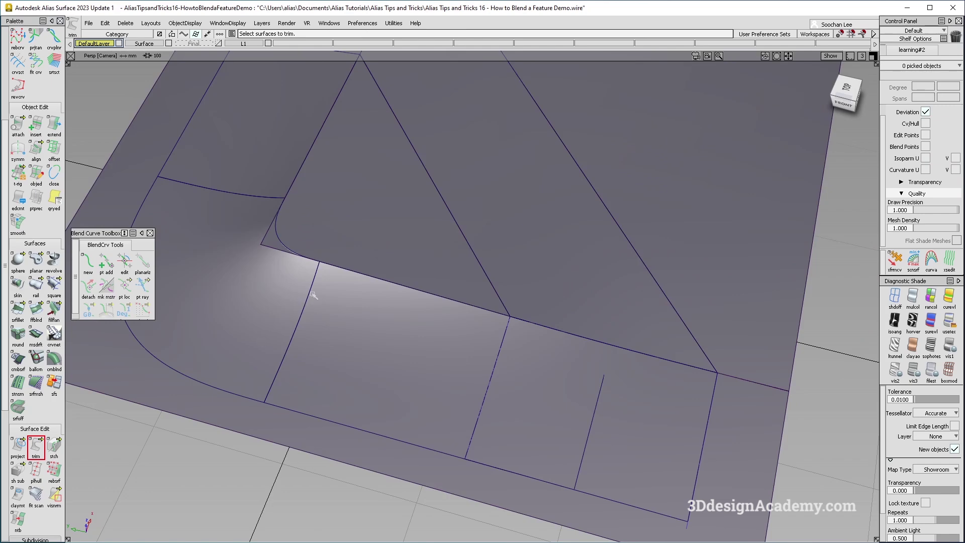
right_click_drag(377, 309, 409, 304, "alt+shift")
left_click_drag(409, 304, 619, 393, "alt+shift")
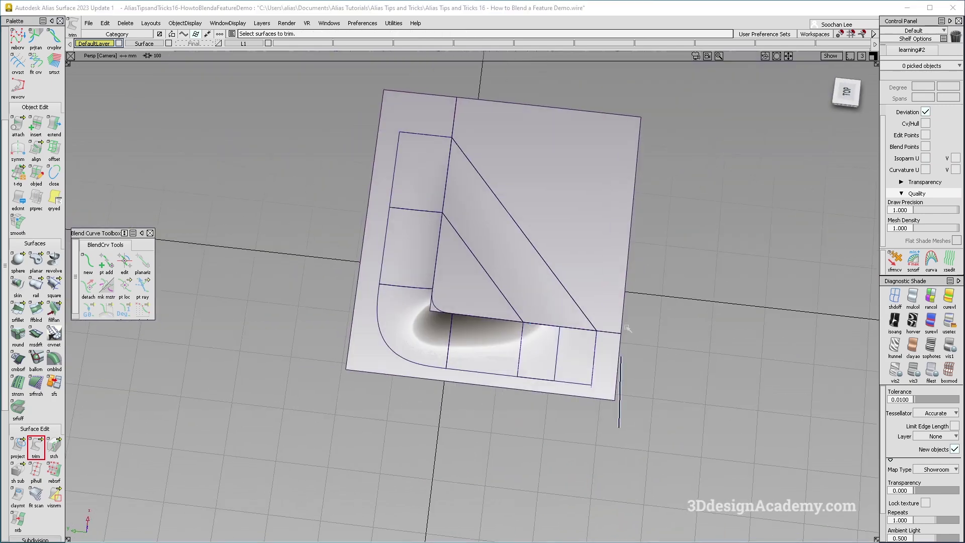
left_click(892, 300)
mouse_move(501, 335)
left_mouse_down("alt+shift")
mouse_move(511, 340)
mouse_move(478, 334)
left_mouse_up("alt+shift")
left_click(484, 373)
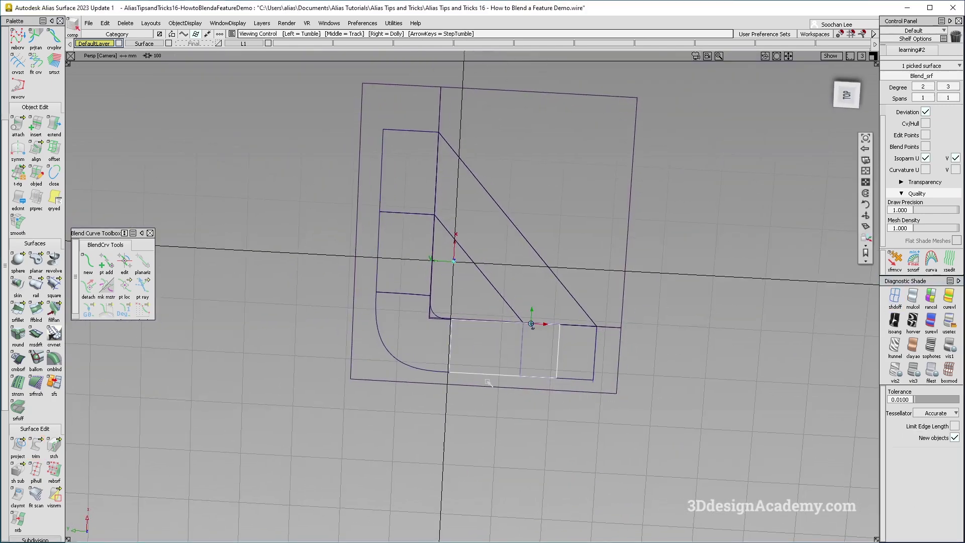
left_click_drag(488, 381, 467, 383, "alt+shift")
mouse_move(37, 449)
left_mouse_down()
mouse_move(75, 453)
mouse_move(54, 449)
left_mouse_up()
mouse_move(402, 351)
left_mouse_down("alt+shift")
mouse_move(414, 317)
mouse_move(463, 305)
left_mouse_up("alt+shift")
scroll(454, 384, "up", 3)
left_click_drag(474, 445, 461, 342, "ctrl+shift")
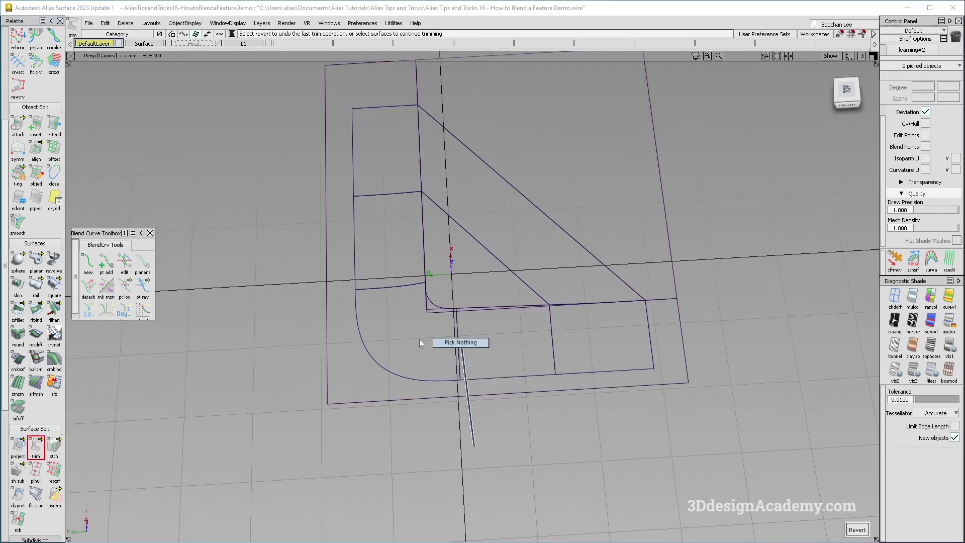
Project the outer edges of the blend surfaces and the rounded corner onto the base surface along Z
left_click(18, 445)
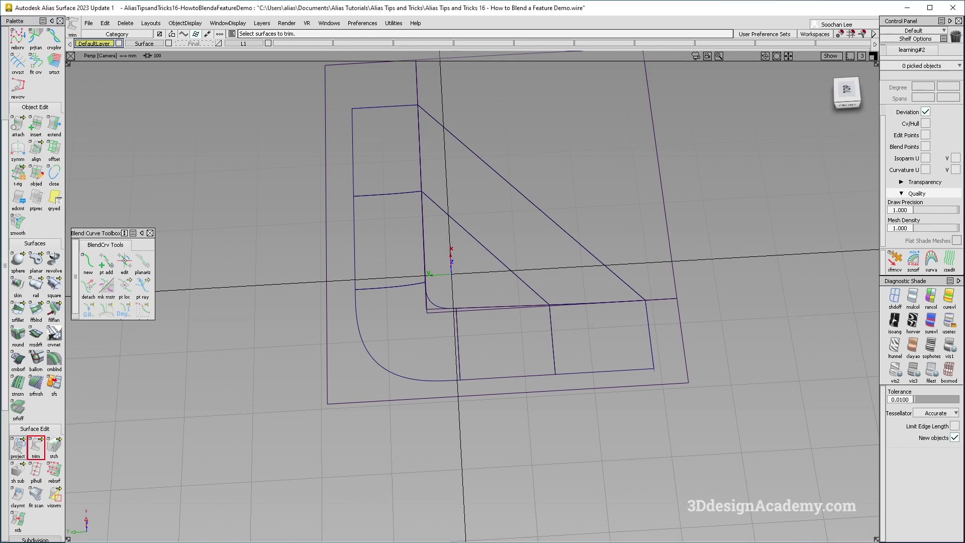
left_click(356, 111)
key("space")
left_click(353, 135)
left_click(354, 231)
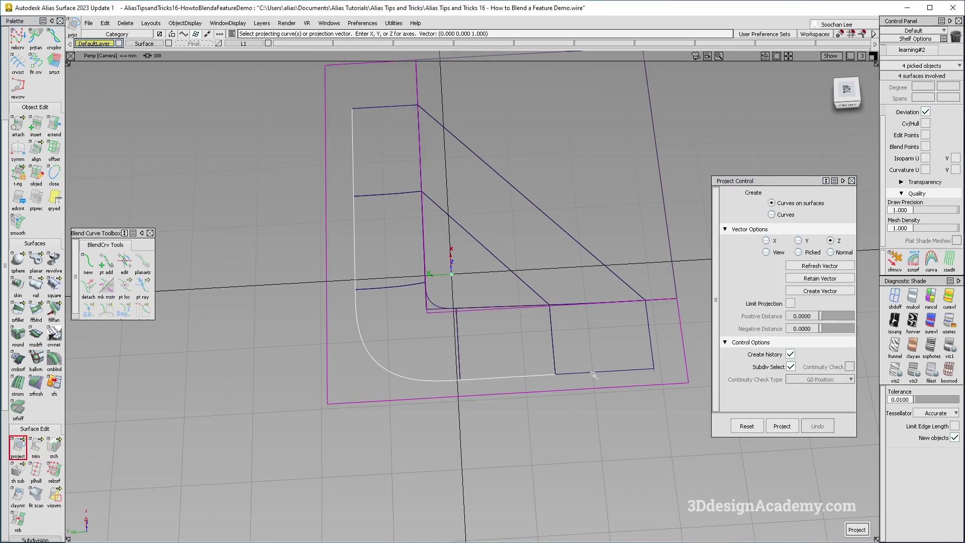
key("space")
Trim the base along the projected outline, keeping the region outside the blend
left_click_drag(332, 386, 353, 384, "ctrl+shift")
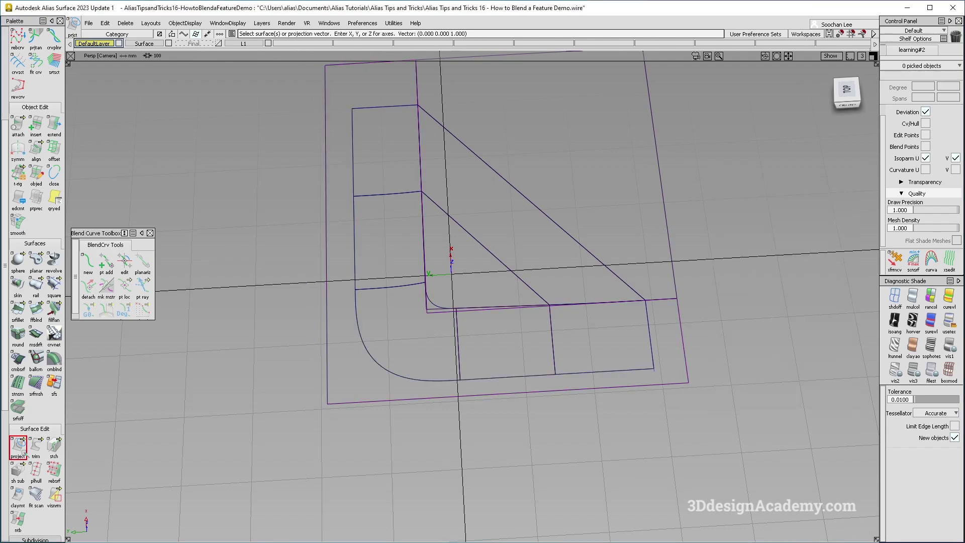
left_click(364, 383)
key("space")
Pick all the surfaces of the model and delete their construction history
left_click_drag(567, 171, 533, 163, "ctrl+shift")
left_click_drag(298, 113, 769, 462)
left_click(126, 24)
left_click(151, 45)
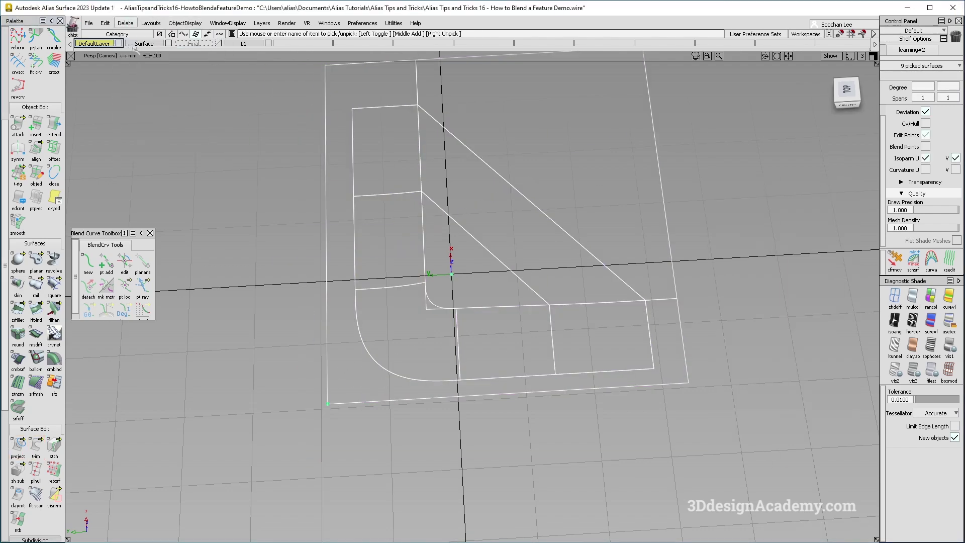
Check curvature continuity along the corner surface's outer edge and its two side edges with Surface Continuity
scroll(395, 366, "up", 3)
scroll(35, 452, "down", 4)
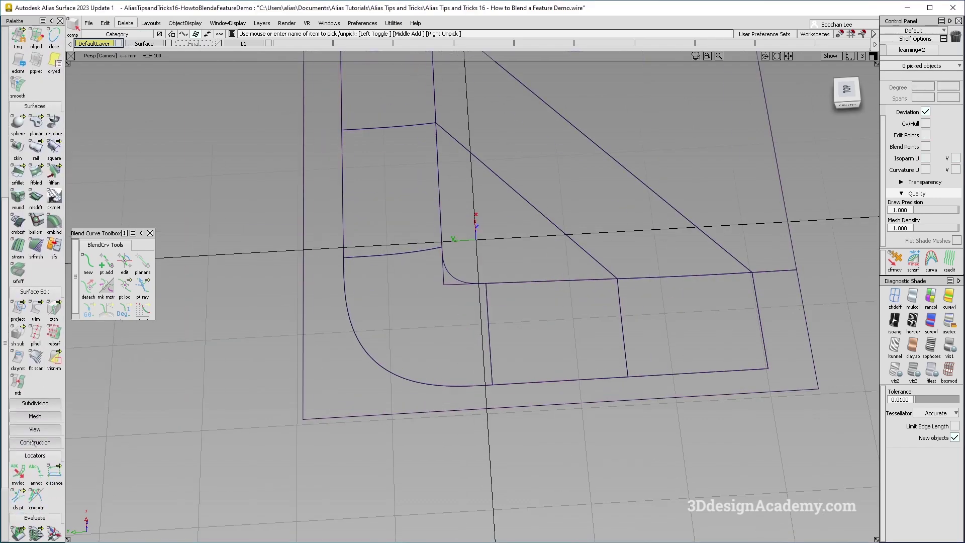
left_click(19, 486)
left_click(384, 371)
left_click_drag(390, 375, 444, 309, "alt+shift")
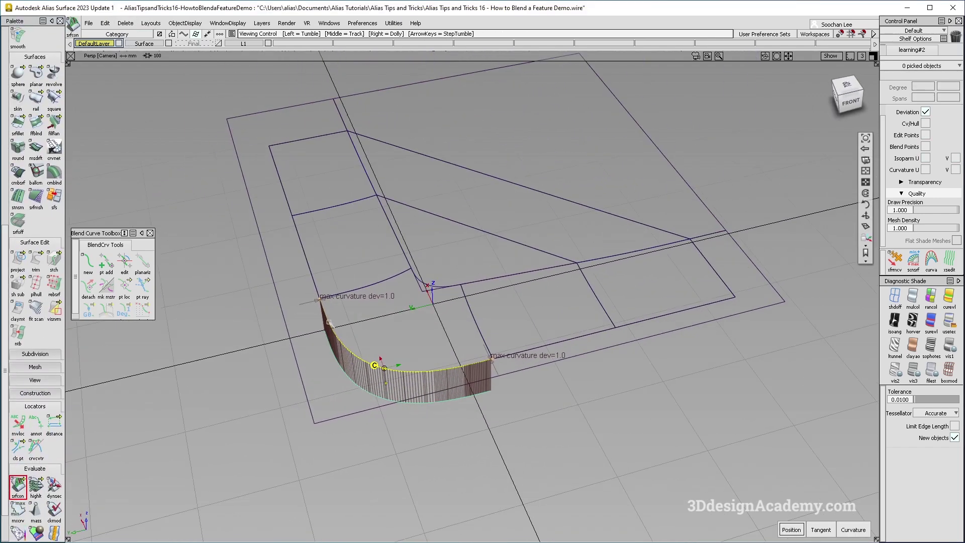
left_click(386, 278)
left_click(482, 335)
mouse_move(482, 335)
left_mouse_down("alt+shift")
mouse_move(417, 370)
mouse_move(432, 352)
mouse_move(421, 351)
left_mouse_up("alt+shift")
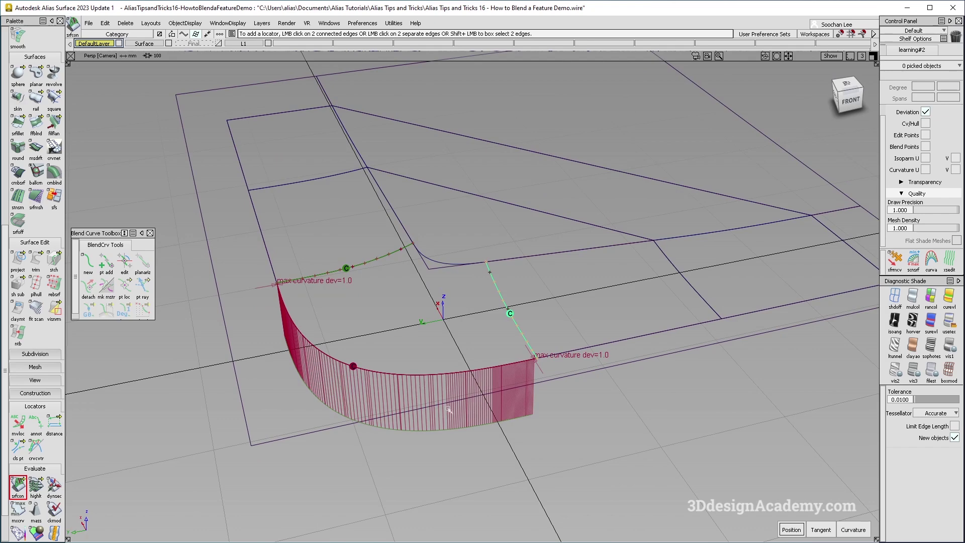
left_click_drag(417, 332, 375, 273, "alt+shift")
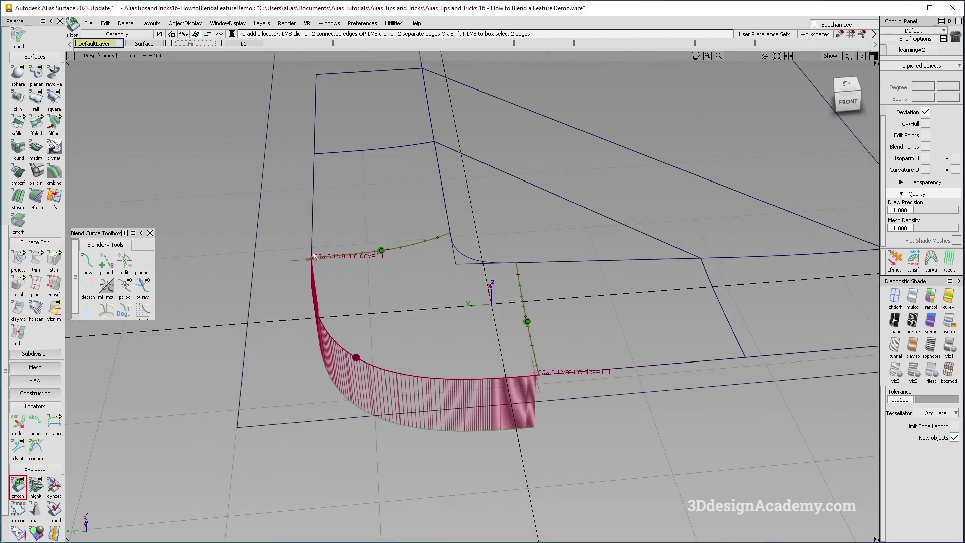
Align the corner surface's outer edge to the trimmed base with G2 continuity, using Edge alignment and Partial
scroll(45, 130, "up", 8)
double_click(38, 129)
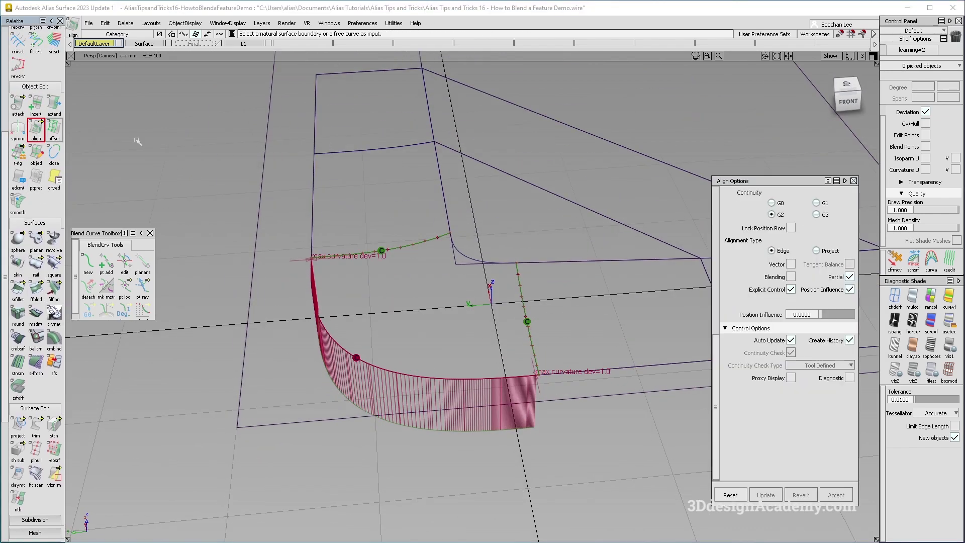
left_click(389, 373)
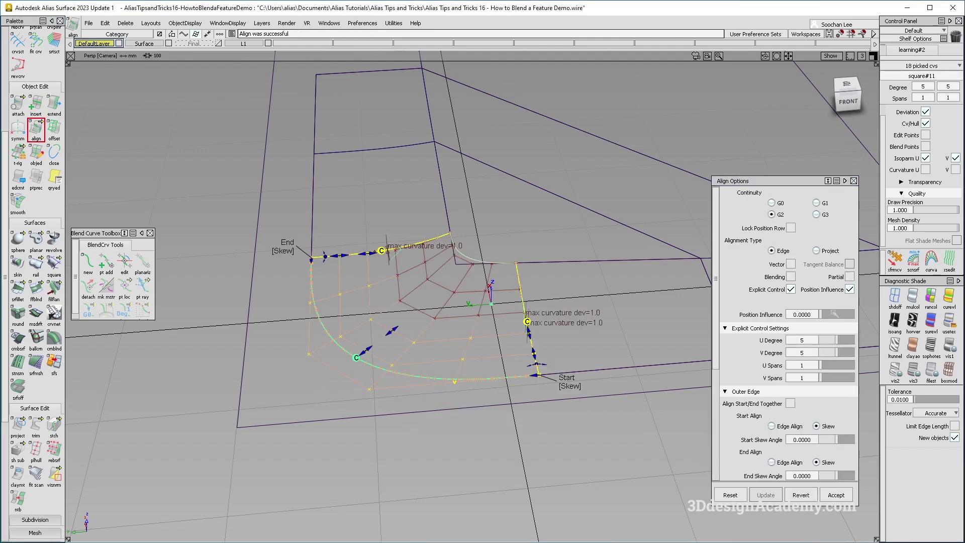
left_click_drag(564, 315, 522, 358, "alt+shift")
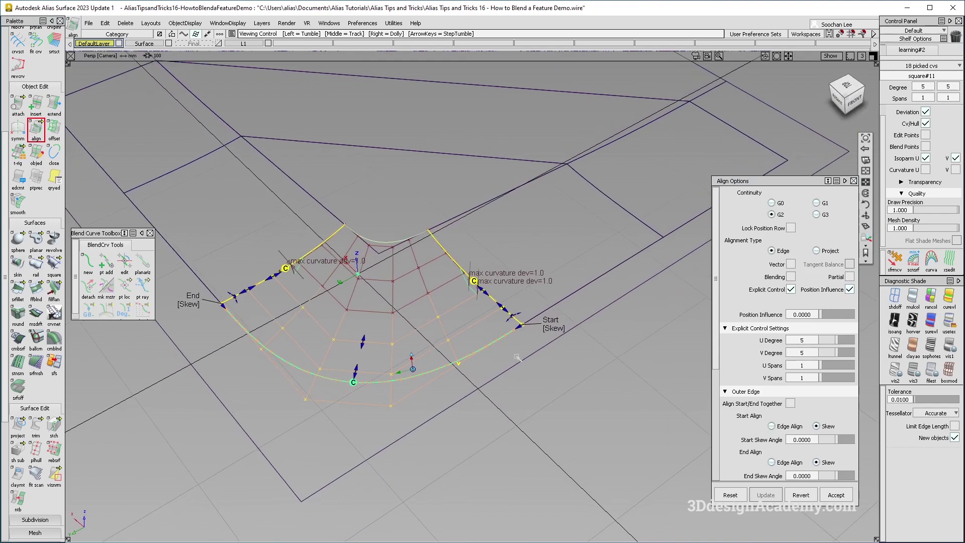
mouse_move(502, 311)
left_mouse_down("alt+shift")
mouse_move(468, 305)
mouse_move(458, 317)
left_mouse_up("alt+shift")
Pick the aligned corner surface and delete its construction history
left_click_drag(400, 276, 426, 299, "ctrl+shift")
left_click_drag(426, 297, 463, 336)
left_click_drag(393, 278, 429, 330, "ctrl+shift")
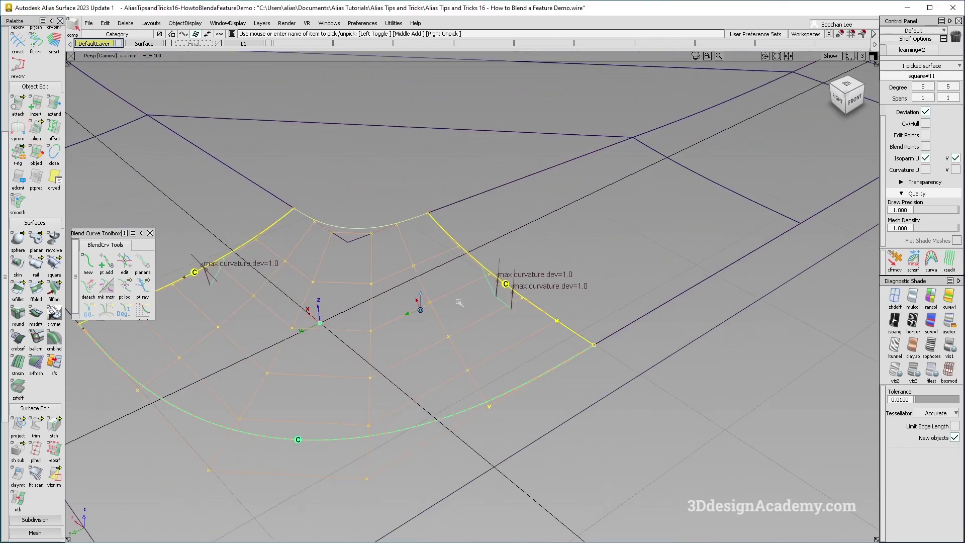
left_click(126, 24)
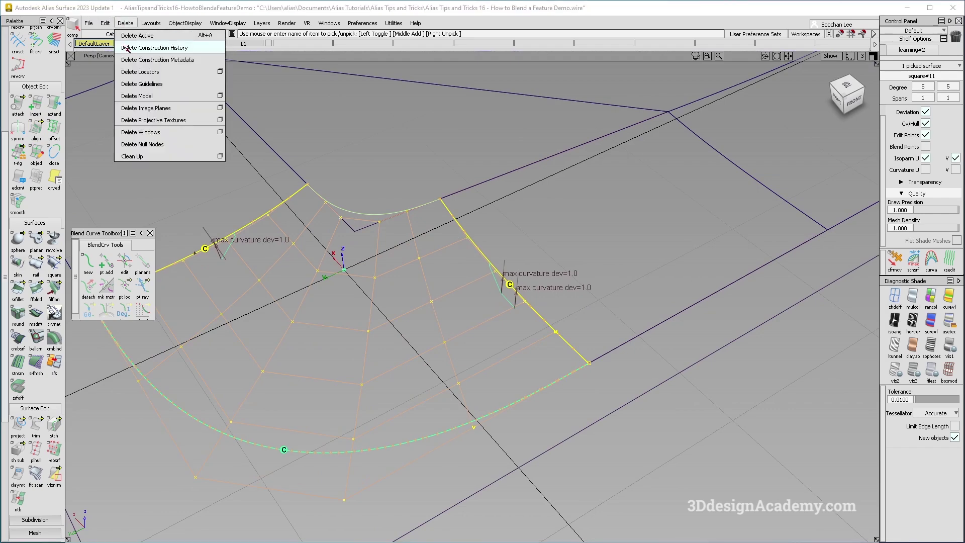
left_click(132, 35)
Pick two interior CVs of the corner surface and move them slightly along their normals with mouse sensitivity 5000
left_click(369, 331)
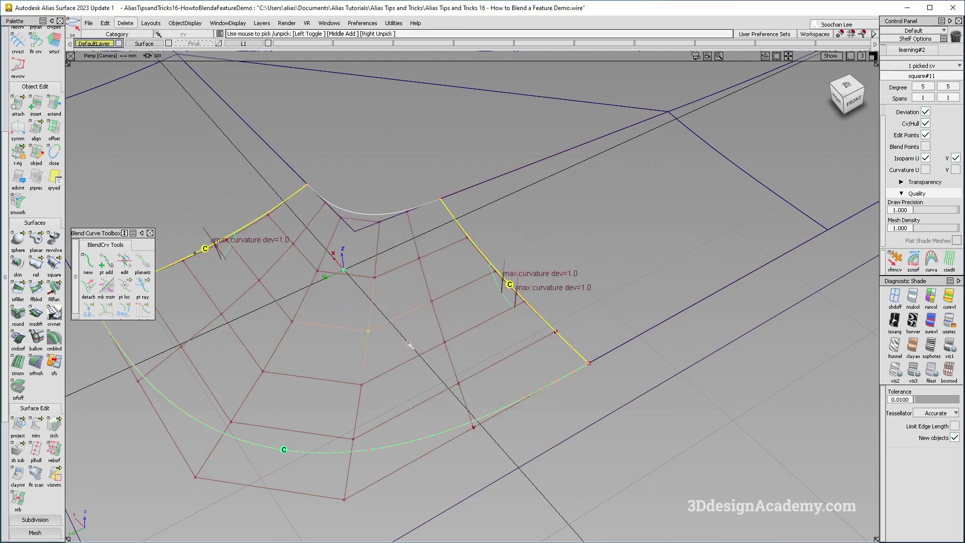
left_click(361, 383)
left_click(895, 260)
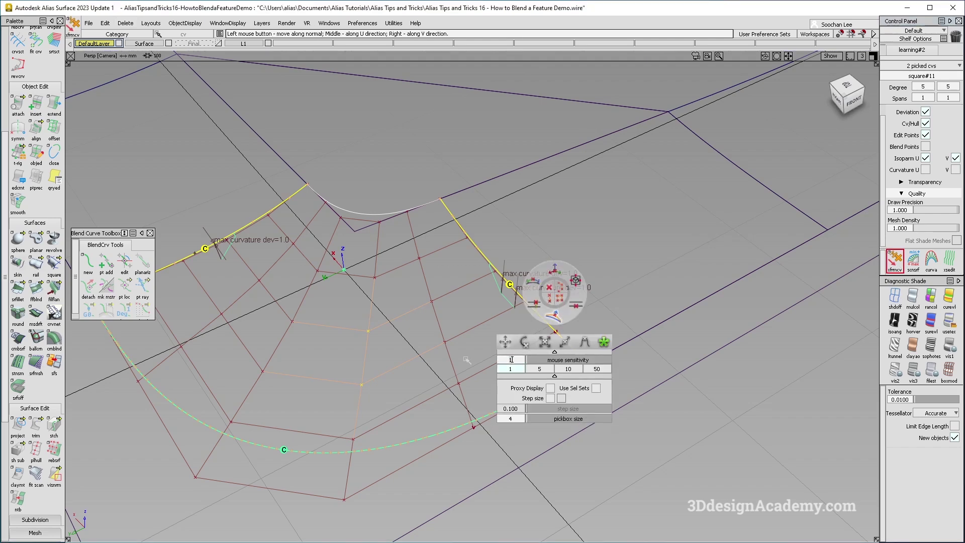
key("Return")
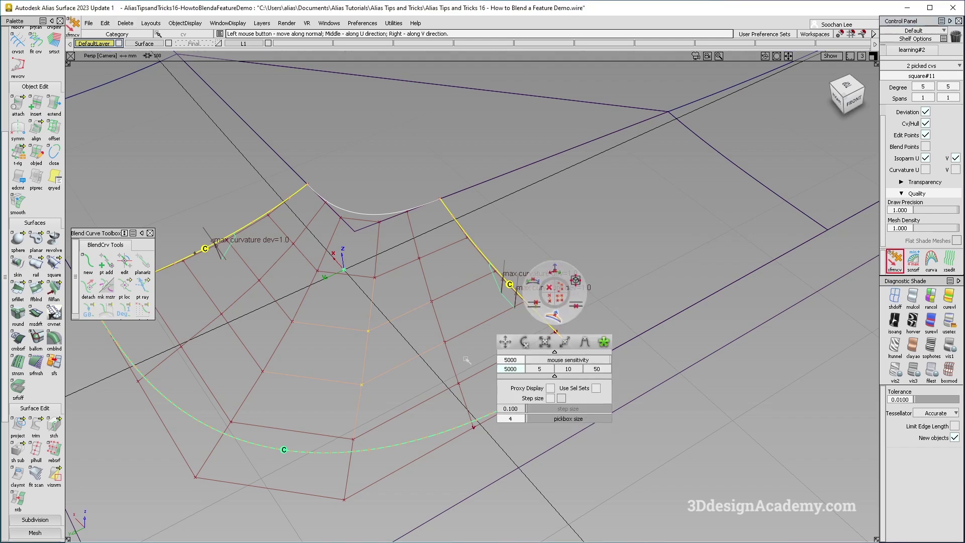
left_click_drag(599, 292, 598, 295)
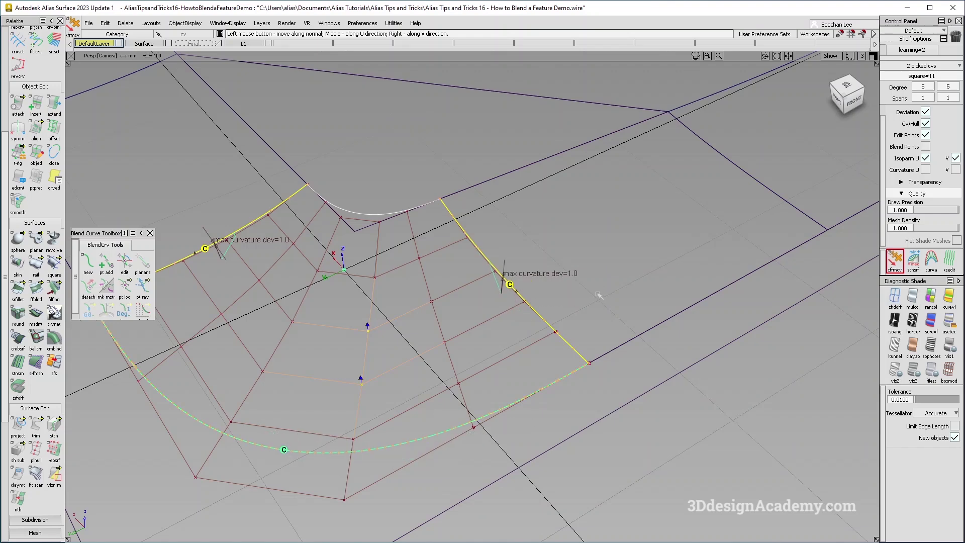
Fine-tune single interior CVs near each side edge of the corner surface along their normals
left_click(368, 332)
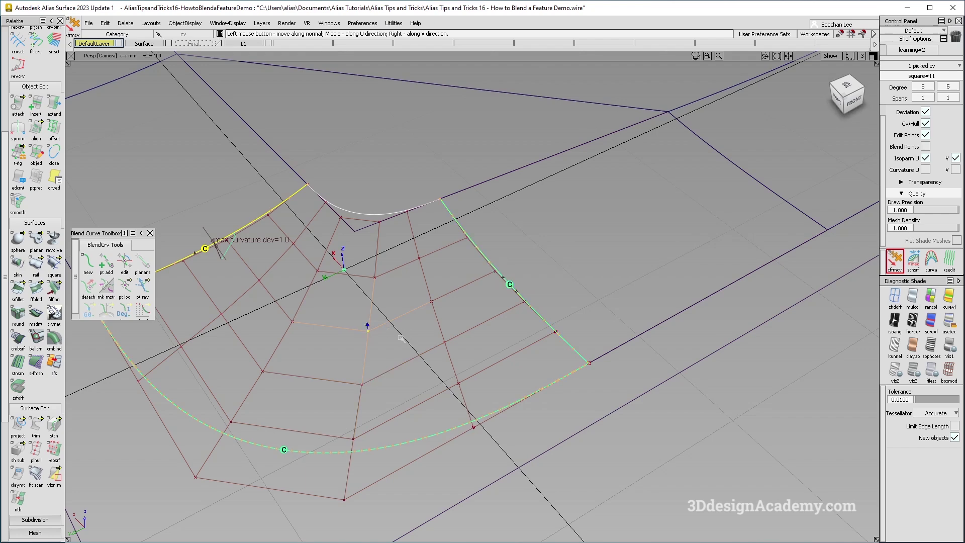
middle_click_drag(409, 305, 546, 336, "alt+shift")
left_click(424, 354)
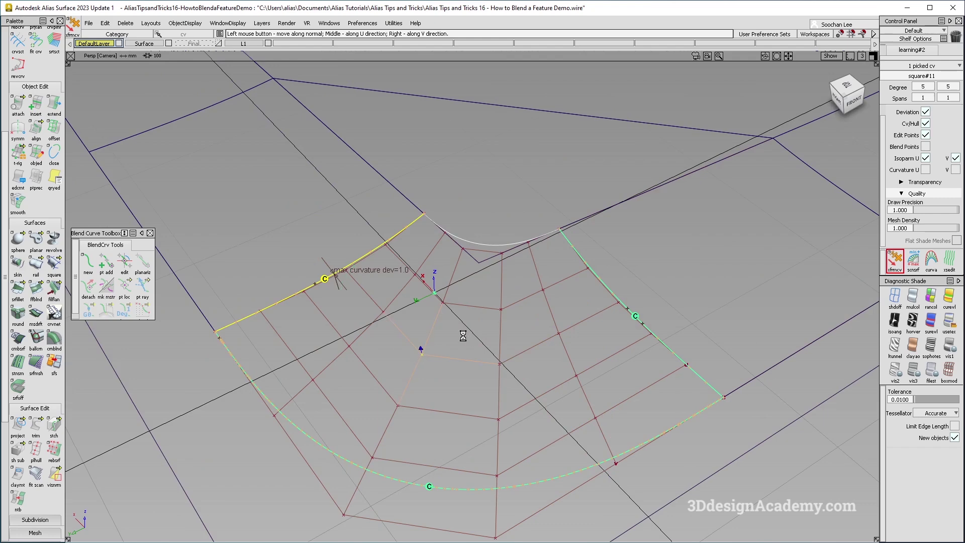
right_click_drag(495, 337, 506, 390, "alt+shift")
Clear the CV selection, hide the corner surface's CVs and remove the continuity locators
left_click_drag(506, 390, 523, 334, "ctrl+shift")
left_click_drag(612, 275, 523, 384, "ctrl+shift")
left_click(598, 297)
right_click_drag(599, 294, 459, 402, "ctrl+shift")
left_click_drag(467, 454, 496, 307, "ctrl+shift")
right_click_drag(495, 308, 447, 303, "alt+shift")
right_click_drag(521, 293, 533, 277, "alt+shift")
middle_click_drag(532, 276, 400, 282, "alt+shift")
left_click_drag(386, 318, 349, 165, "ctrl+shift")
Project the corner surface's inner curved edge onto the triangular top surface along Z
left_click(18, 425)
left_click(411, 307)
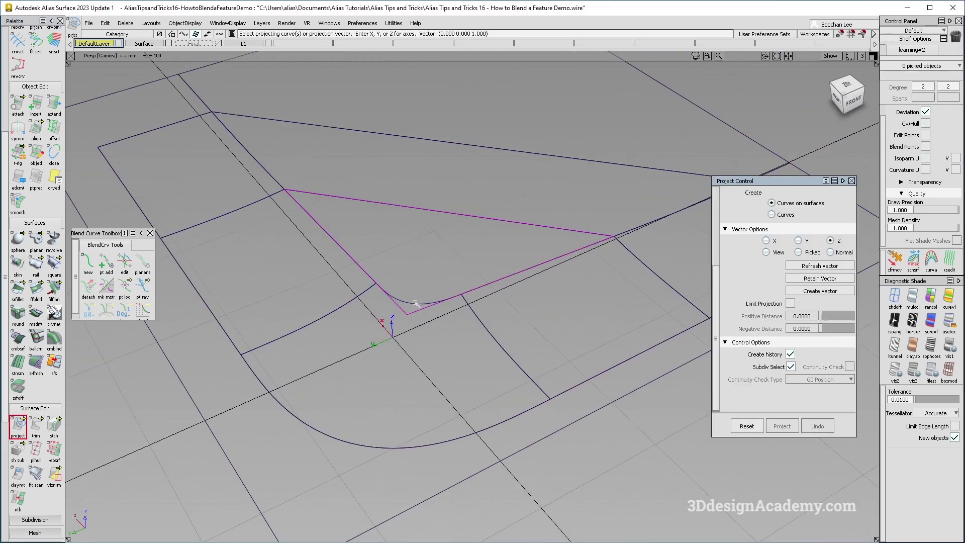
left_click_drag(395, 363, 352, 279, "ctrl+shift")
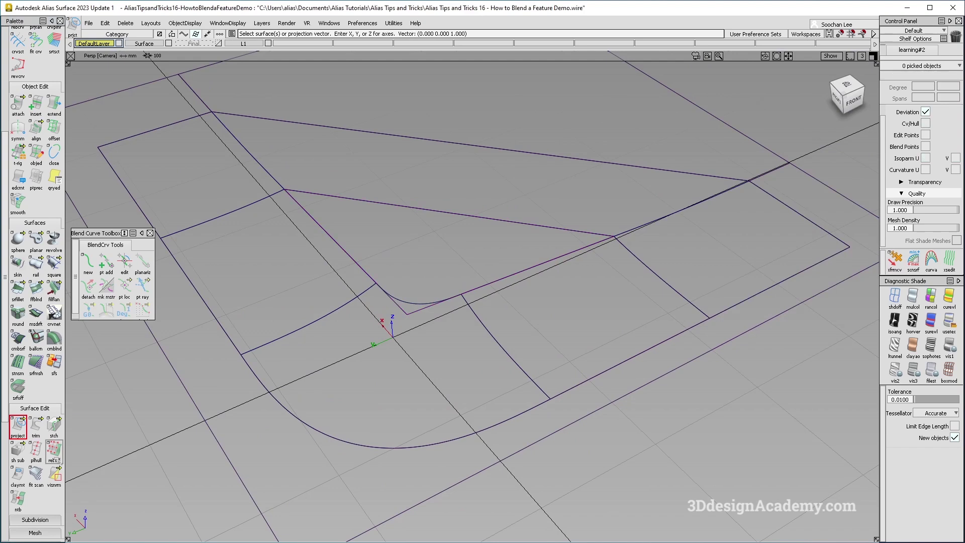
Check the surface continuity along the corner surface's inner curved edge
left_click(39, 442)
scroll(32, 497, "down", 4)
scroll(22, 500, "down", 2)
left_click(18, 500)
left_click(411, 305)
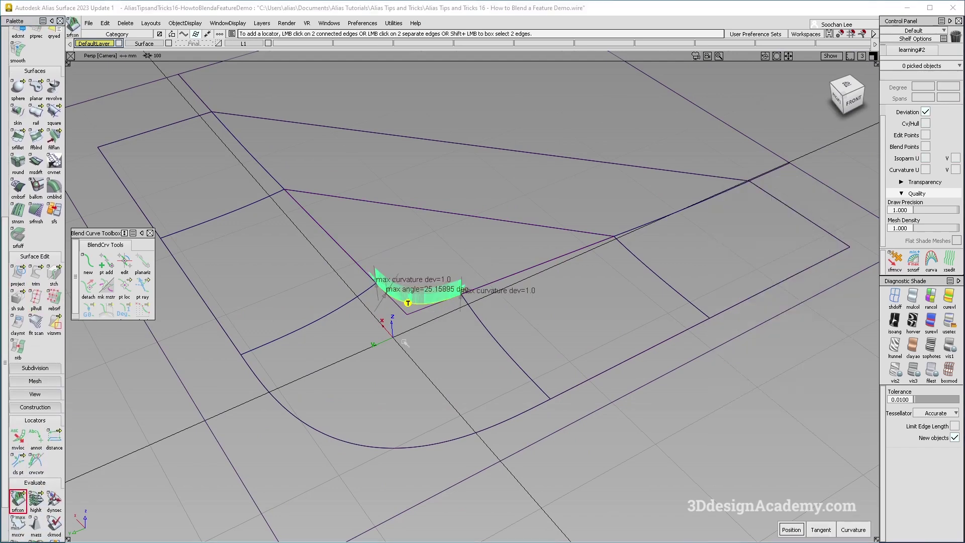
Try to trim the triangular top surface along the projected inner corner curve, and undo the trim
left_click_drag(403, 360, 276, 226, "ctrl+shift")
left_click(41, 272)
left_click(434, 253)
key("space")
right_click_drag(501, 269, 494, 265, "alt+shift")
left_click_drag(494, 265, 460, 270, "alt+shift")
key("ctrl+z")
left_click_drag(491, 206, 438, 266, "ctrl+shift")
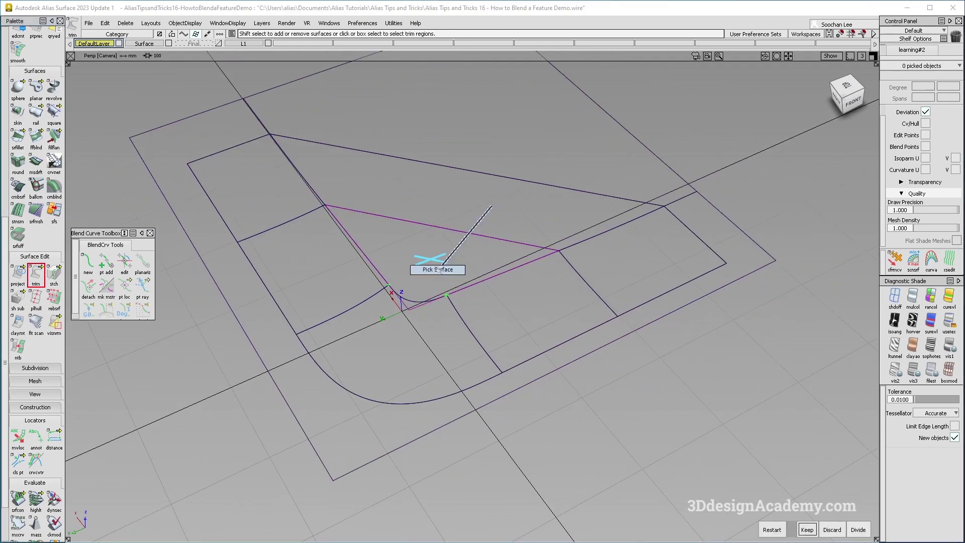
Delete the curve-on-surface projected onto the triangular top surface along the corner's inner edge
right_click_drag(442, 266, 484, 246, "alt+shift")
left_click_drag(484, 246, 474, 266, "alt+shift")
left_click_drag(36, 274, 83, 274)
left_click_drag(476, 360, 391, 268, "ctrl+shift")
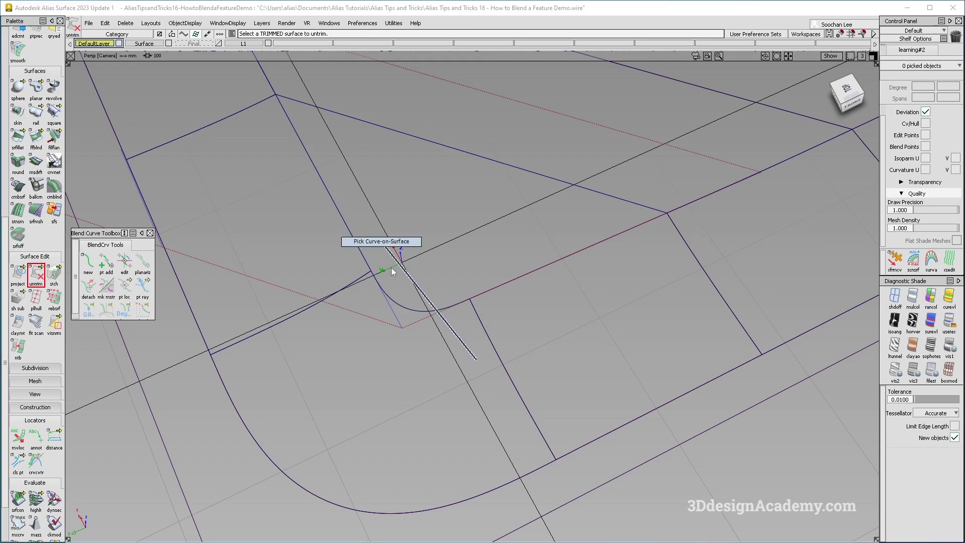
left_click(437, 315)
key("Delete")
key("Return")
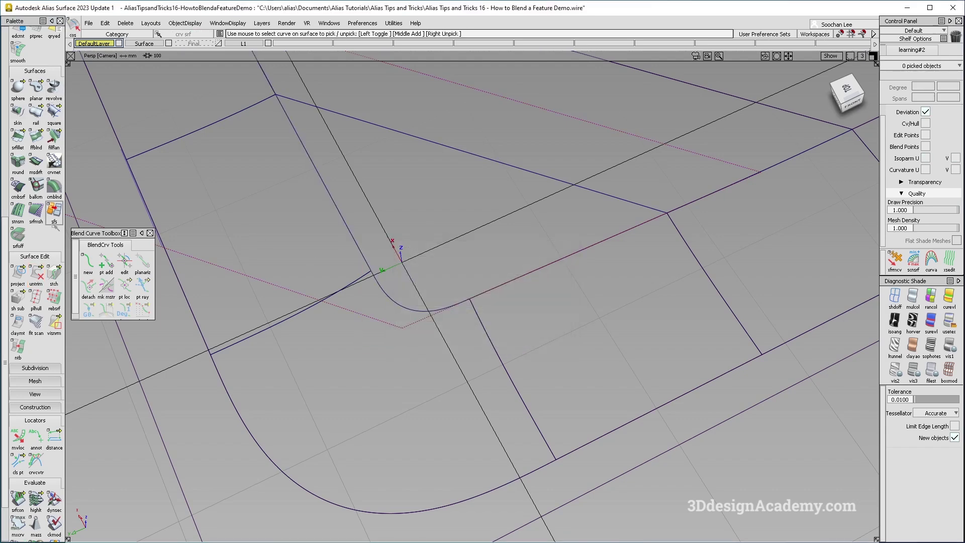
Extend the triangular top surface's long edge beside the corner outward by about 3.67 mm
scroll(34, 282, "up", 4)
left_click(54, 53)
left_click(408, 324)
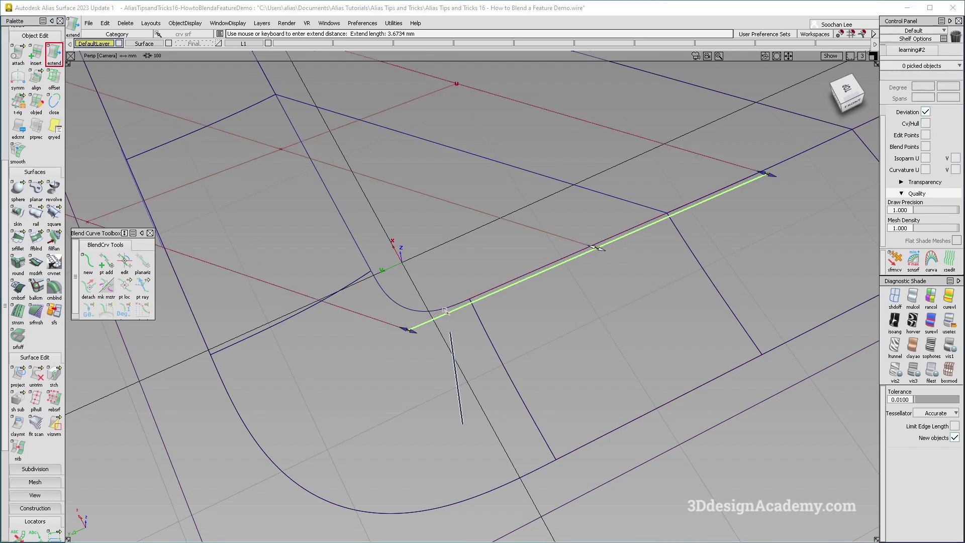
left_click_drag(465, 190, 437, 209, "ctrl+shift")
left_click_drag(347, 159, 276, 156, "ctrl+shift")
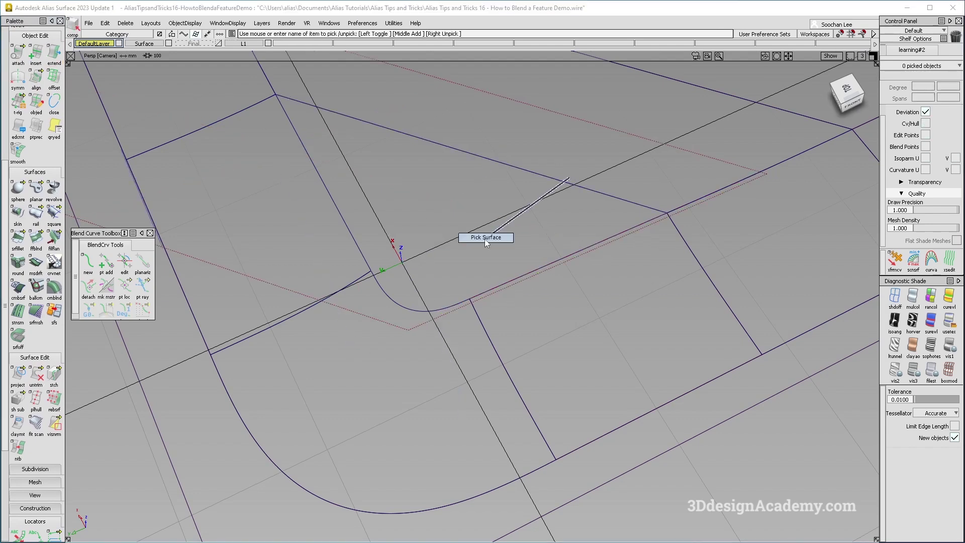
Project the inner edges of the surrounding blend surfaces onto the extended triangular top surface along Z
left_click(497, 162)
left_click_drag(496, 181, 455, 219, "ctrl+shift")
left_click_drag(403, 333, 397, 226, "ctrl+shift")
left_click(19, 374)
left_click(495, 161)
key("space")
left_click(364, 243)
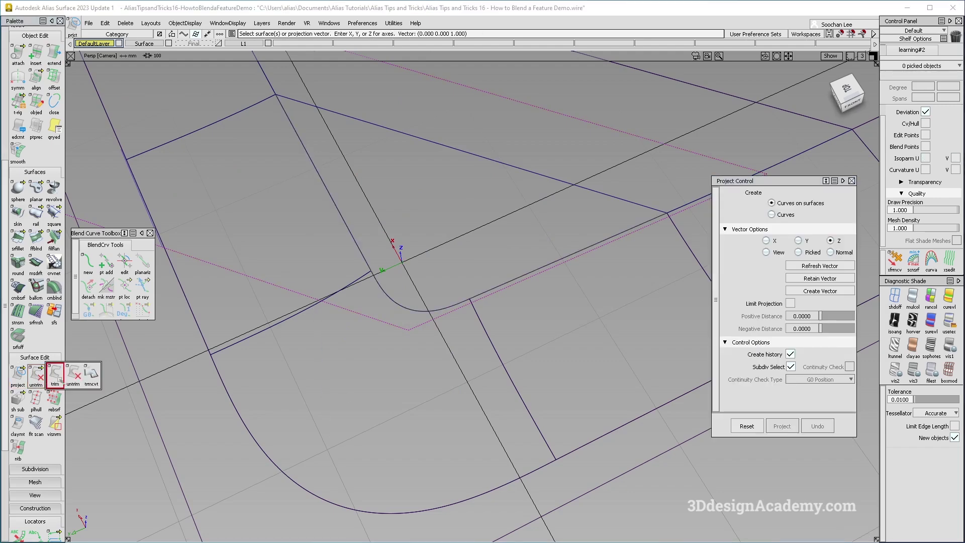
Trim the triangular top surface to the projected inner curves, keeping the region inside the rounded corner
left_click(55, 374)
left_click(468, 300, "alt+shift")
right_click_drag(517, 300, 532, 305, "alt+shift")
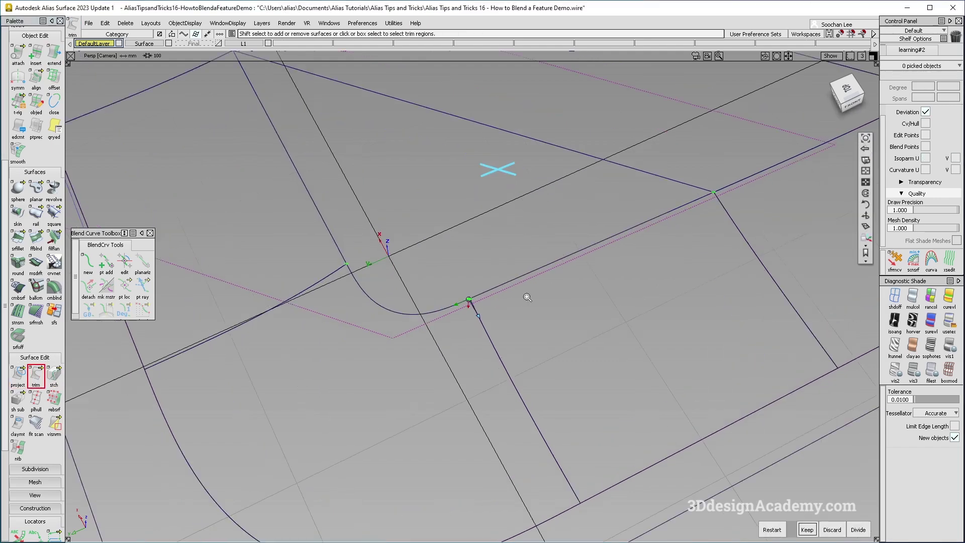
left_click_drag(543, 357, 487, 302, "ctrl+shift")
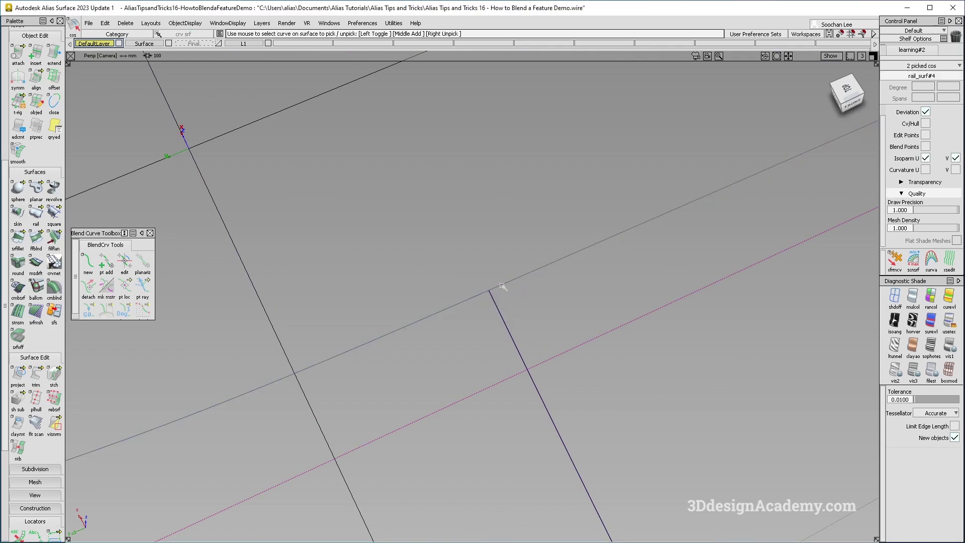
left_click_drag(488, 299, 355, 286, "alt+shift")
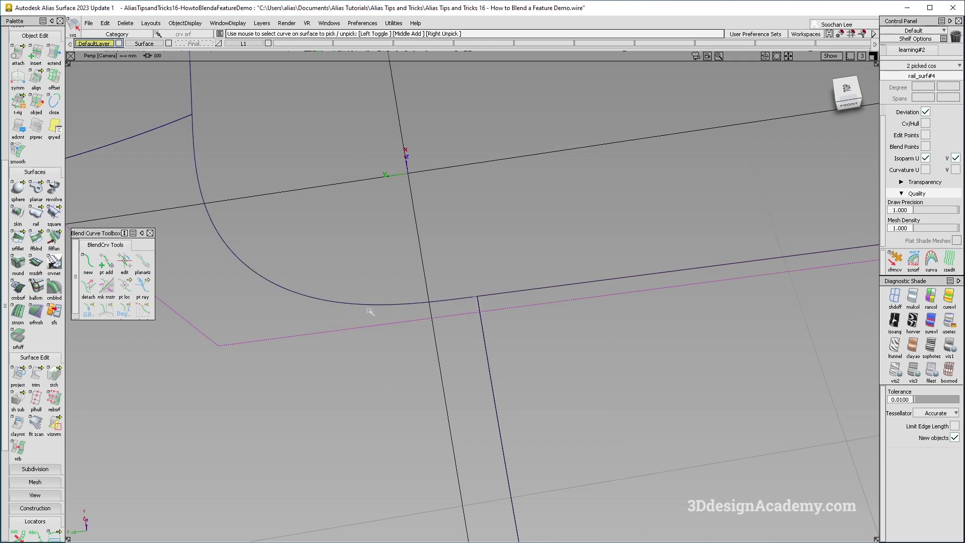
left_click_drag(321, 357, 166, 362, "alt+shift")
left_click(35, 375)
left_click(436, 258)
right_click_drag(444, 295, 366, 308, "alt+shift")
left_click_drag(367, 309, 424, 248, "alt+shift")
key("space")
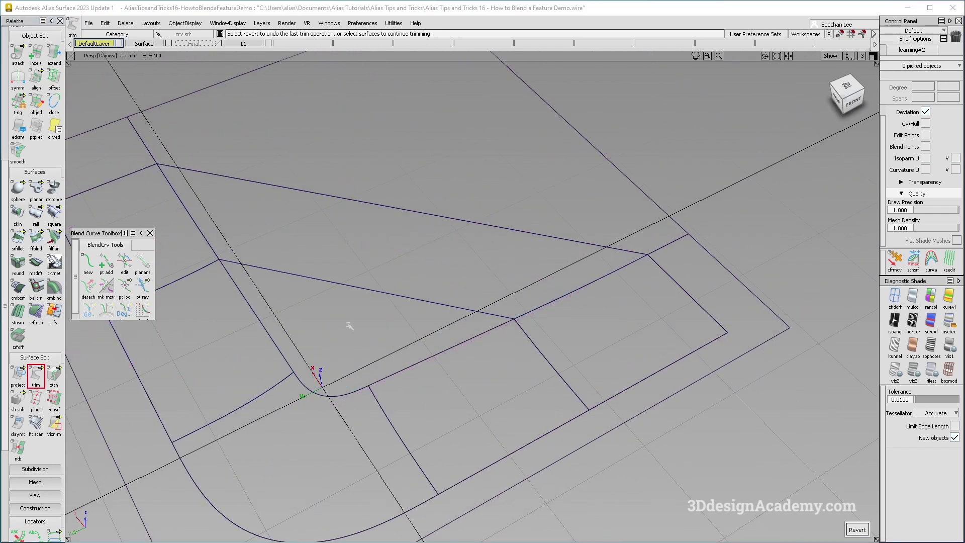
Select all the surfaces of the model and delete their construction history
right_click_drag(383, 328, 370, 328, "alt+shift")
left_click_drag(362, 409, 484, 316, "ctrl+shift")
left_click_drag(619, 507, 161, 21)
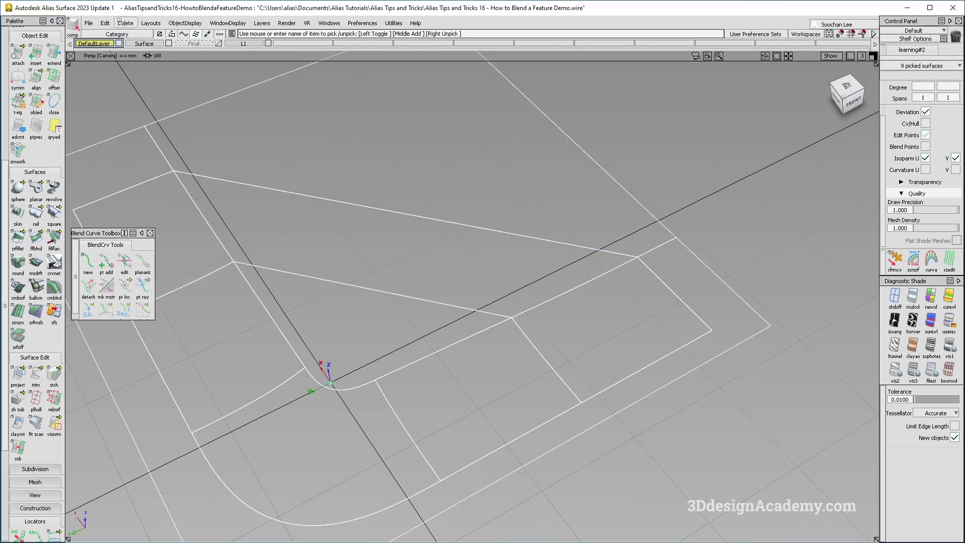
left_click(121, 23)
left_click(135, 48)
left_click(467, 282)
Shade the model with the Showroom user texture and examine the corner blend from several angles
right_click_drag(467, 282, 412, 288, "alt+shift")
middle_click_drag(412, 288, 438, 263, "alt+shift")
left_click_drag(437, 264, 441, 202, "alt+shift")
left_click(949, 324)
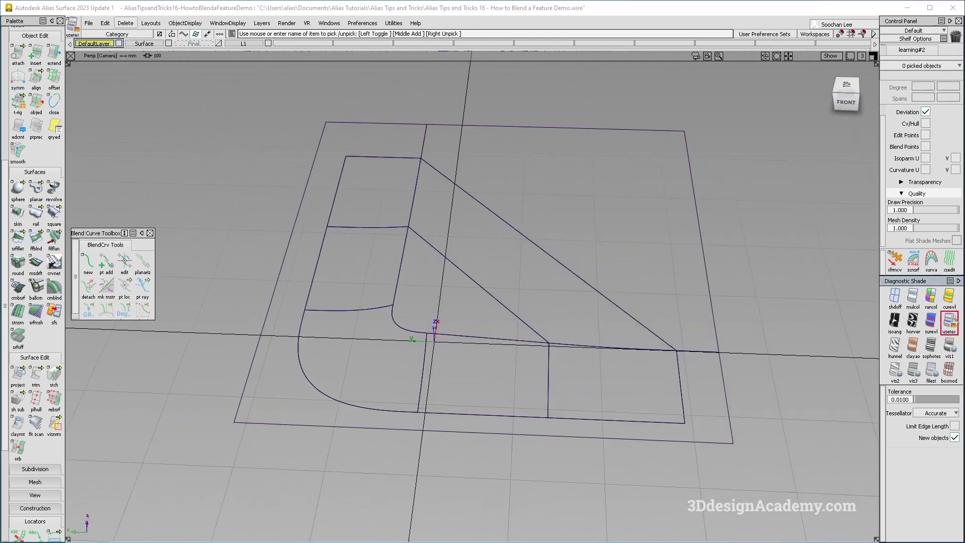
mouse_move(478, 301)
left_mouse_down("alt+shift")
mouse_move(454, 355)
mouse_move(463, 381)
left_mouse_up("alt+shift")
right_click_drag(495, 266, 475, 260, "alt+shift")
left_click_drag(476, 260, 476, 307, "alt+shift")
right_click_drag(552, 315, 542, 317, "alt+shift")
mouse_move(542, 318)
left_mouse_down("alt+shift")
mouse_move(532, 306)
mouse_move(480, 326)
mouse_move(500, 371)
mouse_move(511, 280)
mouse_move(483, 301)
mouse_move(490, 316)
mouse_move(657, 334)
mouse_move(600, 278)
left_mouse_up("alt+shift")
key("alt+m")
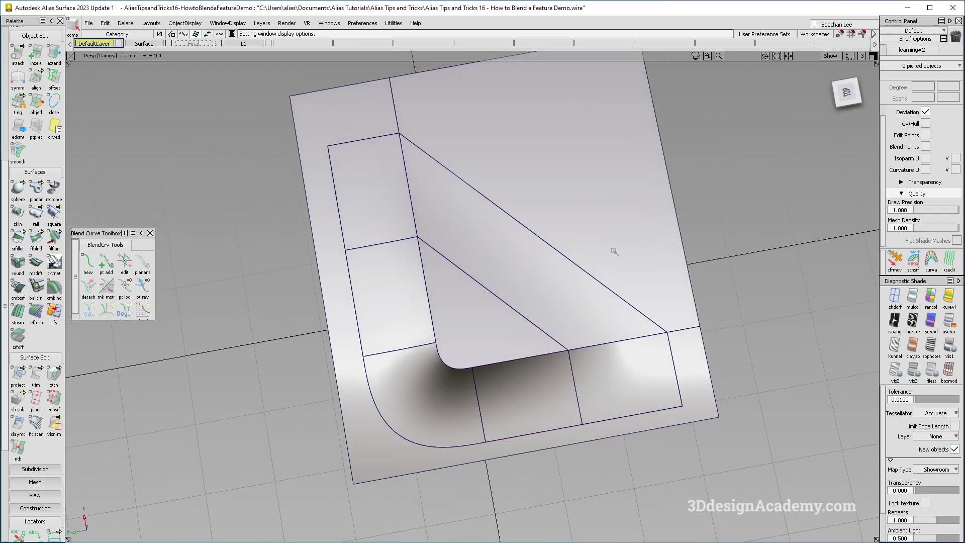
Delete the base part beyond the triangle's long sloping edge and untrim the remaining base surface
key("Delete")
key("Return")
left_click(342, 420)
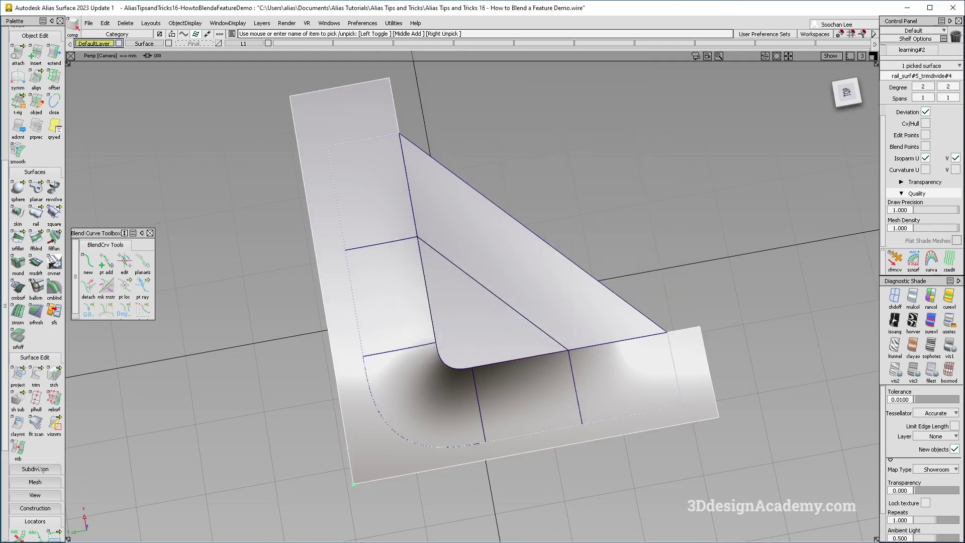
left_click_drag(36, 374, 74, 381)
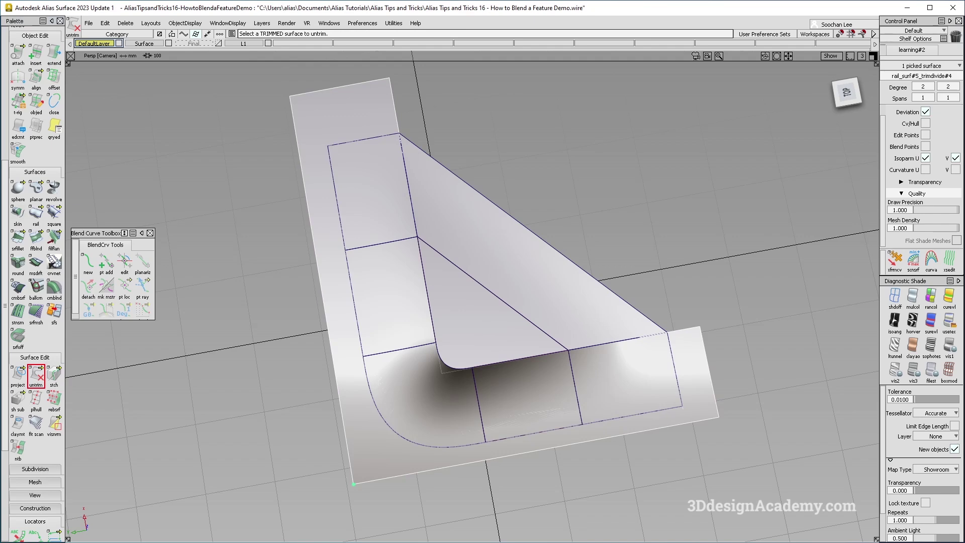
left_click(343, 420)
Delete the old curves-on-surface that run from the feature's corners to the outer edges of the untrimmed base
left_click_drag(483, 175, 428, 119, "ctrl+shift")
left_click(394, 108)
left_click(694, 336)
key("Delete")
key("Return")
Project the triangle's long sloping edge onto the base surface along Z
left_click(18, 375)
left_click(581, 228)
key("space")
left_click(560, 253)
Trim the base surface along the feature's outline, keeping the region outside the feature
left_click(18, 375)
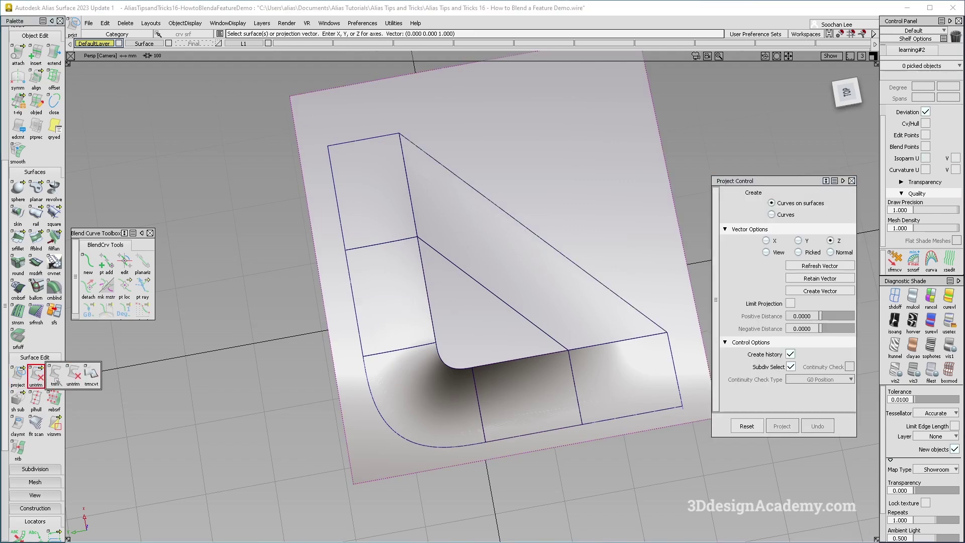
left_click(56, 374)
left_click(560, 188)
key("space")
Select the trimmed base surface and examine its closed boundary around the blended feature, then clear the selection
left_click_drag(492, 411, 433, 347, "alt+shift")
key("alt+t")
mouse_move(623, 339)
left_mouse_down("alt+shift")
mouse_move(523, 368)
mouse_move(481, 424)
mouse_move(409, 383)
mouse_move(388, 399)
mouse_move(472, 359)
mouse_move(457, 345)
mouse_move(394, 360)
mouse_move(577, 463)
mouse_move(461, 359)
mouse_move(485, 324)
left_mouse_up("alt+shift")
left_click_drag(426, 386, 423, 307, "ctrl+shift")
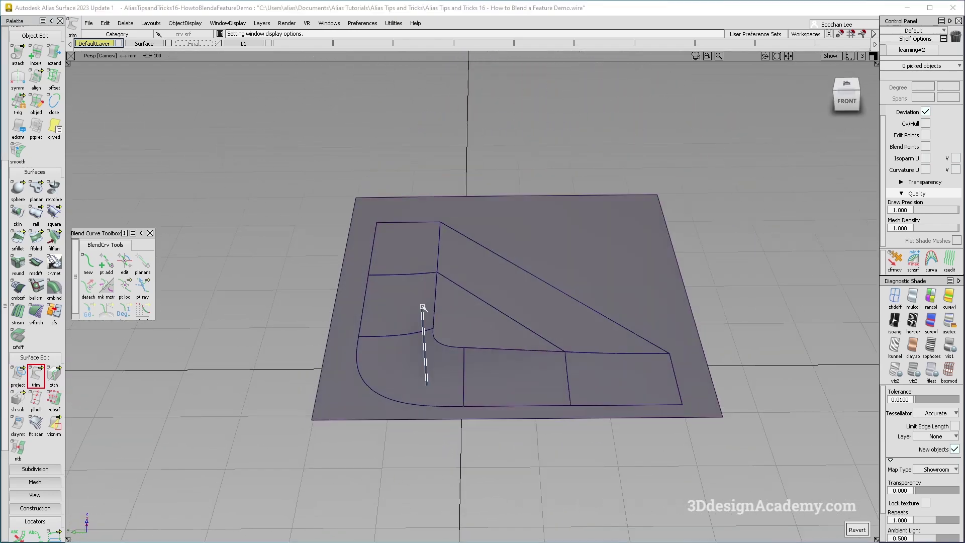
left_click_drag(538, 195, 493, 262, "ctrl+shift")
left_click(532, 252)
mouse_move(442, 370)
left_mouse_down("alt+shift")
mouse_move(356, 325)
mouse_move(332, 341)
left_mouse_up("alt+shift")
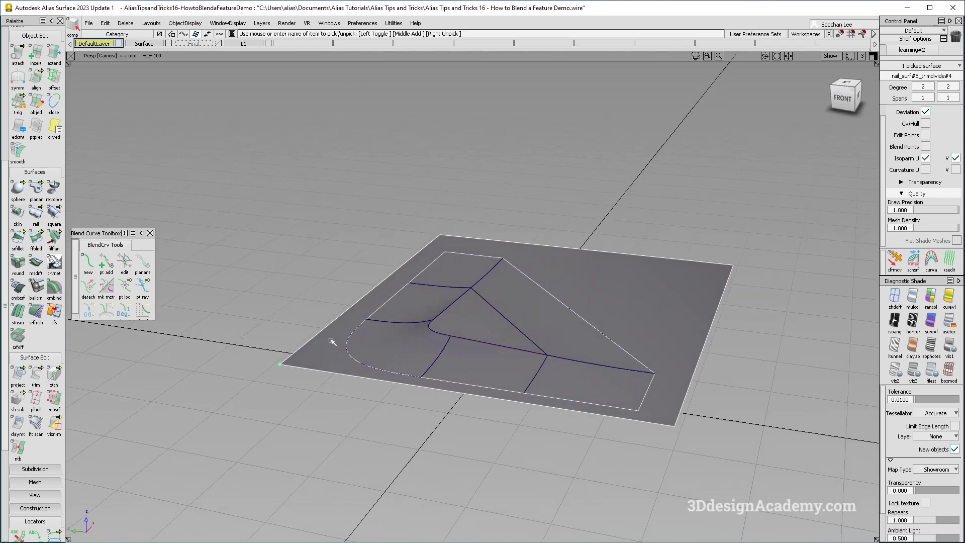
mouse_move(419, 371)
left_mouse_down("alt+shift")
mouse_move(484, 329)
mouse_move(484, 355)
mouse_move(409, 349)
mouse_move(531, 345)
left_mouse_up("alt+shift")
left_click_drag(549, 402, 495, 407, "alt+shift")
right_click_drag(504, 409, 519, 383, "ctrl+shift")
Examine the shaded blend between the triangular feature and its base from above and from the front
mouse_move(538, 385)
left_mouse_down("alt+shift")
mouse_move(493, 375)
mouse_move(415, 331)
left_mouse_up("alt+shift")
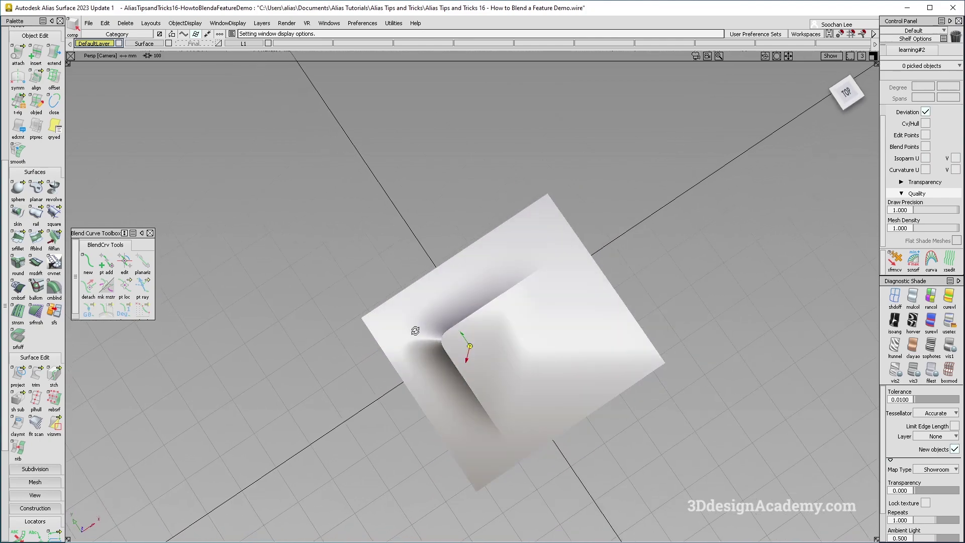
left_click_drag(522, 335, 572, 314, "alt+shift")
left_click_drag(550, 364, 532, 380, "alt+shift")
left_click_drag(542, 336, 565, 341, "alt+shift")
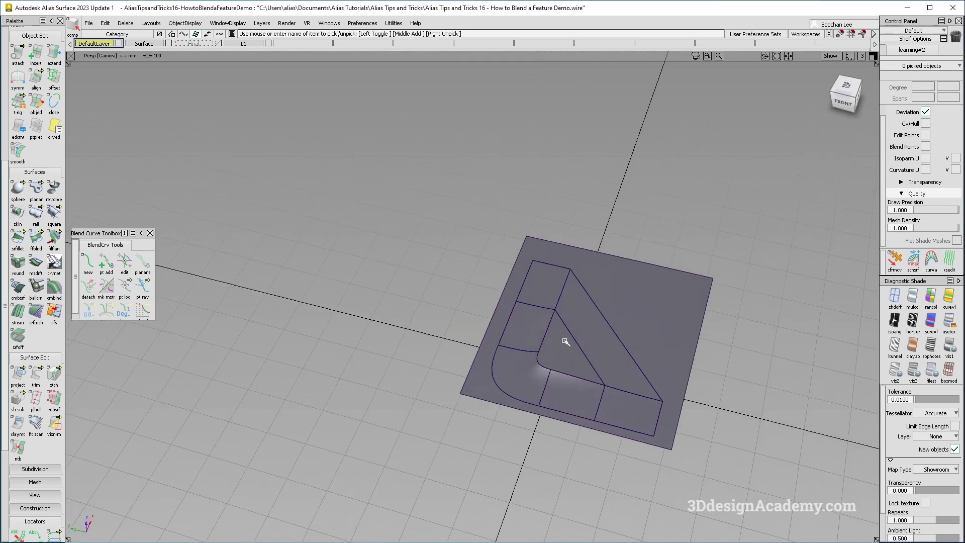
mouse_move(617, 344)
left_mouse_down("alt+shift")
mouse_move(415, 312)
mouse_move(534, 291)
mouse_move(549, 303)
mouse_move(598, 429)
mouse_move(598, 380)
left_mouse_up("alt+shift")
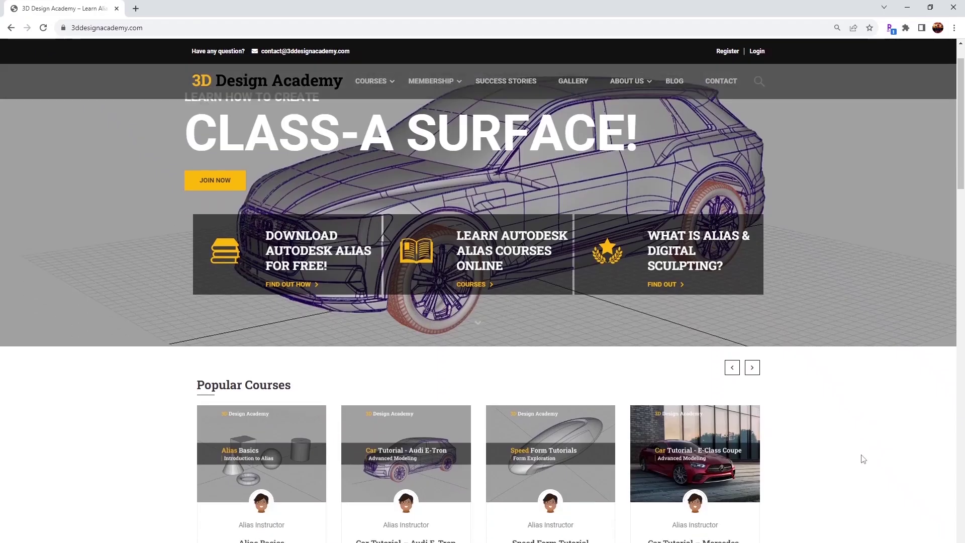
Switch to the web browser and view the Lamborghini Aventador course and its curriculum on 3ddesignacademy.com
scroll(861, 457, "down", 5)
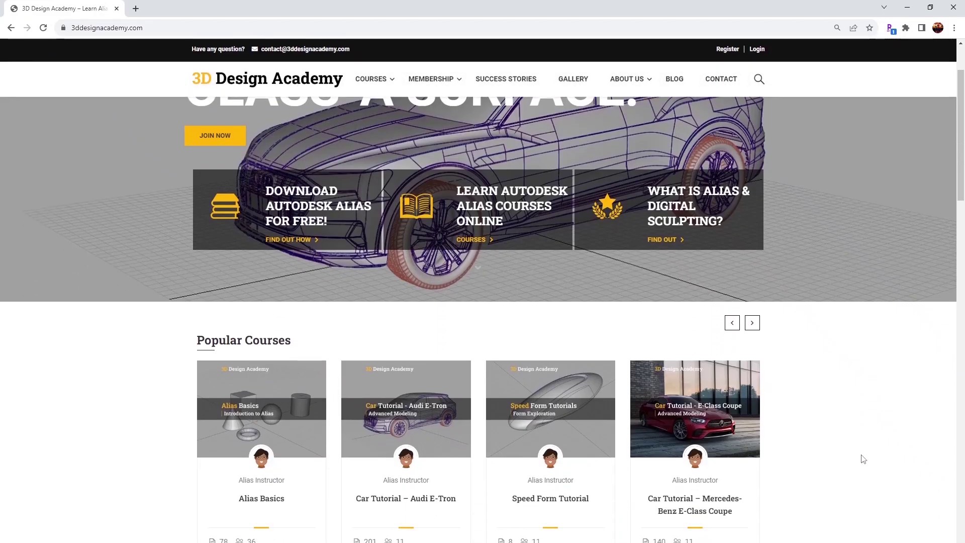
scroll(863, 458, "down", 3)
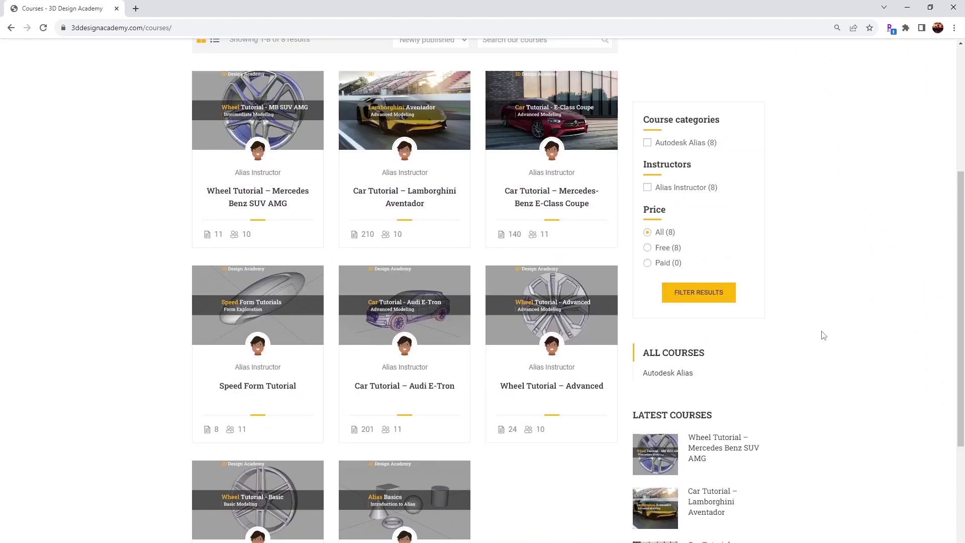
mouse_move(525, 332)
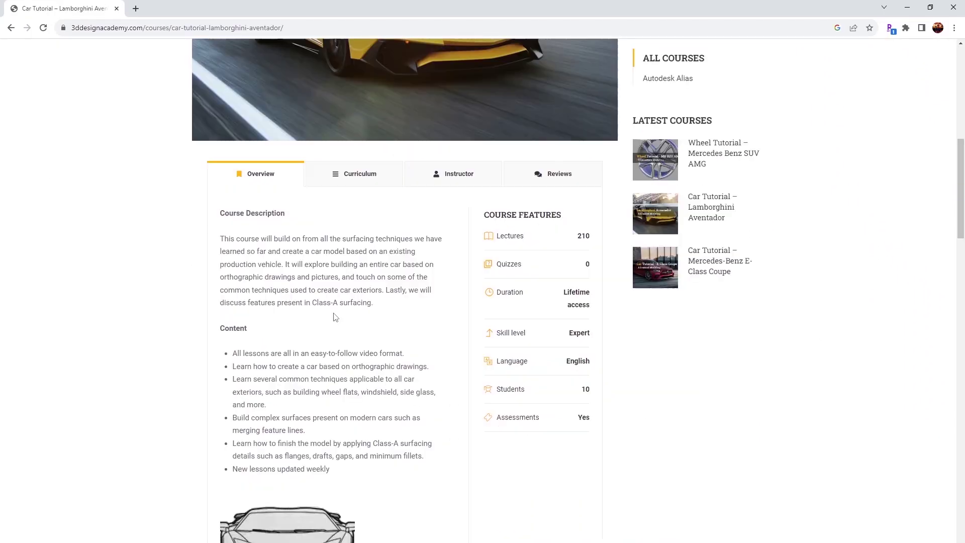
left_click(346, 175)
scroll(347, 241, "down", 10)
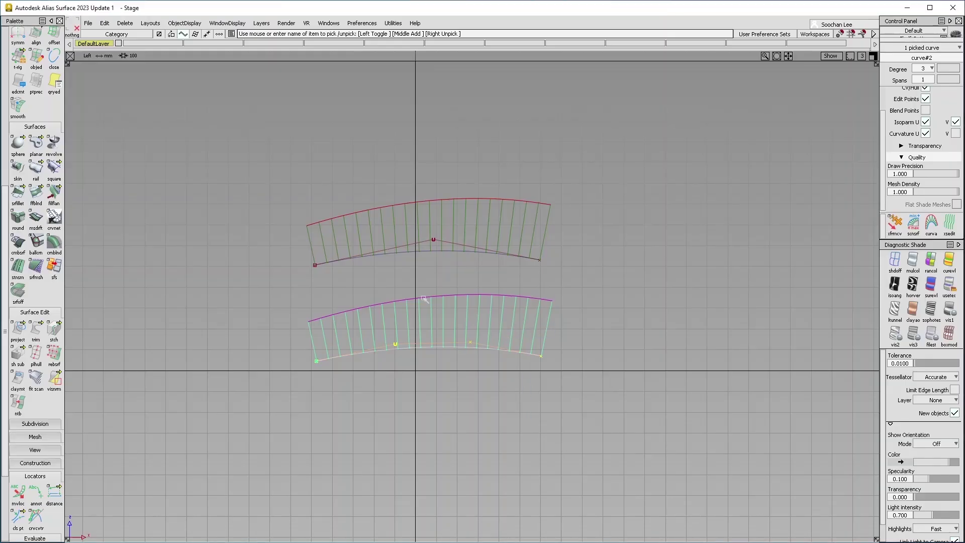
left_click_drag(424, 298, 415, 231, "ctrl+shift")
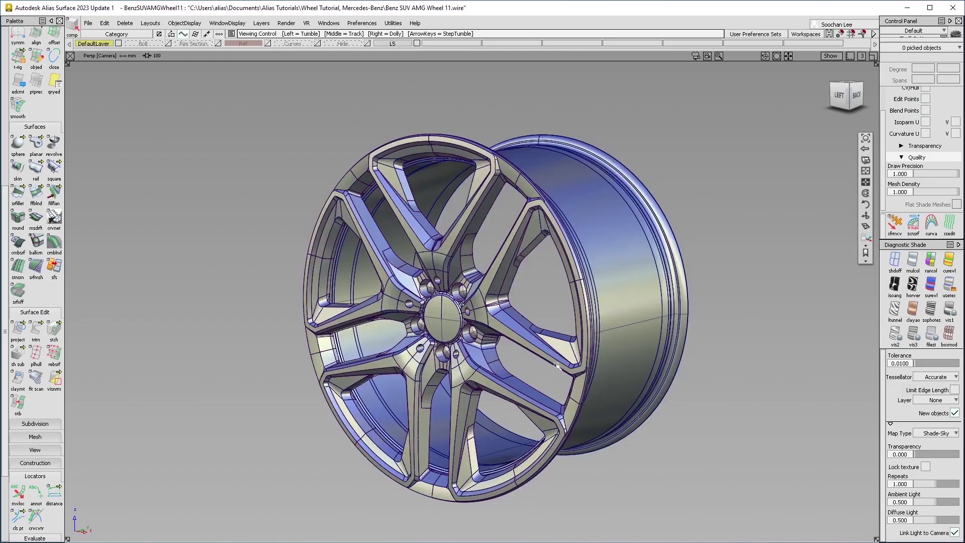
left_click_drag(556, 365, 464, 365, "alt+shift")
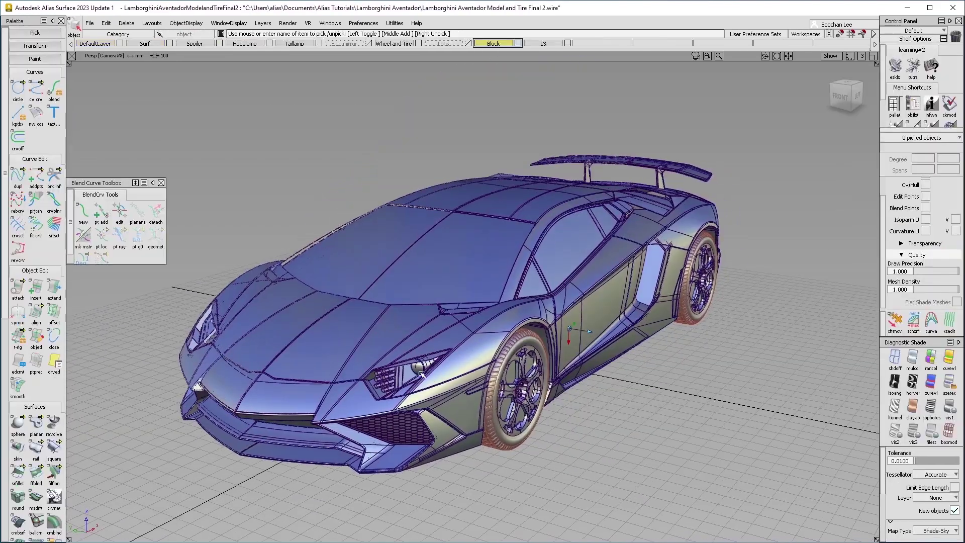
left_click_drag(533, 367, 611, 365, "alt+shift")
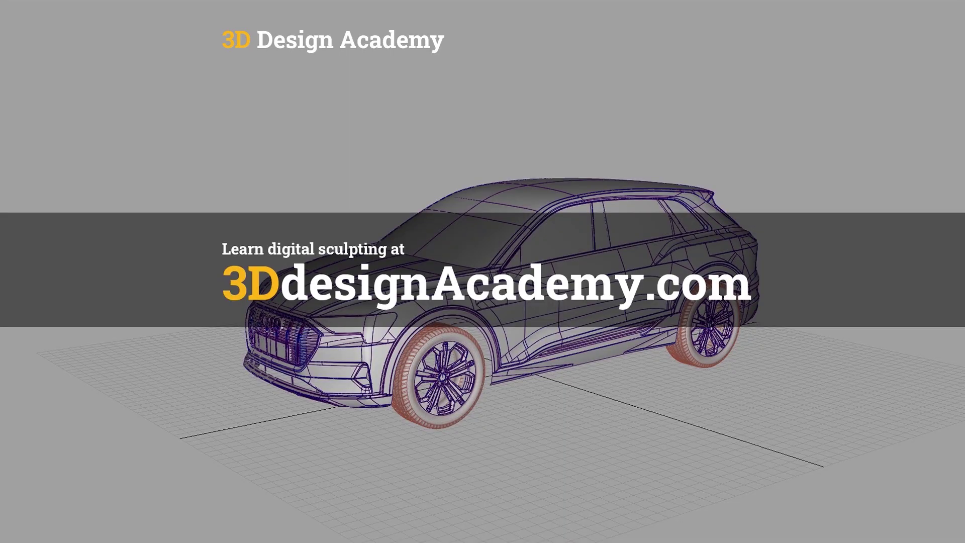